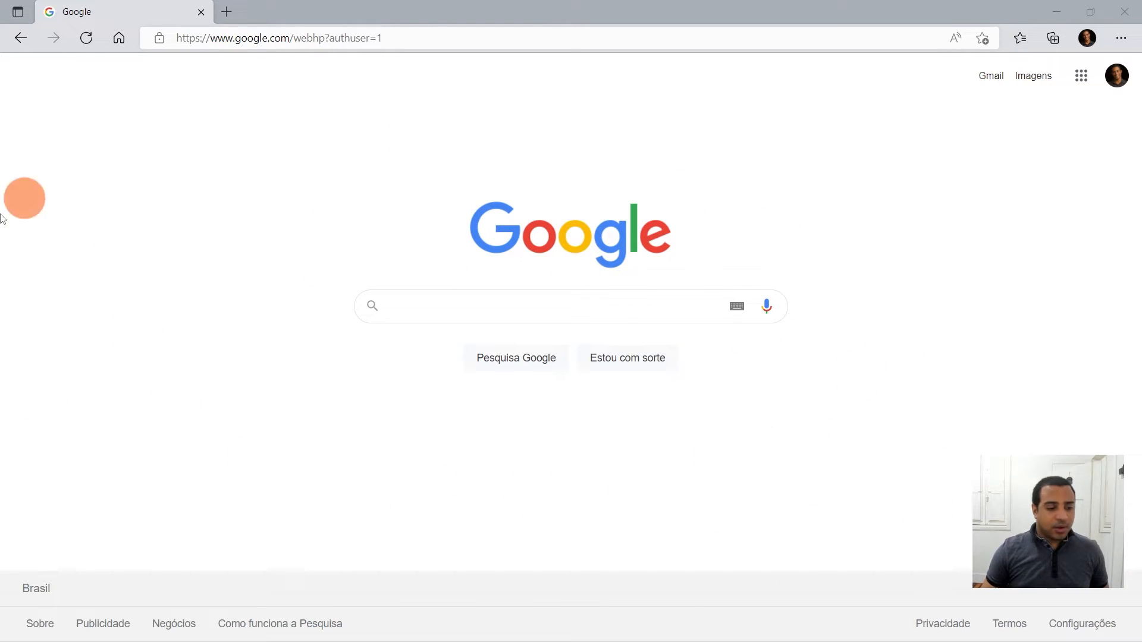
- Search Google for Power BI
{"action": "left_click", "coordinate": [510, 307]}
{"action": "type", "text": "Power BI"}
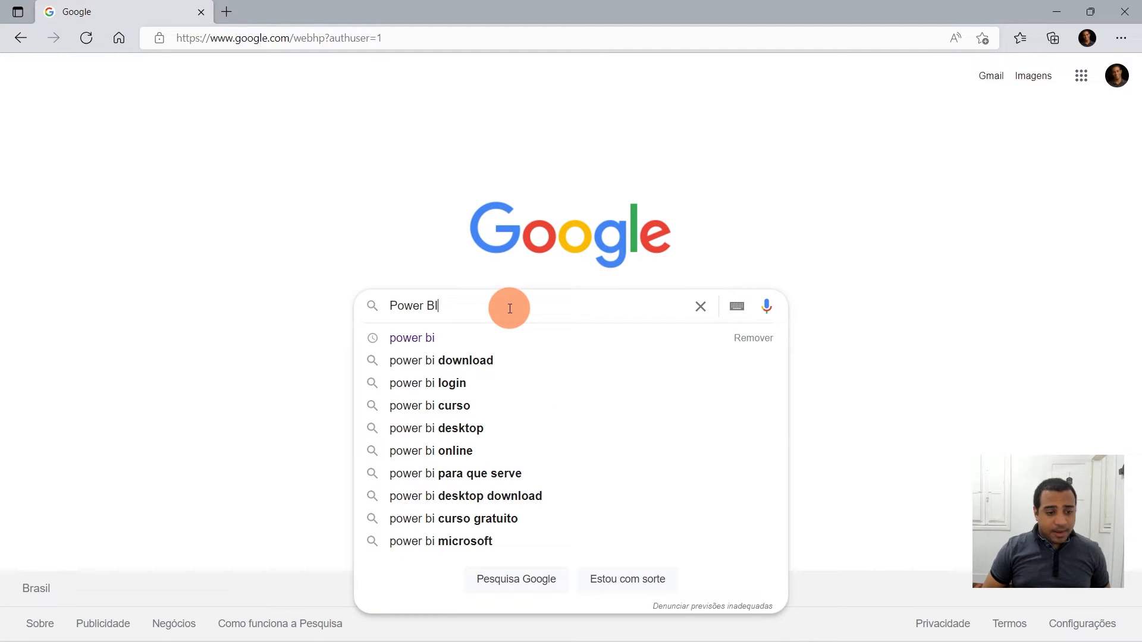
{"action": "key", "text": "Return"}
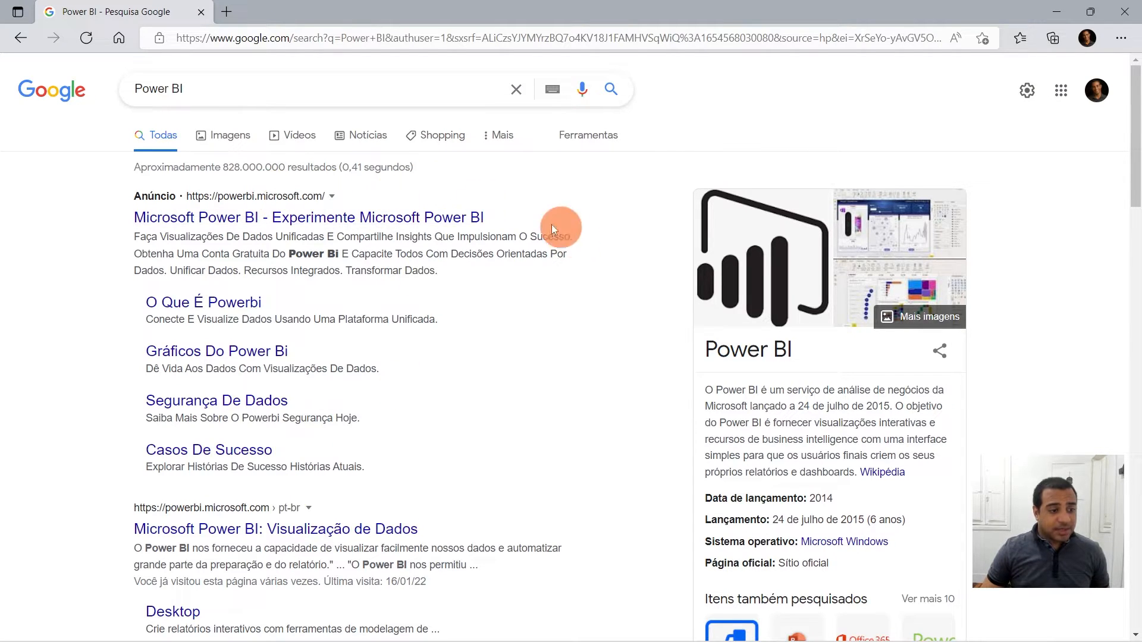
- Open the official Microsoft Power BI: Visualização de Dados result from the search results
{"action": "left_click_drag", "start_coordinate": [105, 197], "coordinate": [485, 217]}
{"action": "left_click", "coordinate": [558, 286]}
{"action": "scroll", "coordinate": [543, 359], "scroll_direction": "down", "scroll_amount": 3}
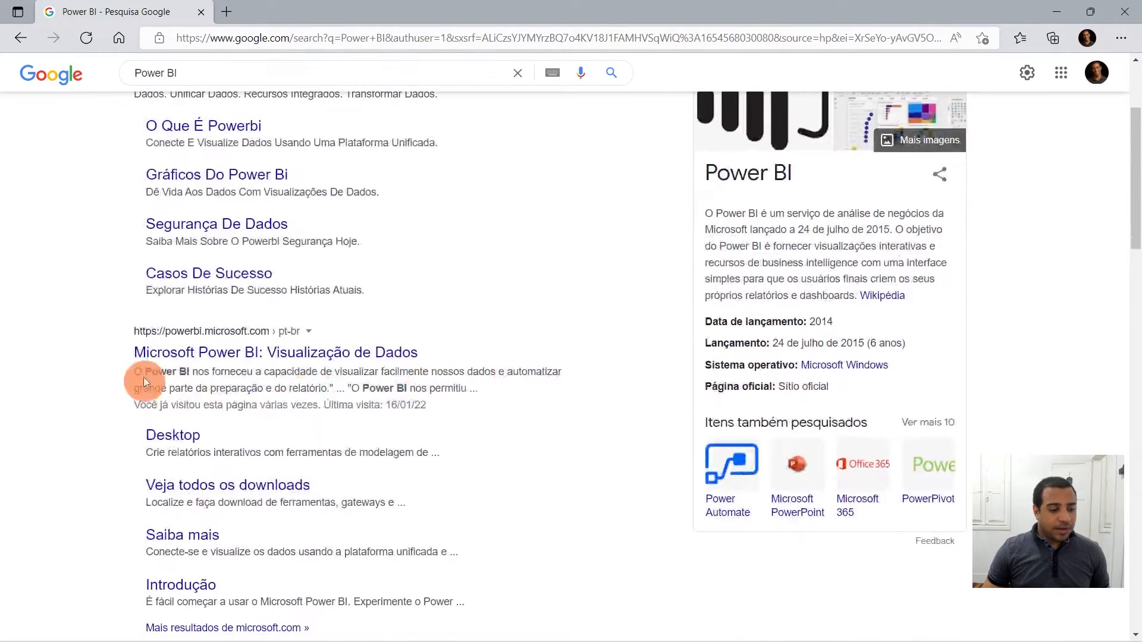
{"action": "scroll", "coordinate": [156, 295], "scroll_direction": "up", "scroll_amount": 3}
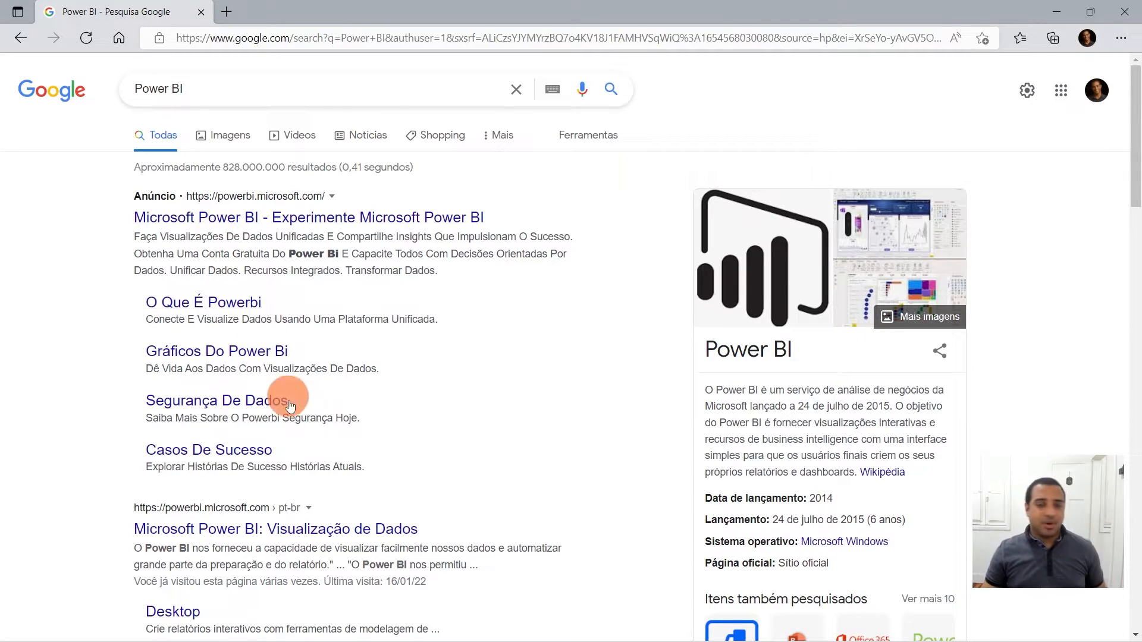
{"action": "left_click", "coordinate": [254, 528]}
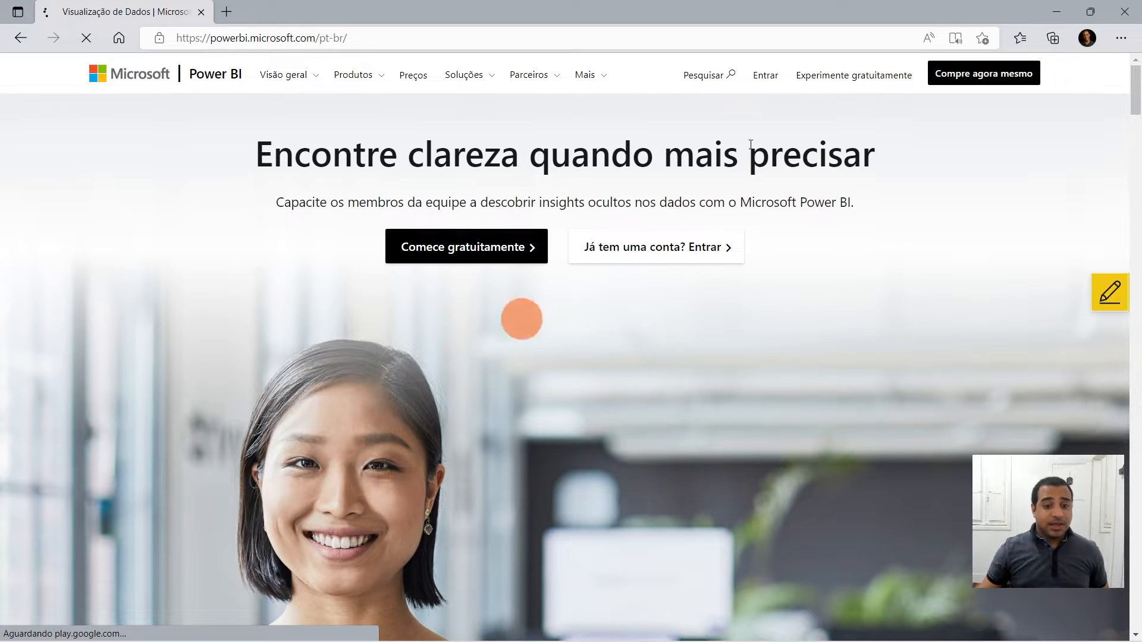
- Open the Power BI Desktop page from the Produtos menu
{"action": "scroll", "coordinate": [425, 182], "scroll_direction": "down", "scroll_amount": 7}
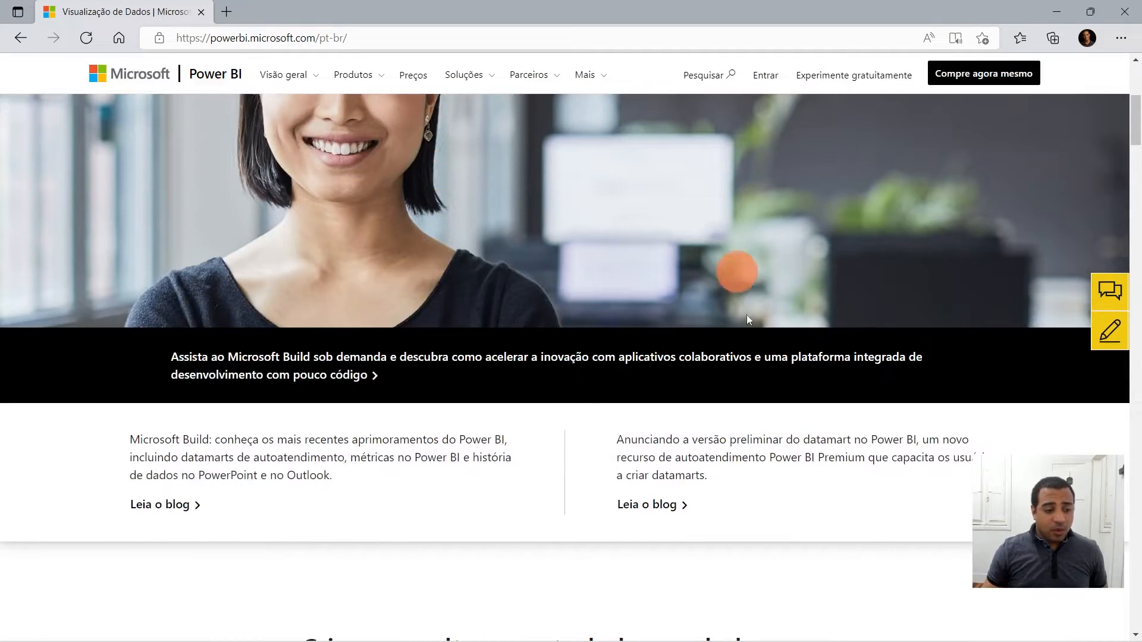
{"action": "scroll", "coordinate": [672, 216], "scroll_direction": "up", "scroll_amount": 7}
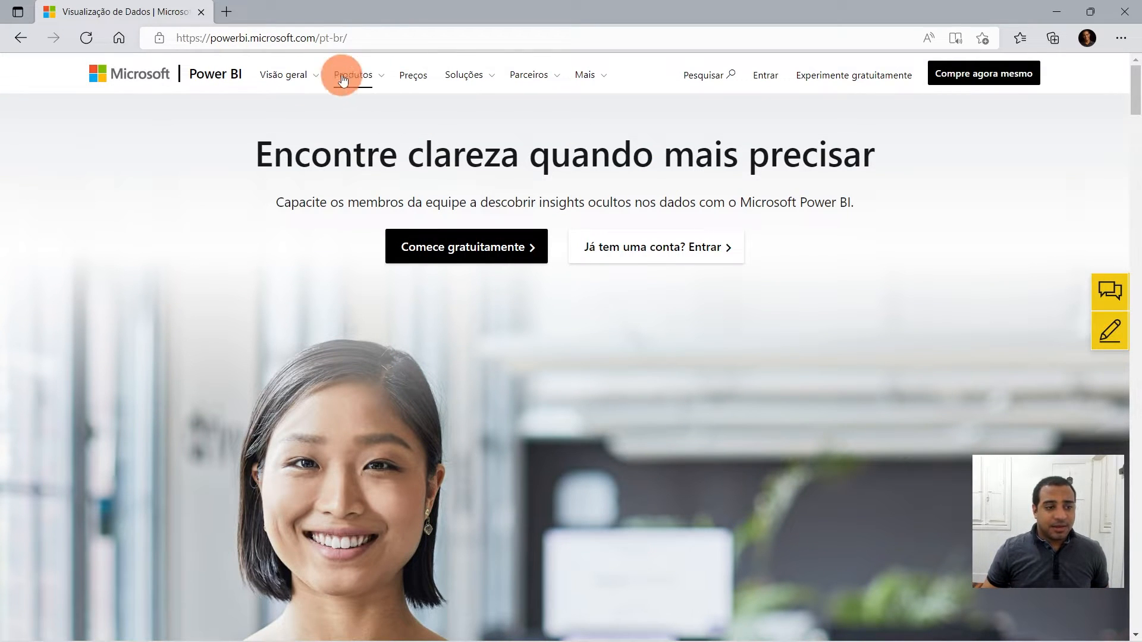
{"action": "left_click", "coordinate": [377, 81]}
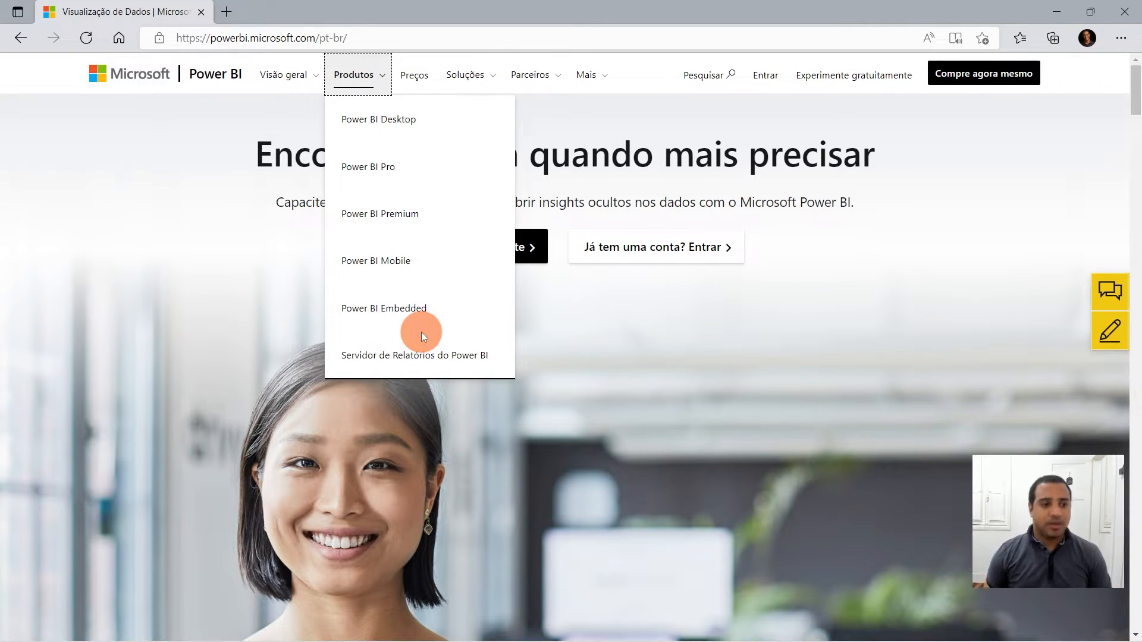
{"action": "left_click", "coordinate": [438, 127]}
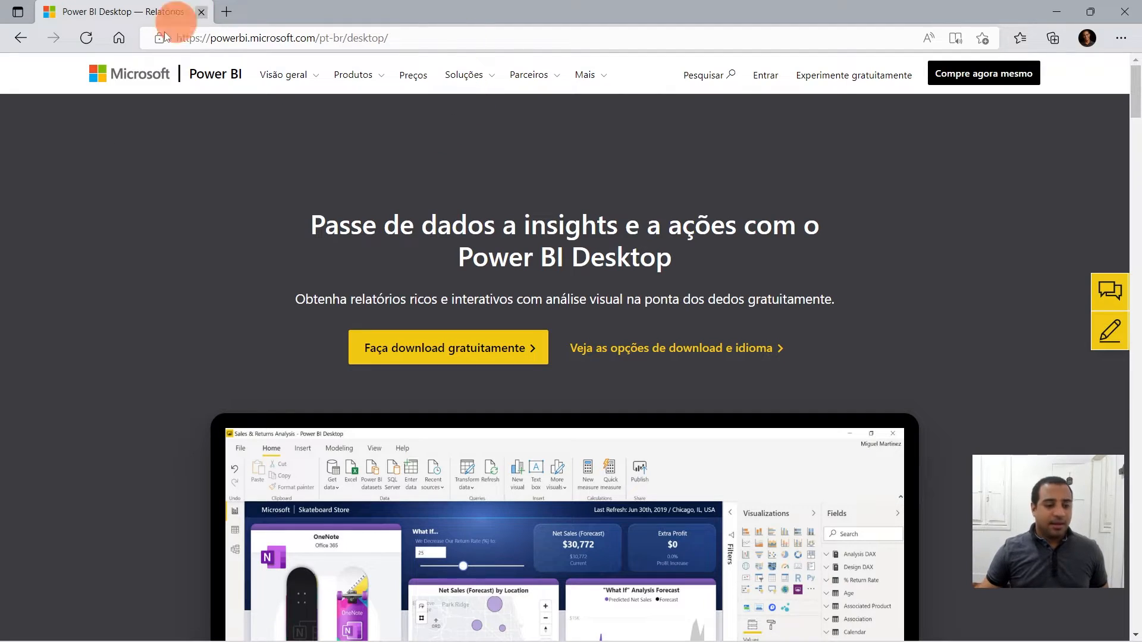
- Start the free Power BI Desktop download from the product page
{"action": "scroll", "coordinate": [476, 297], "scroll_direction": "down", "scroll_amount": 9}
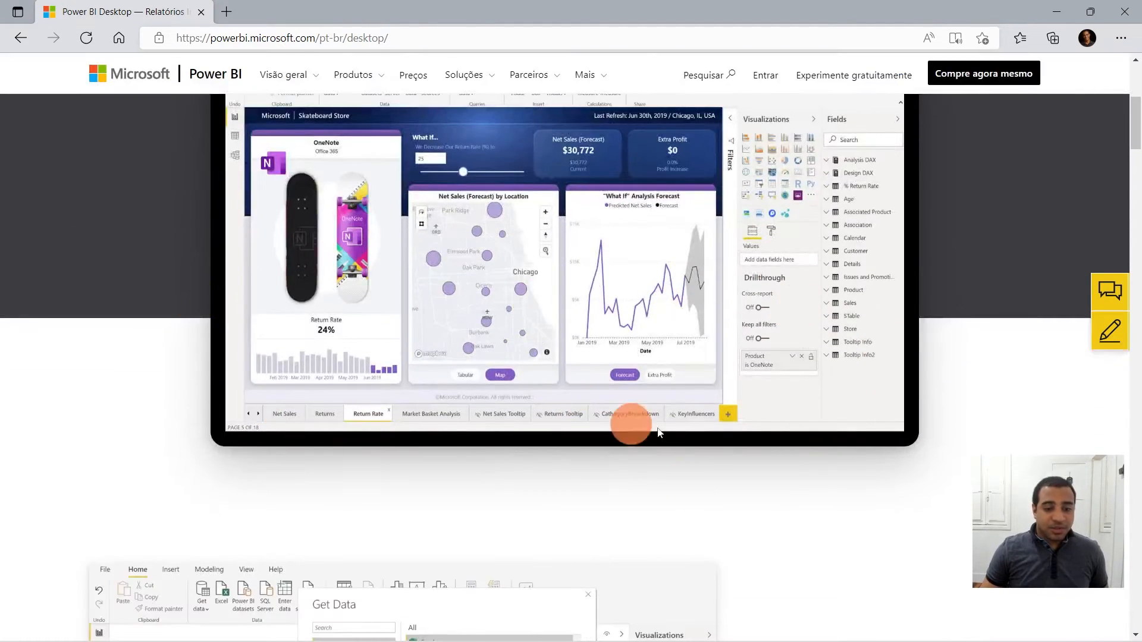
{"action": "scroll", "coordinate": [714, 380], "scroll_direction": "up", "scroll_amount": 5}
{"action": "scroll", "coordinate": [846, 368], "scroll_direction": "up", "scroll_amount": 3}
{"action": "scroll", "coordinate": [658, 464], "scroll_direction": "down", "scroll_amount": 5}
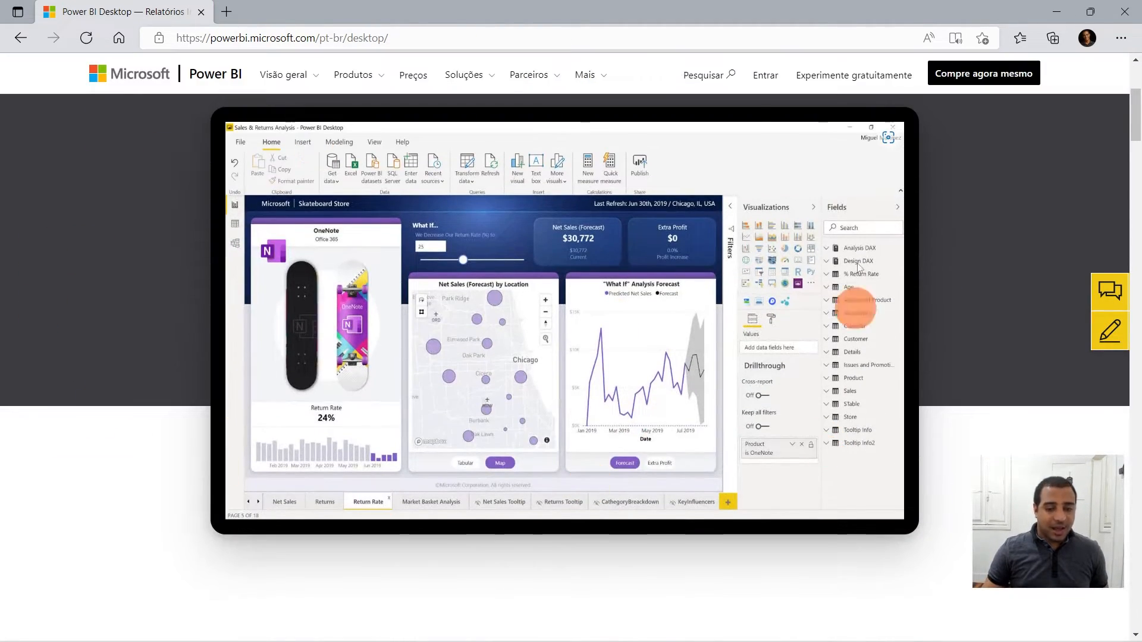
{"action": "scroll", "coordinate": [926, 325], "scroll_direction": "up", "scroll_amount": 5}
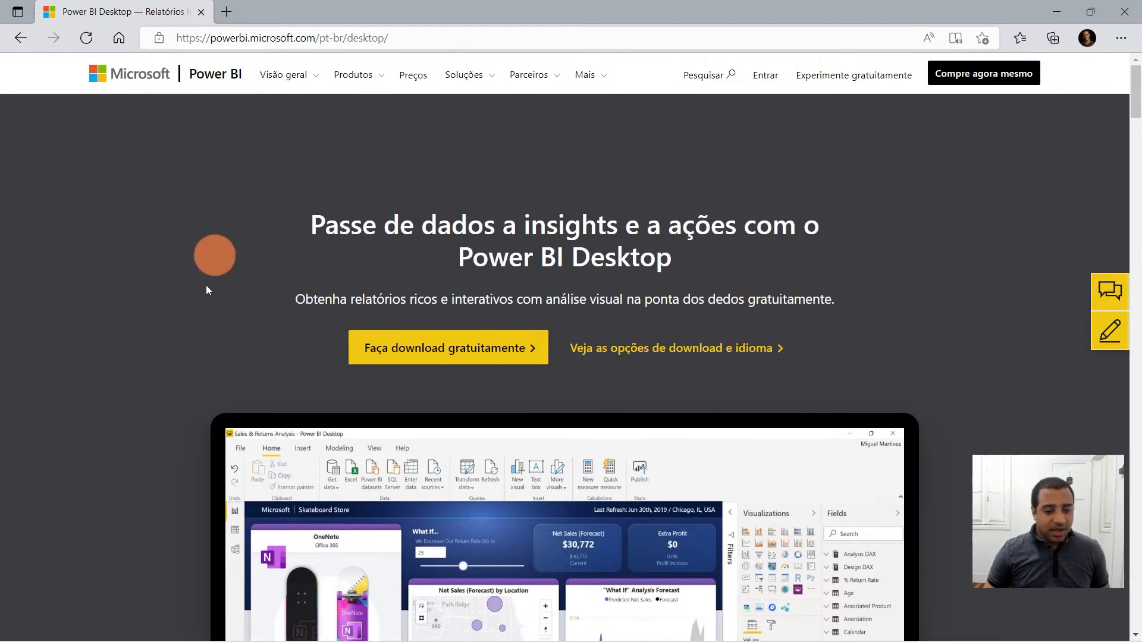
{"action": "left_click", "coordinate": [435, 357]}
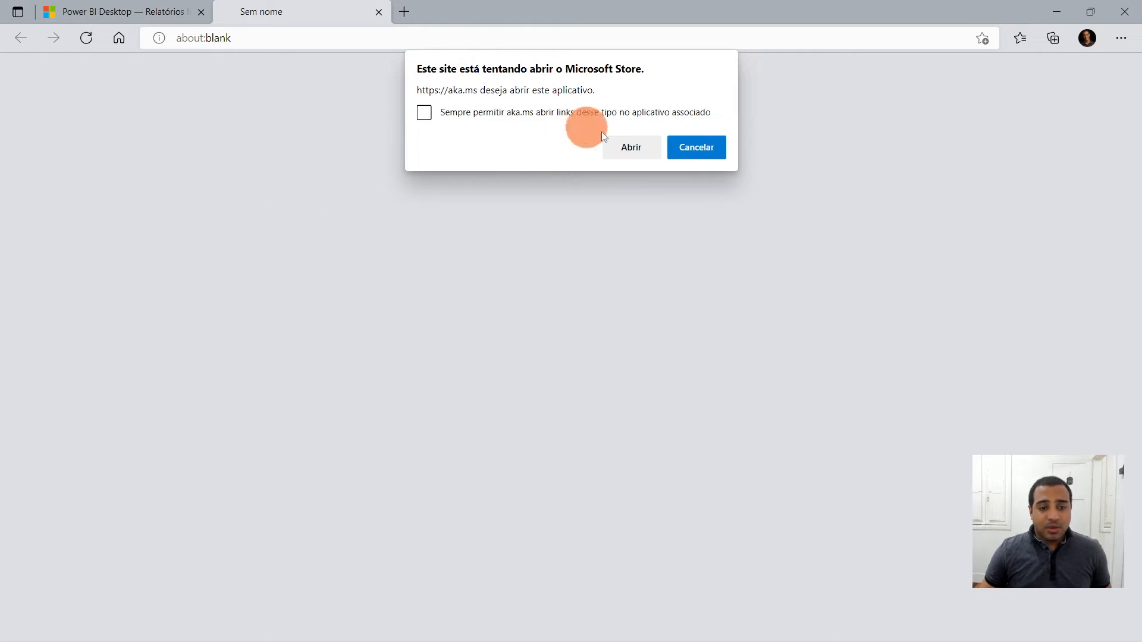
- Allow the Microsoft Store to open Power BI Desktop and close the Store window
{"action": "left_click", "coordinate": [647, 149]}
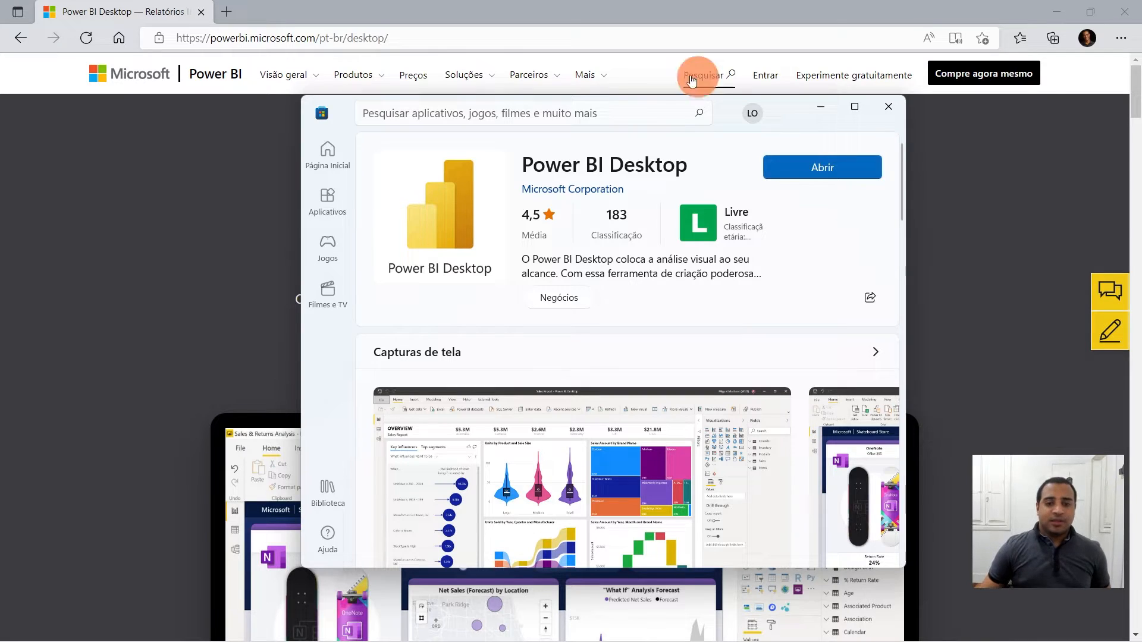
{"action": "left_click_drag", "start_coordinate": [729, 116], "coordinate": [521, 168]}
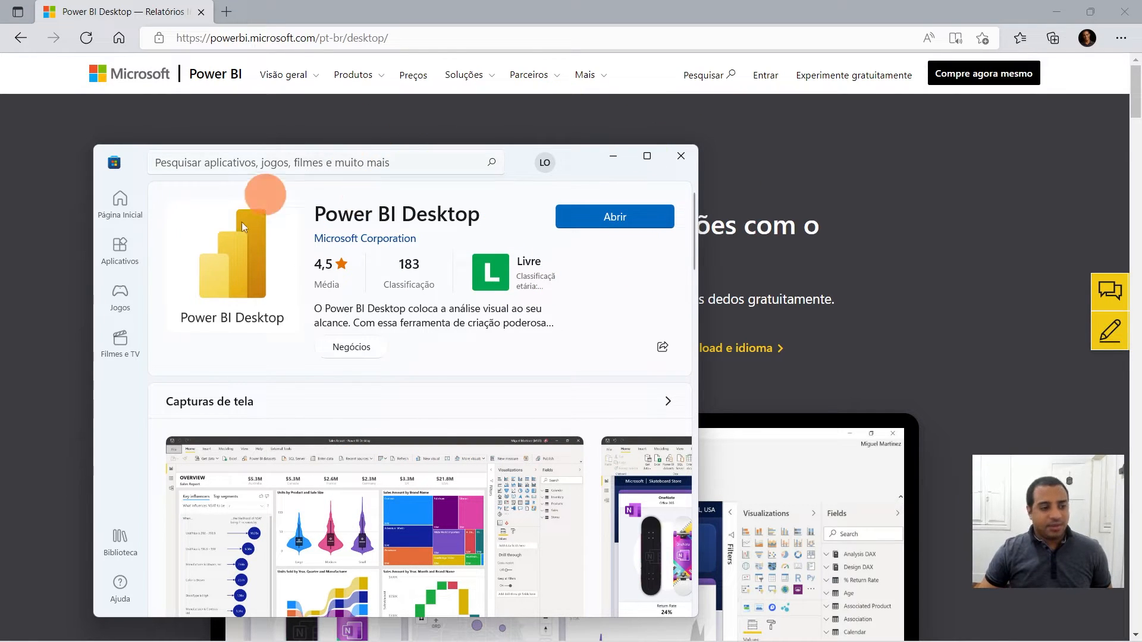
{"action": "left_click", "coordinate": [598, 217]}
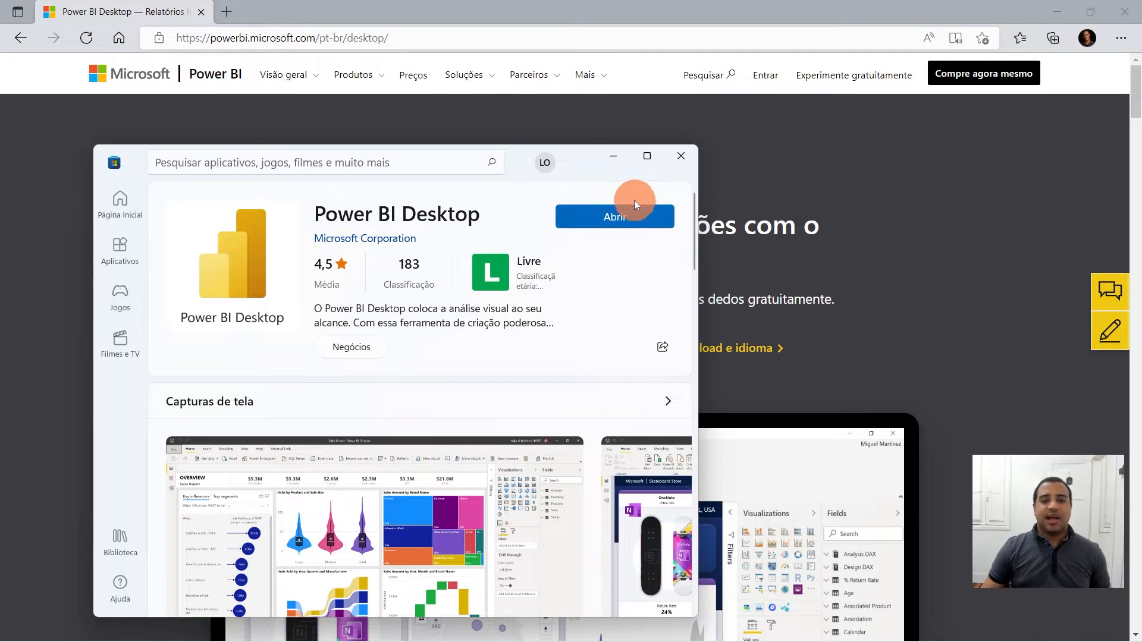
{"action": "left_click", "coordinate": [681, 157]}
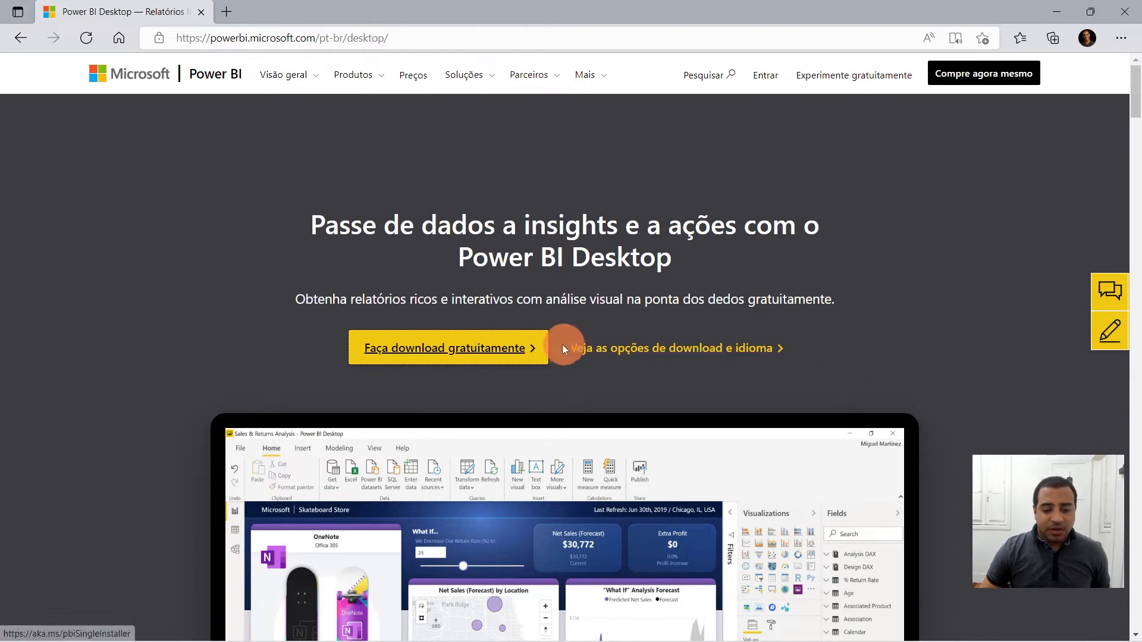
- Open the download and language options page and choose never to translate this site
{"action": "left_click", "coordinate": [695, 341]}
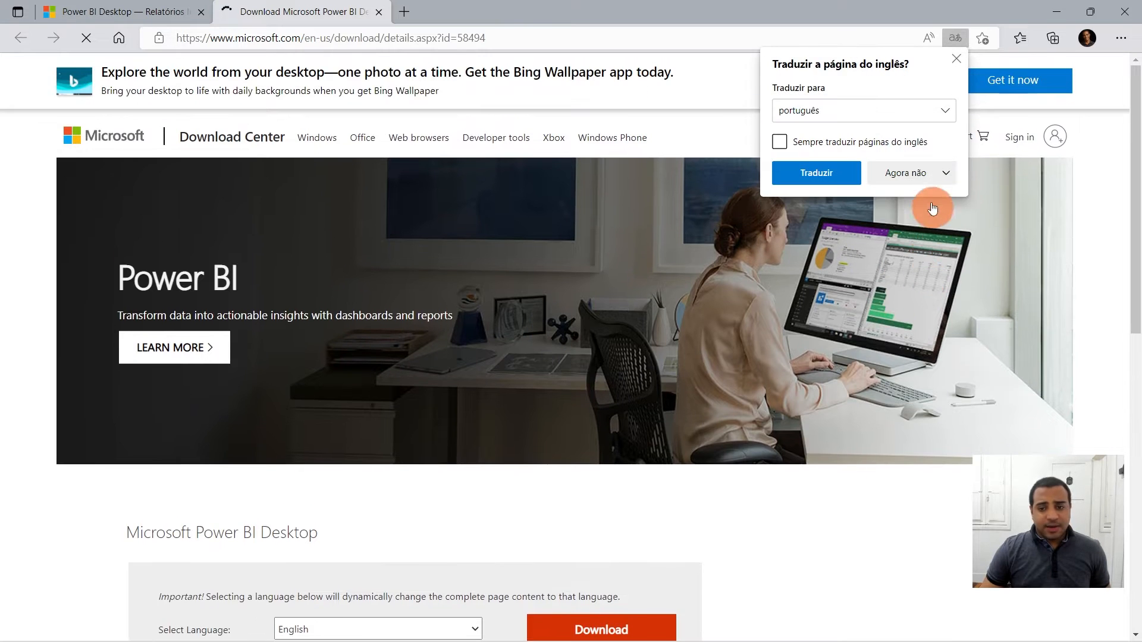
{"action": "left_click", "coordinate": [931, 177]}
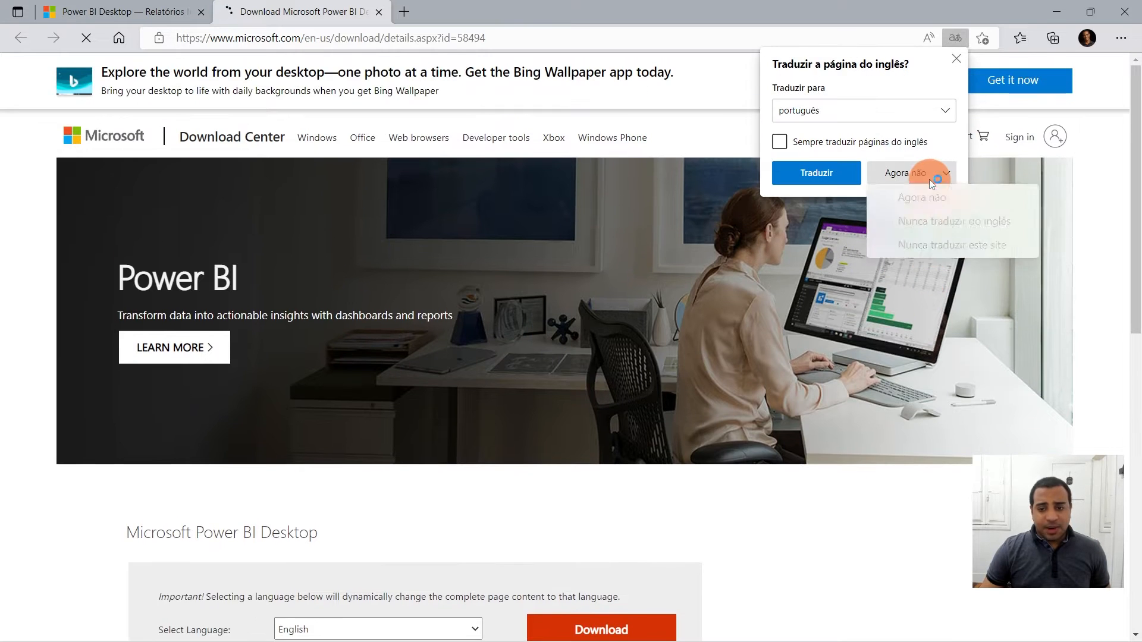
{"action": "left_click", "coordinate": [934, 246]}
- Review the language selector and expand the Details, System Requirements and Install Instructions sections
{"action": "scroll", "coordinate": [333, 369], "scroll_direction": "down", "scroll_amount": 5}
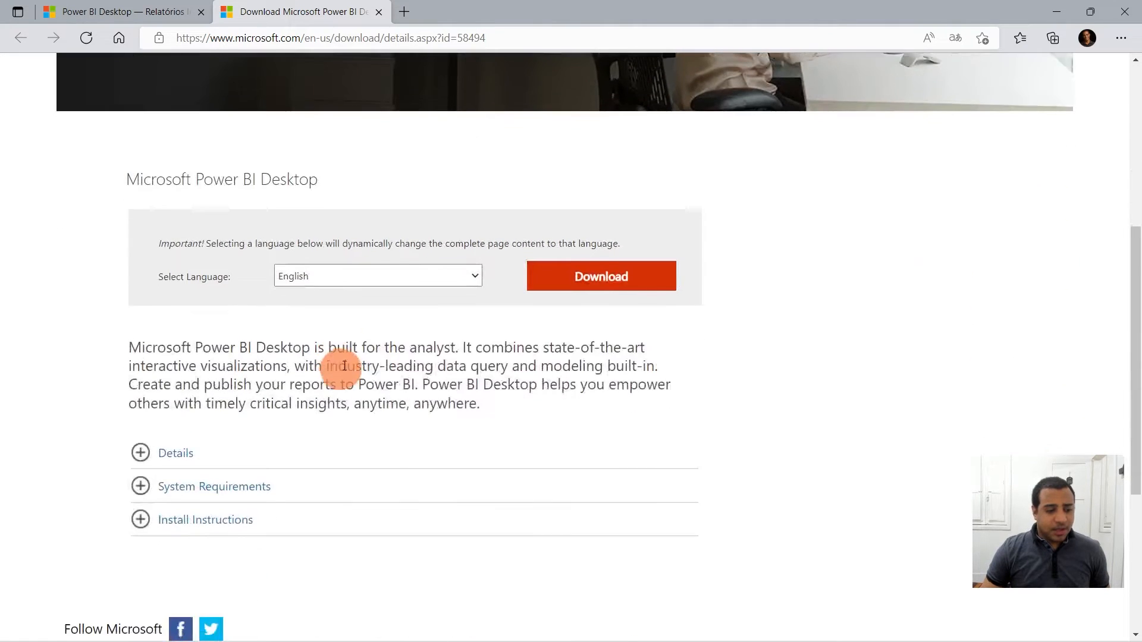
{"action": "left_click", "coordinate": [351, 282]}
{"action": "left_click", "coordinate": [329, 413]}
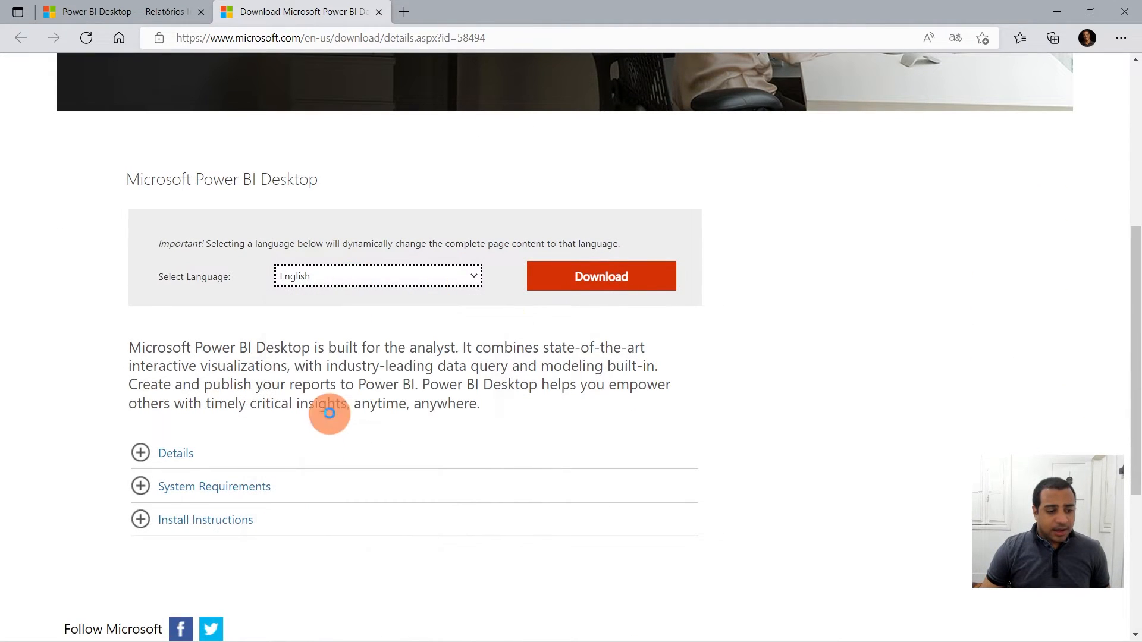
{"action": "scroll", "coordinate": [421, 337], "scroll_direction": "down", "scroll_amount": 4}
{"action": "scroll", "coordinate": [613, 115], "scroll_direction": "up", "scroll_amount": 3}
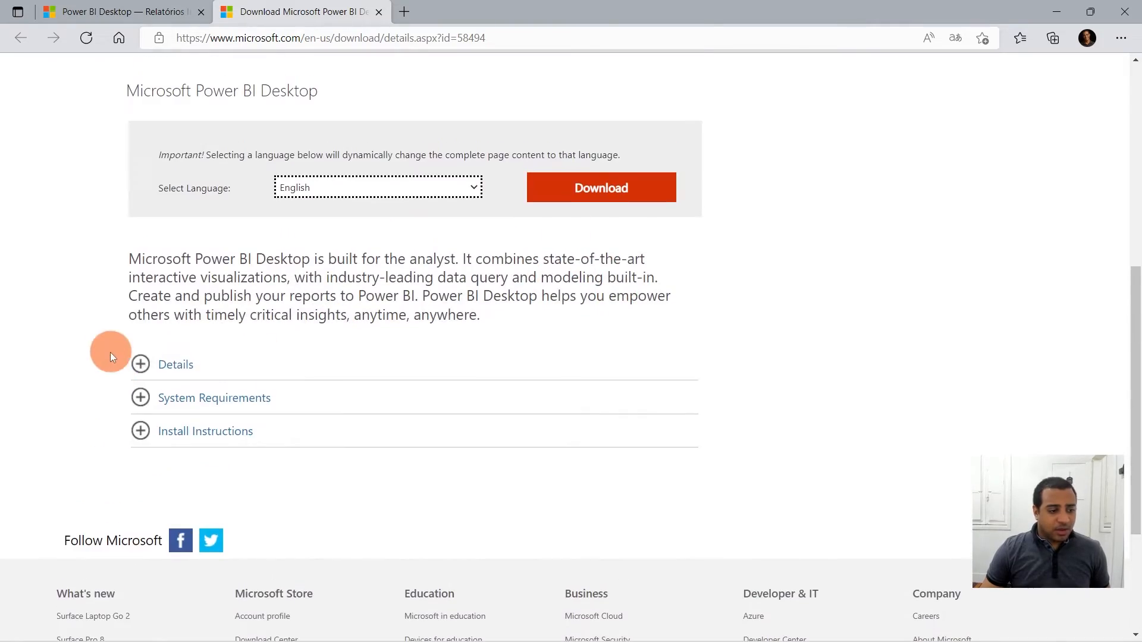
{"action": "left_click", "coordinate": [156, 365]}
{"action": "scroll", "coordinate": [202, 458], "scroll_direction": "down", "scroll_amount": 6}
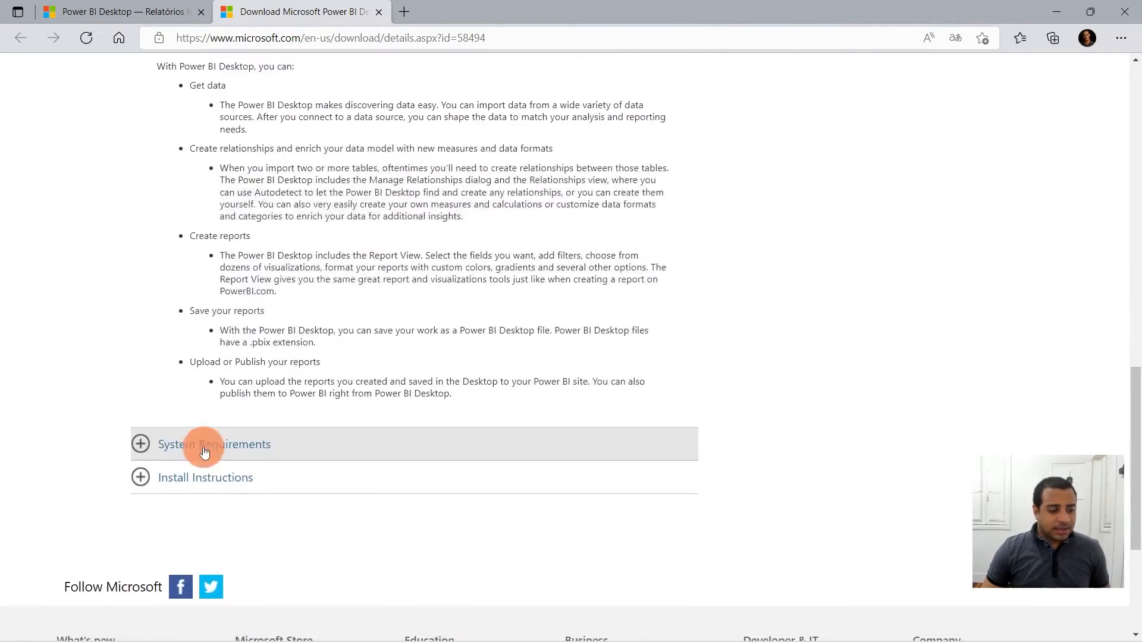
{"action": "left_click", "coordinate": [204, 453]}
{"action": "scroll", "coordinate": [191, 432], "scroll_direction": "down", "scroll_amount": 3}
{"action": "left_click", "coordinate": [199, 420]}
{"action": "scroll", "coordinate": [464, 396], "scroll_direction": "up", "scroll_amount": 4}
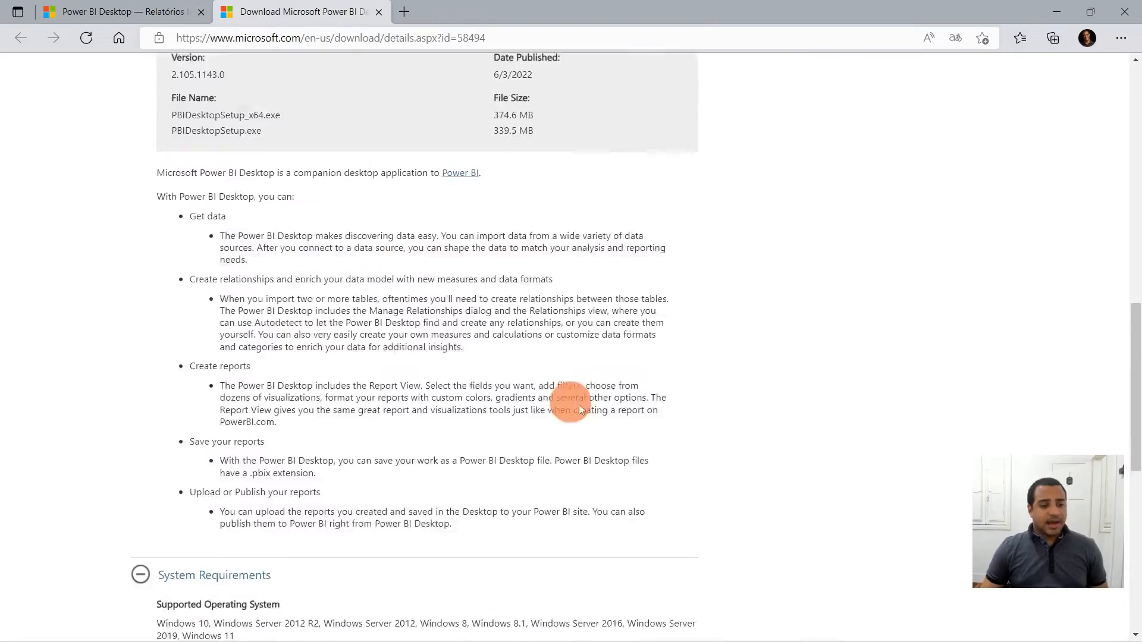
{"action": "scroll", "coordinate": [567, 403], "scroll_direction": "up", "scroll_amount": 10}
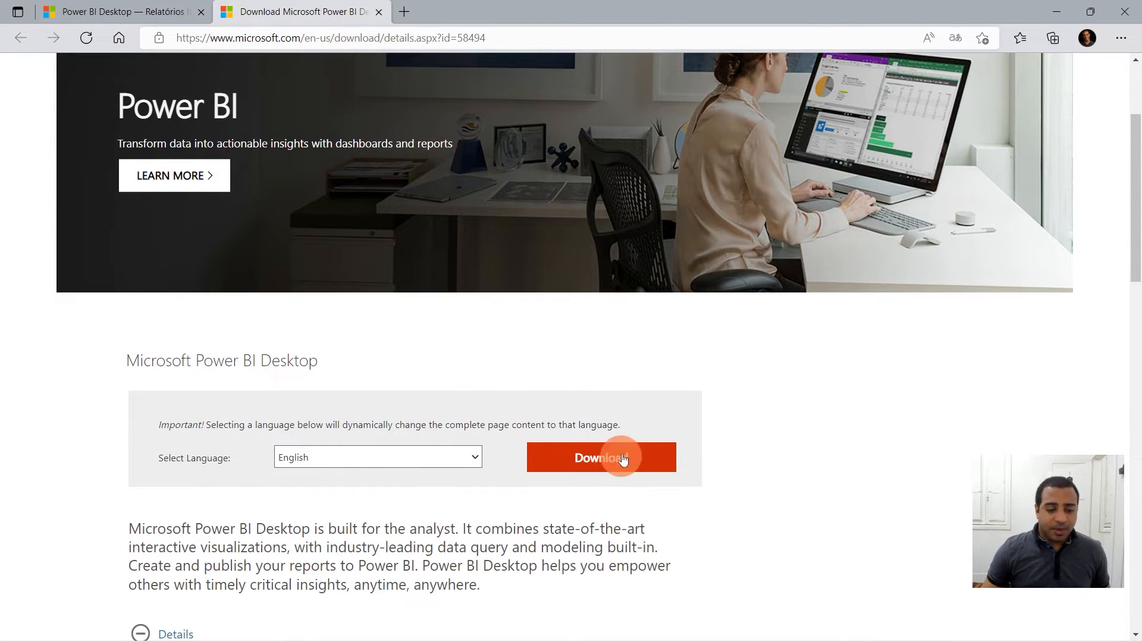
- Download PBIDesktopSetup.exe only, leaving the x64 installer unselected
{"action": "left_click", "coordinate": [615, 465]}
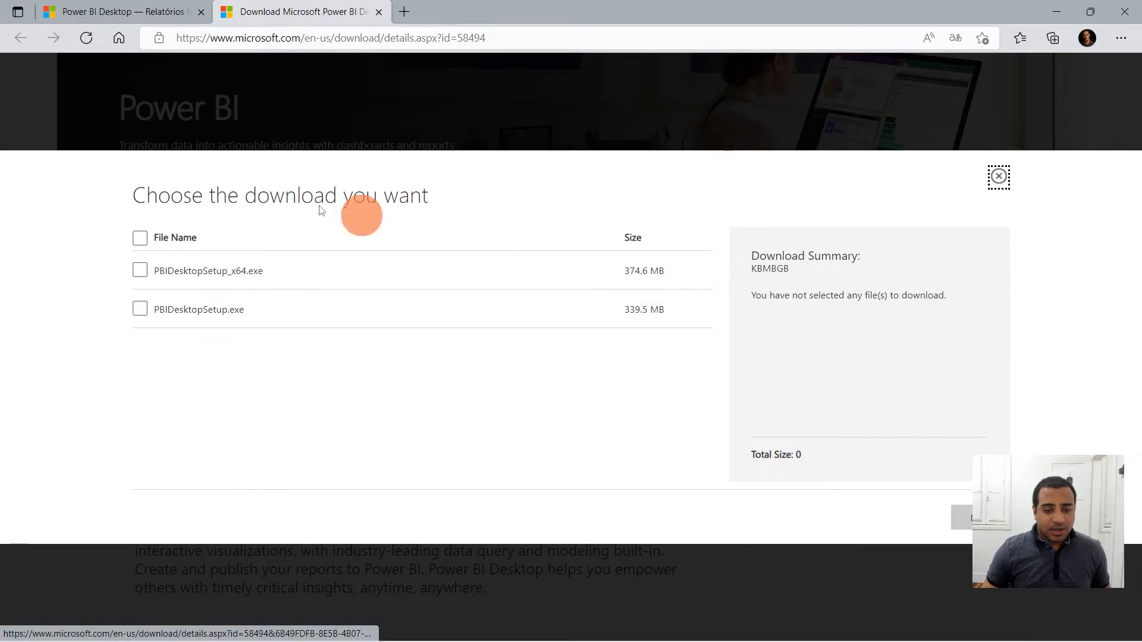
{"action": "left_click", "coordinate": [141, 272]}
{"action": "left_click", "coordinate": [141, 307]}
{"action": "left_click", "coordinate": [142, 272]}
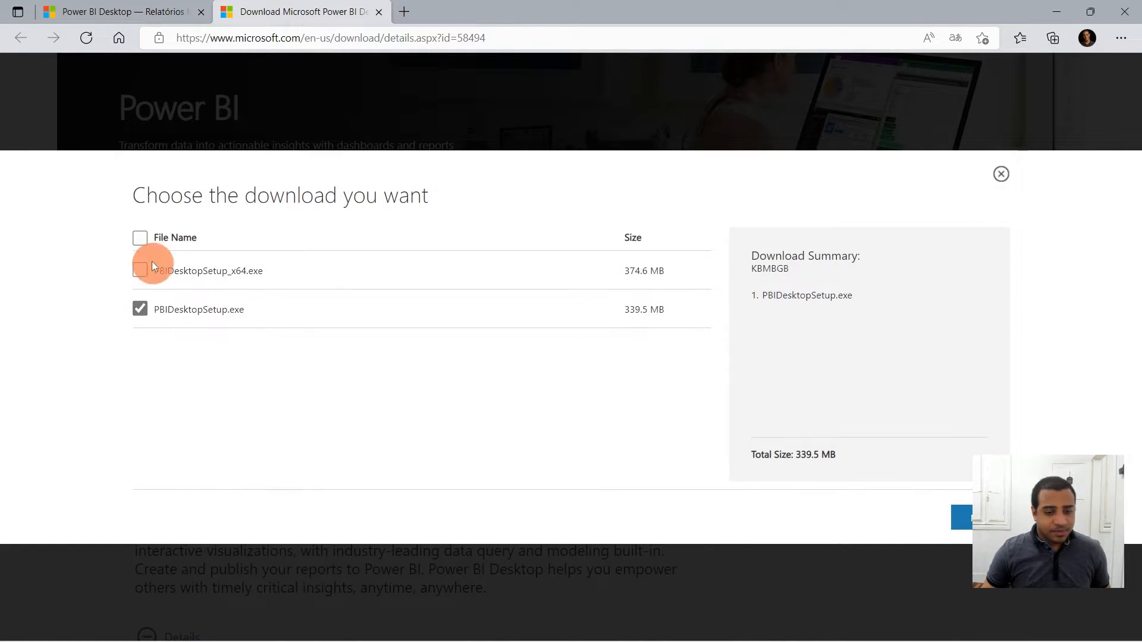
{"action": "left_click", "coordinate": [965, 518]}
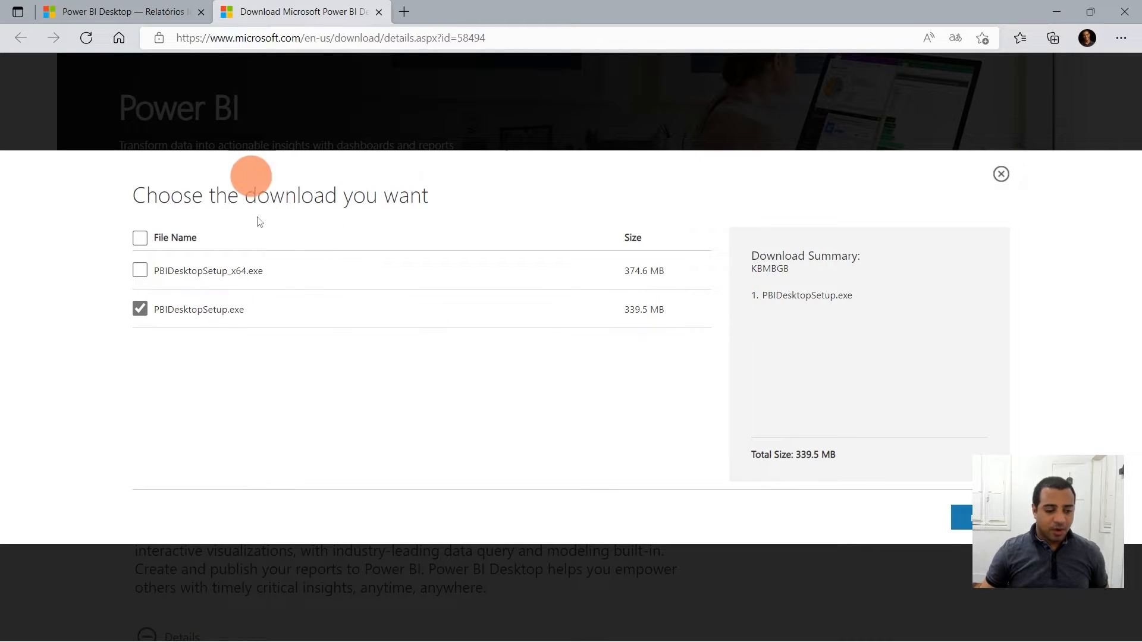
{"action": "left_click", "coordinate": [1006, 180]}
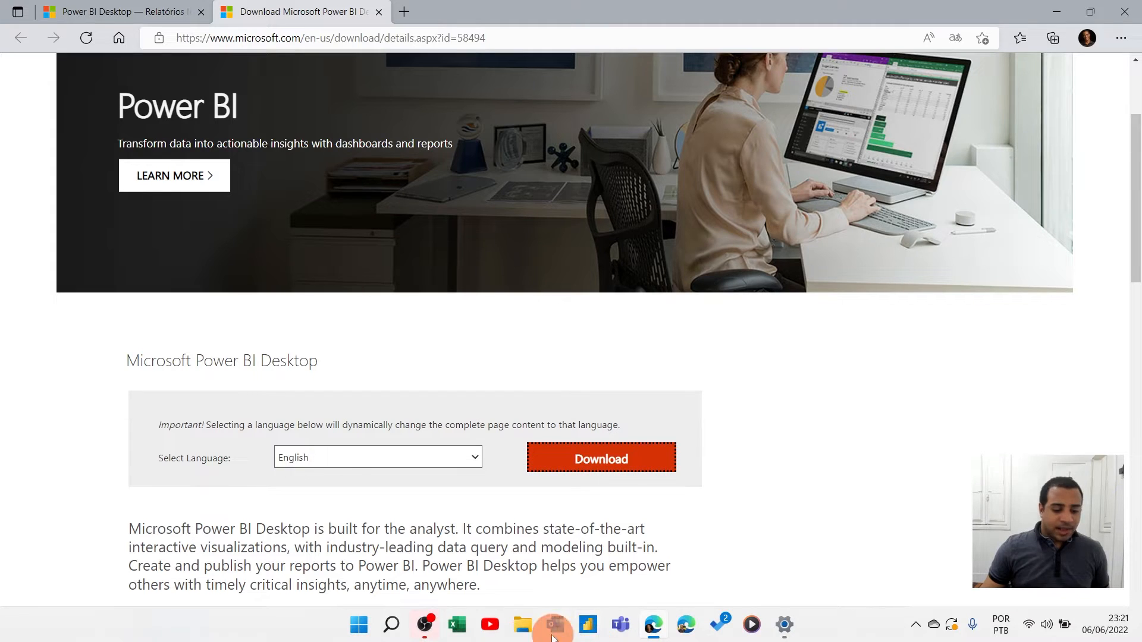
- Launch Power BI Desktop from the taskbar and dismiss its welcome screen
{"action": "left_click", "coordinate": [587, 630]}
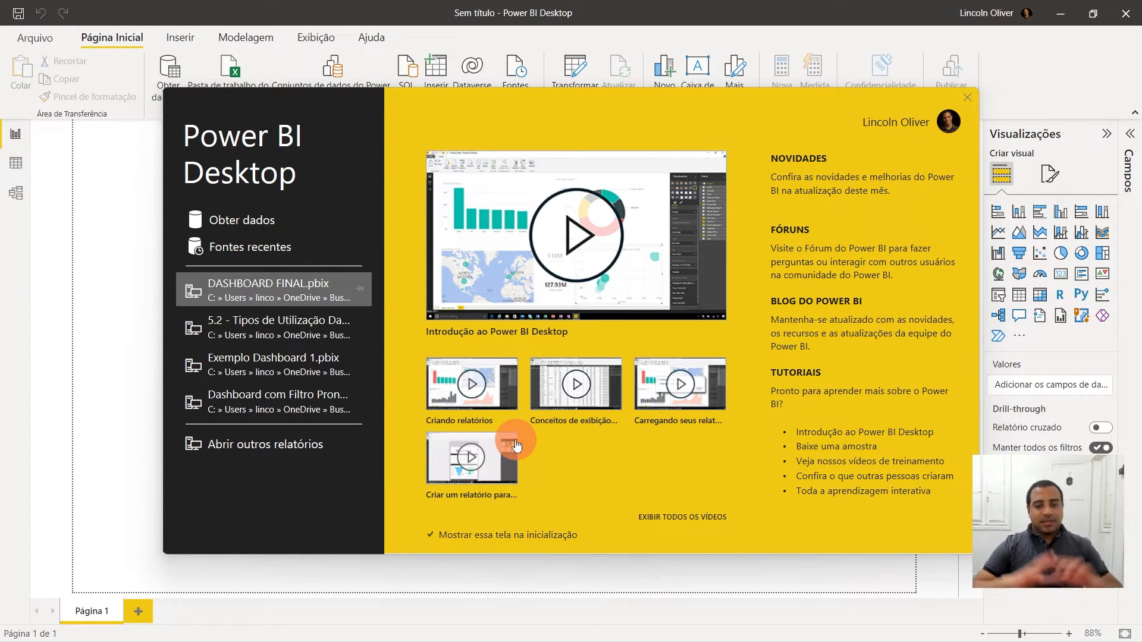
{"action": "left_click", "coordinate": [967, 98]}
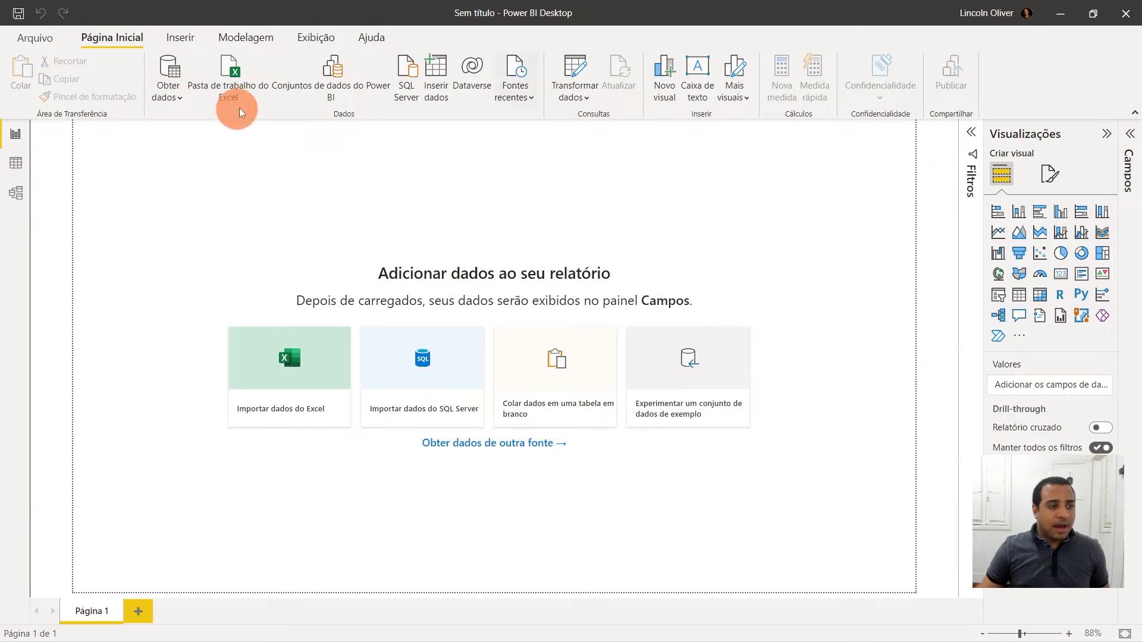
- Browse the Obter dados source list and the full Obter Dados dialog without connecting
{"action": "left_click", "coordinate": [173, 91]}
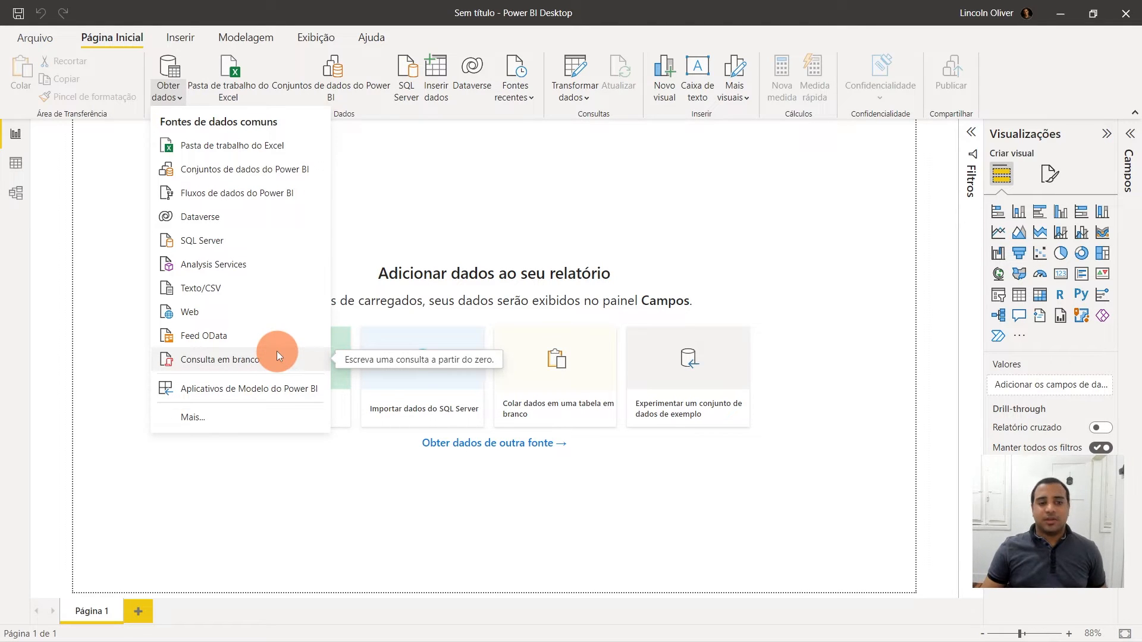
{"action": "left_click", "coordinate": [191, 422]}
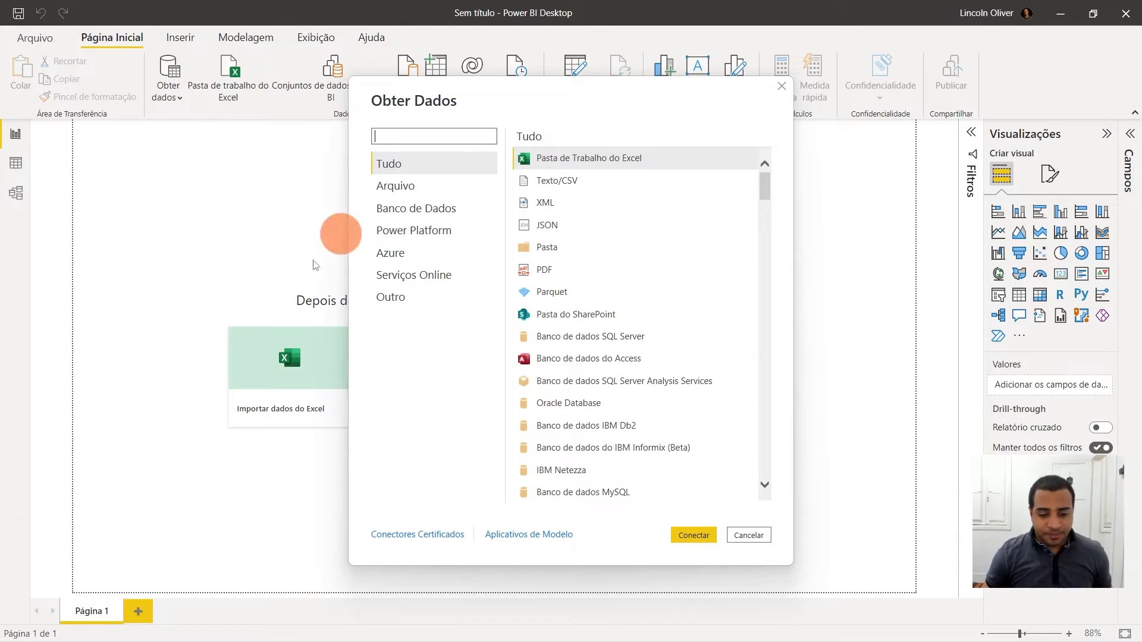
{"action": "left_click", "coordinate": [750, 533]}
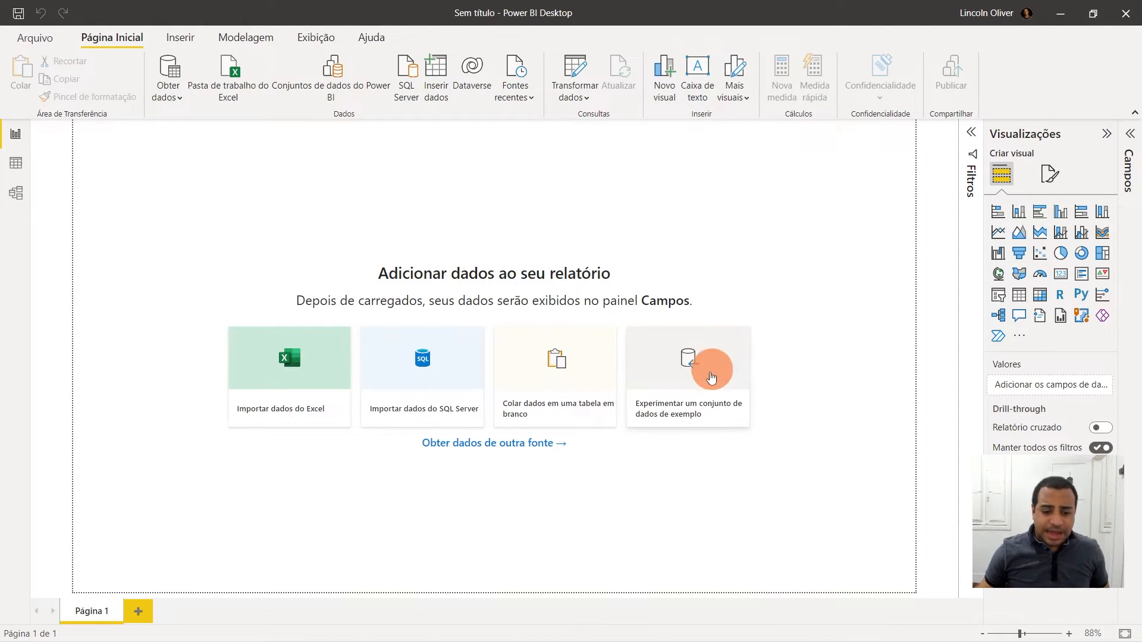
- Load the financials table from the sample dataset Financial Sample.xlsx into the report
{"action": "left_click", "coordinate": [680, 370]}
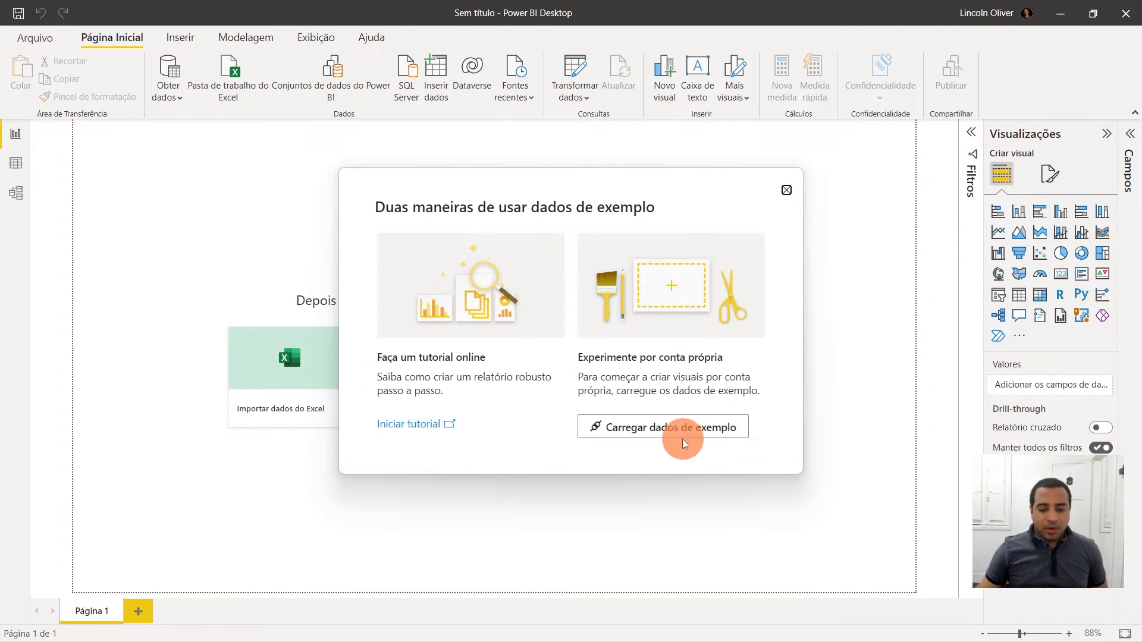
{"action": "left_click", "coordinate": [659, 435]}
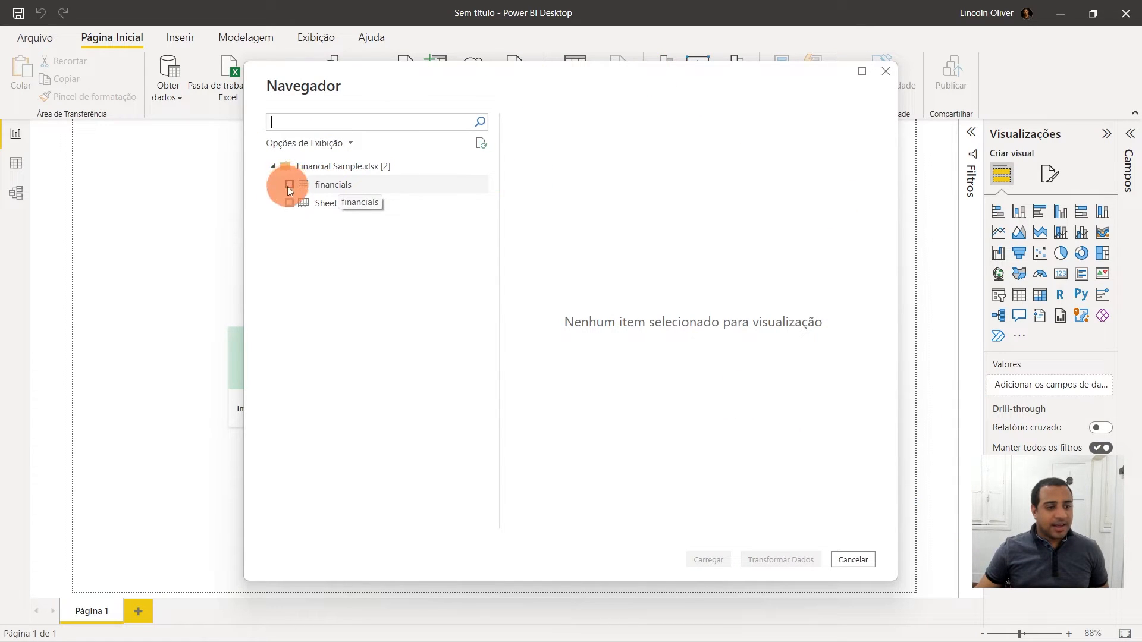
{"action": "left_click", "coordinate": [319, 184]}
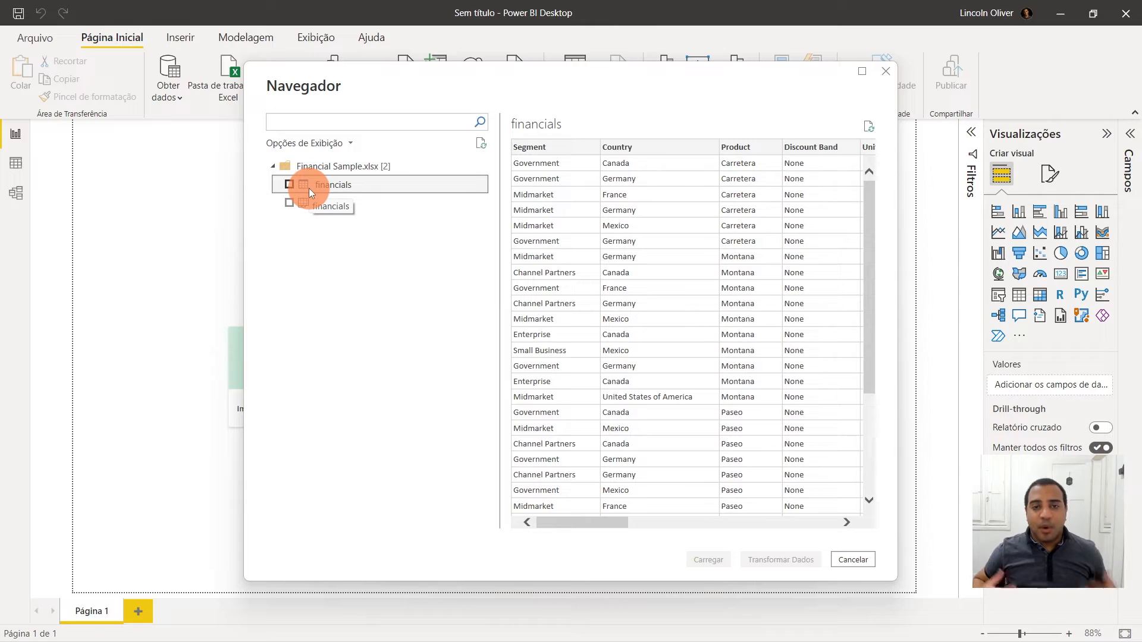
{"action": "left_click", "coordinate": [288, 184]}
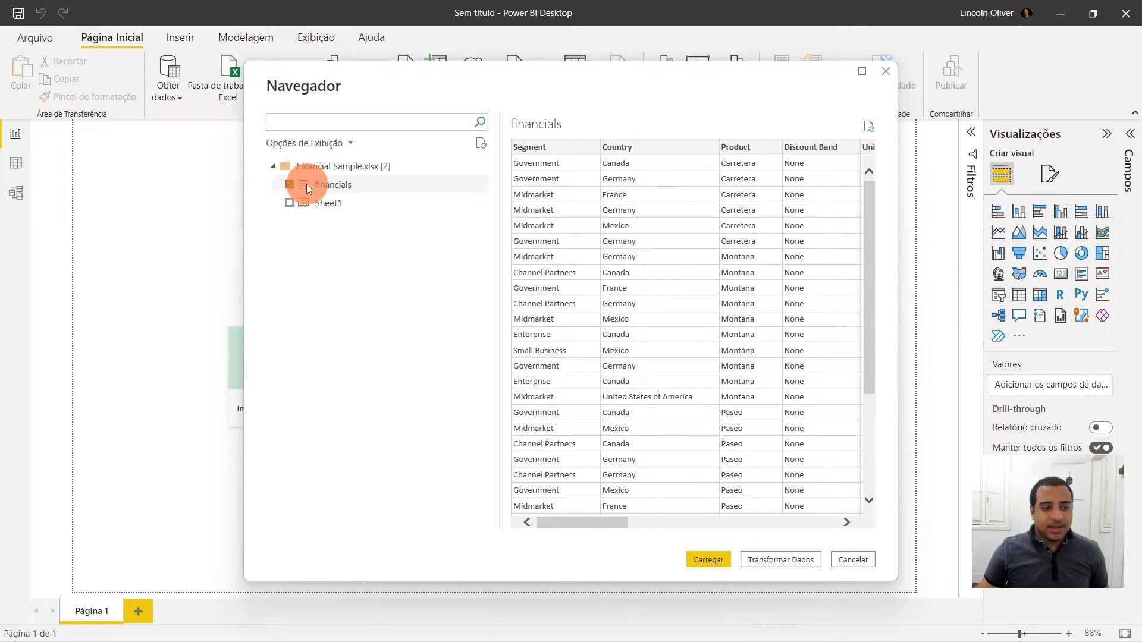
{"action": "left_click", "coordinate": [714, 563]}
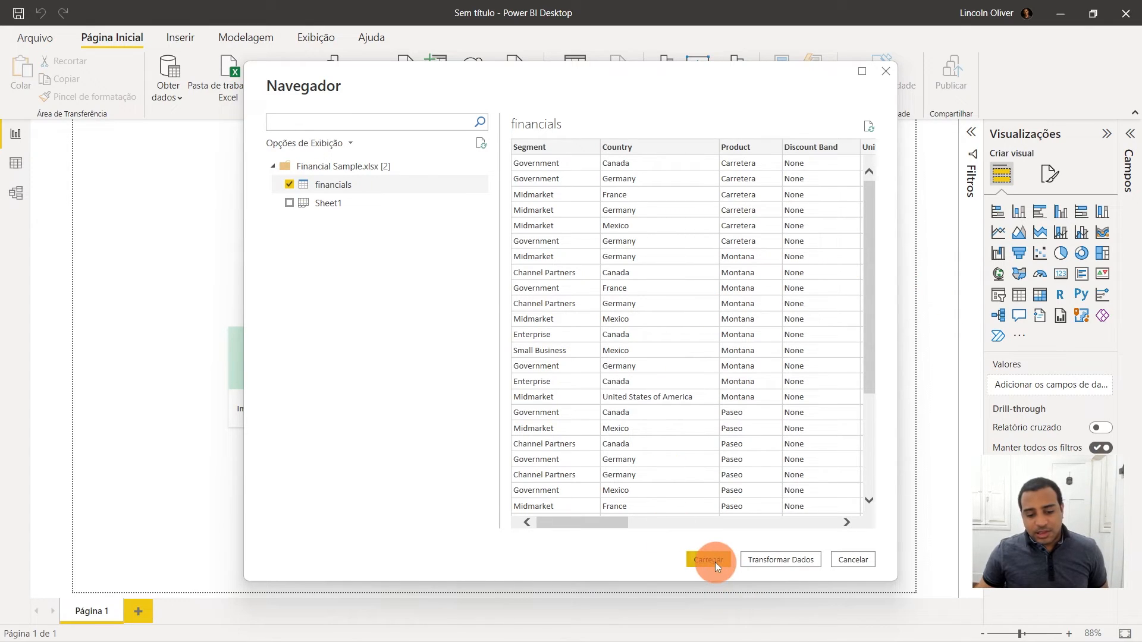
{"action": "left_click", "coordinate": [675, 416]}
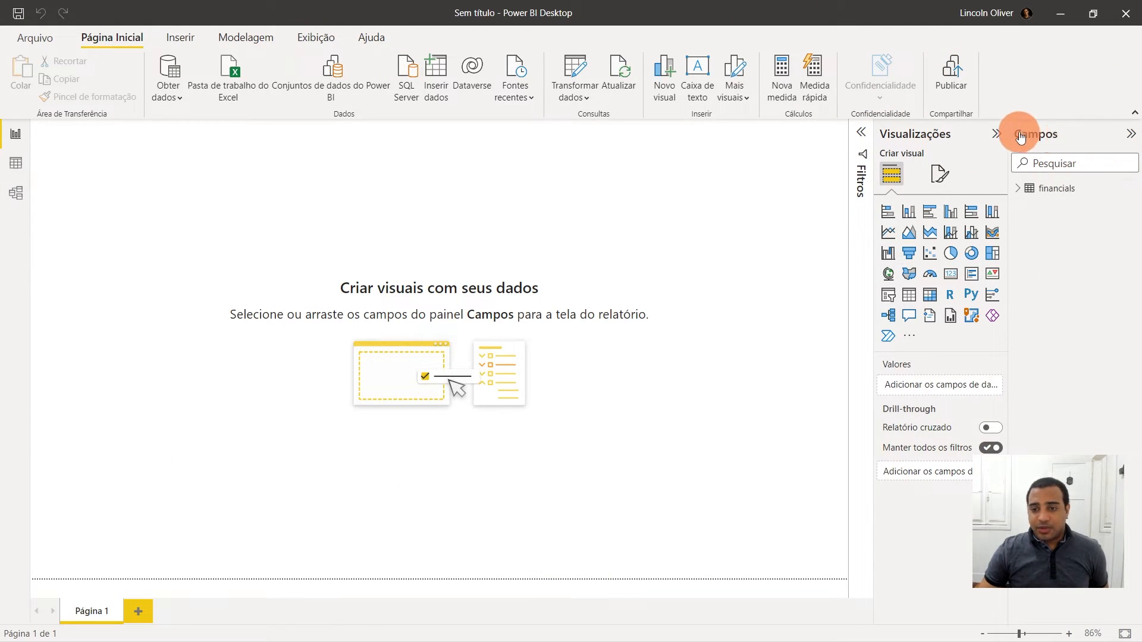
- Expand the financials table in the Fields pane to view its fields
{"action": "left_click", "coordinate": [1018, 188]}
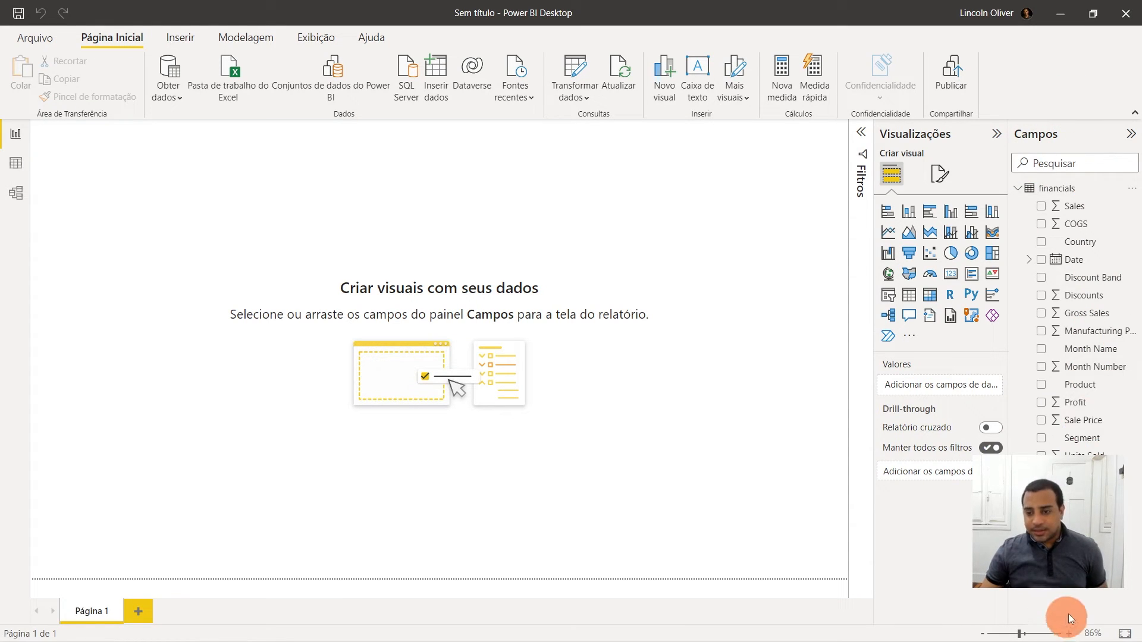
{"action": "left_click", "coordinate": [1018, 190]}
{"action": "left_click", "coordinate": [1019, 191]}
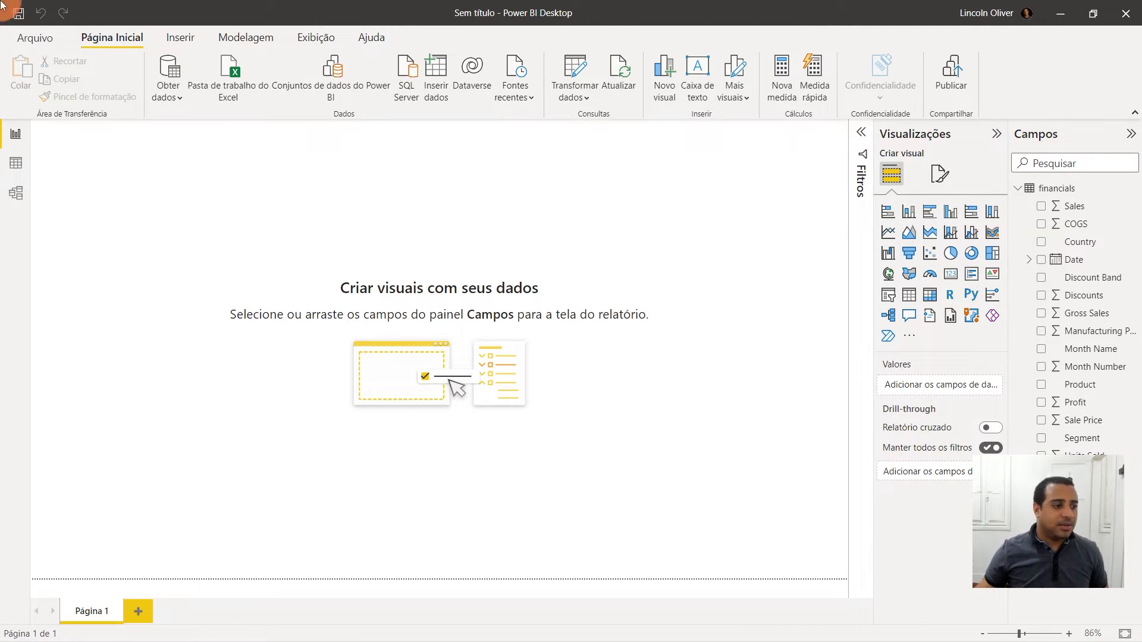
- Switch between the report, data and model views to examine the loaded financials table
{"action": "left_click", "coordinate": [26, 141]}
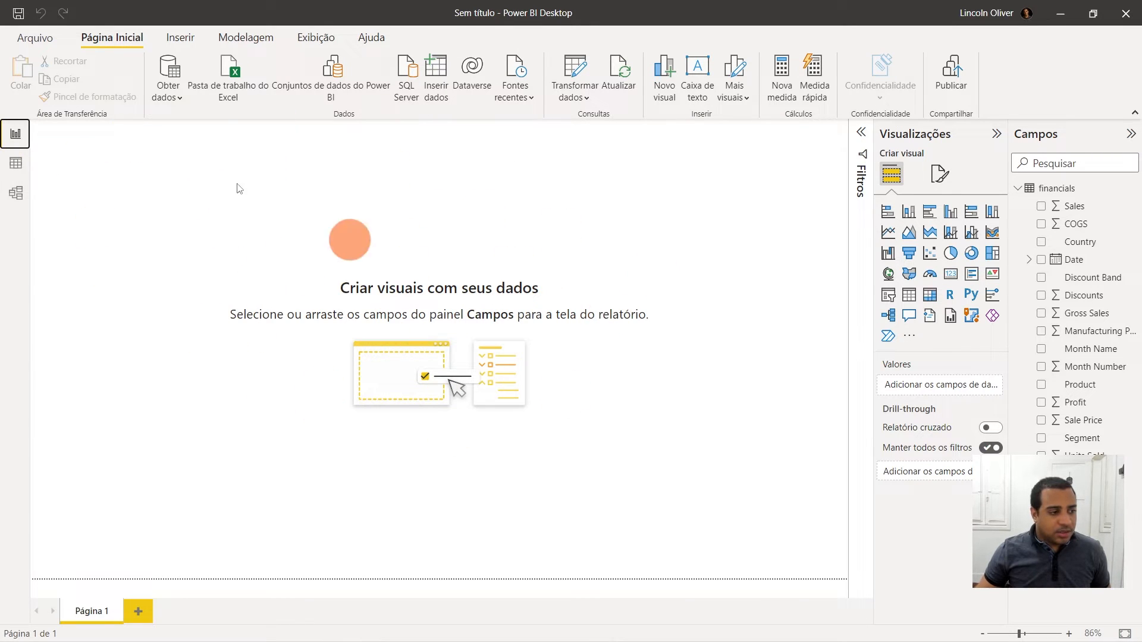
{"action": "left_click", "coordinate": [21, 168]}
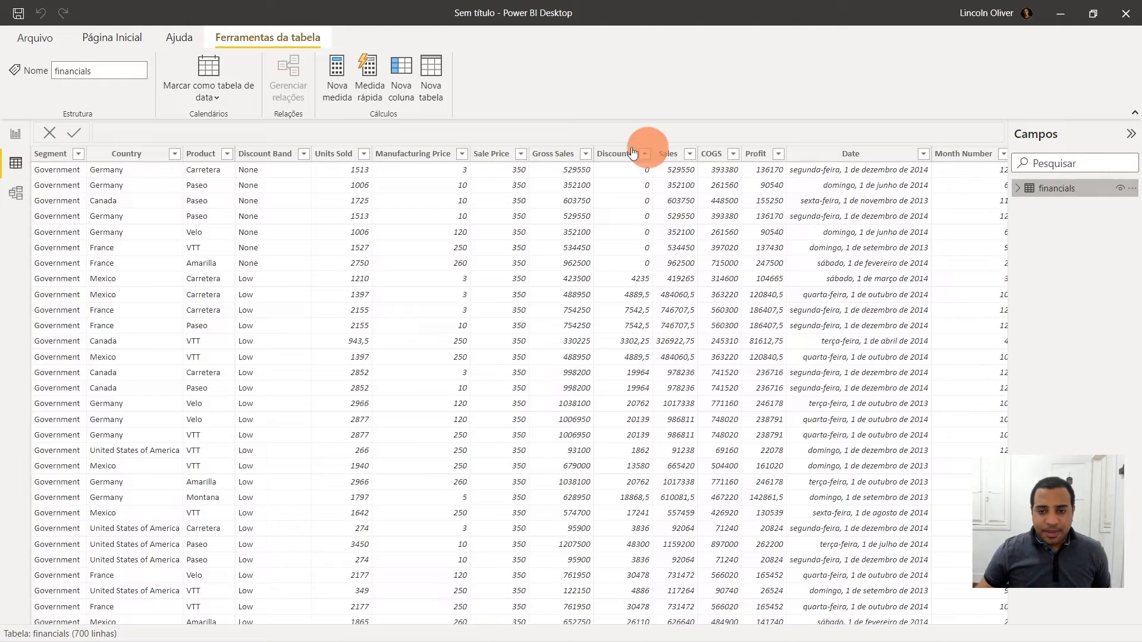
{"action": "left_click", "coordinate": [15, 193]}
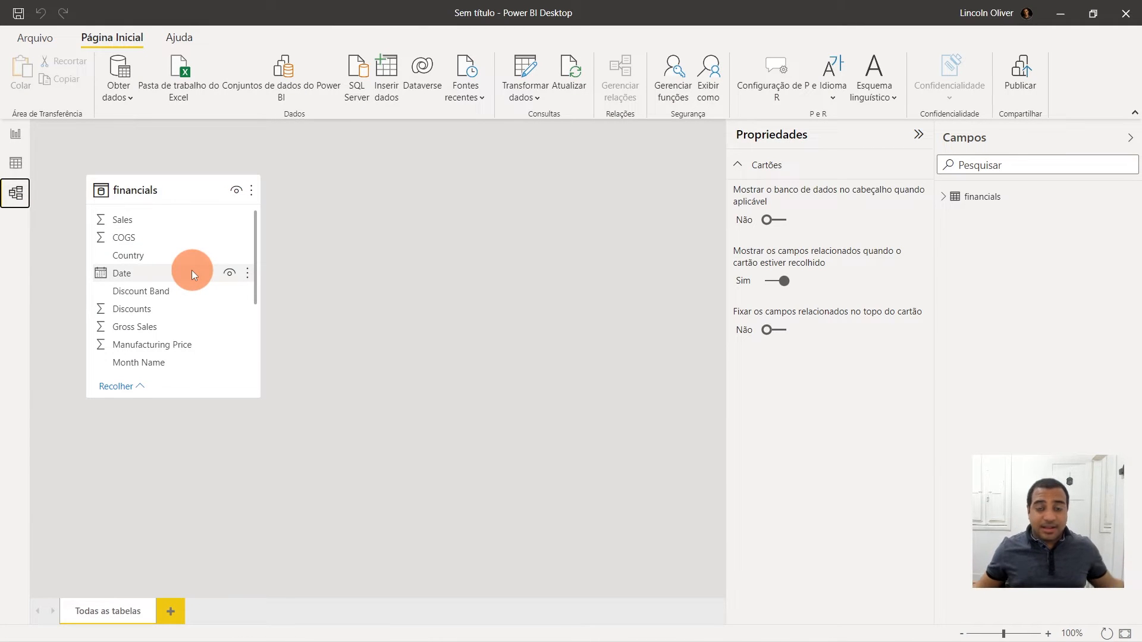
{"action": "left_click", "coordinate": [17, 136]}
{"action": "left_click", "coordinate": [16, 163]}
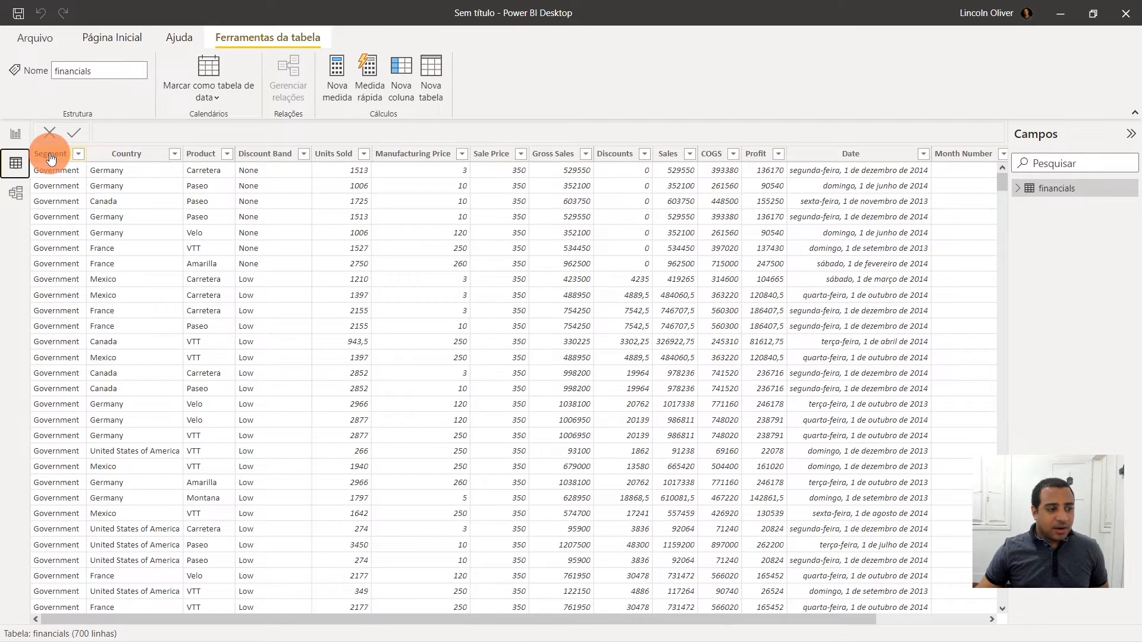
- Copy the whole financials table and paste it into a new blank Excel workbook
{"action": "right_click", "coordinate": [53, 153]}
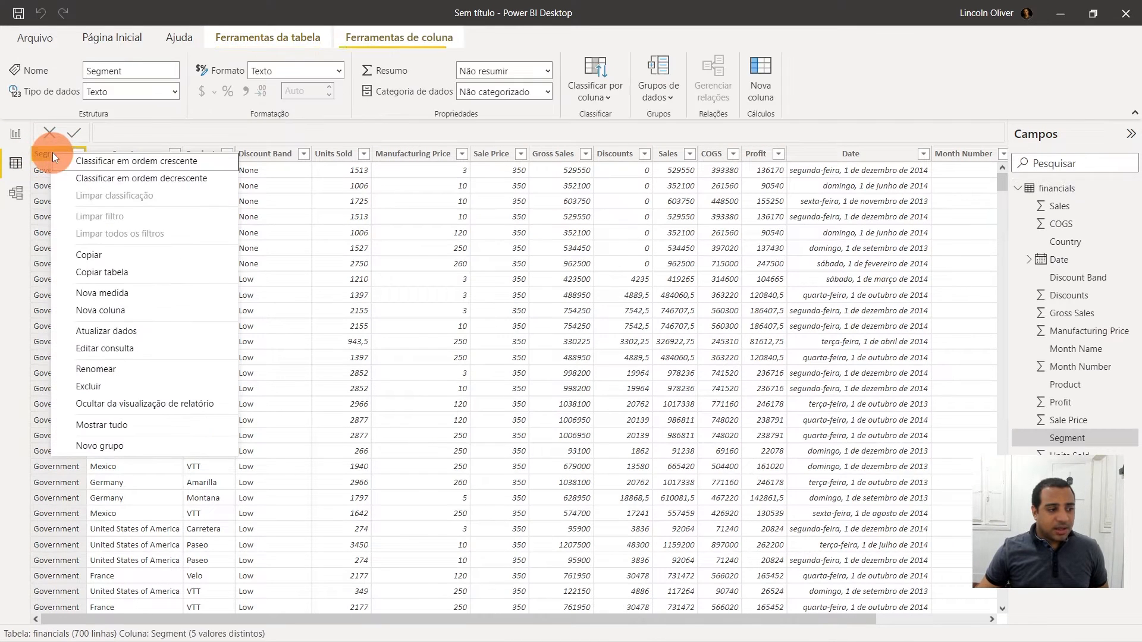
{"action": "left_click", "coordinate": [116, 271]}
{"action": "mouse_move", "coordinate": [487, 624]}
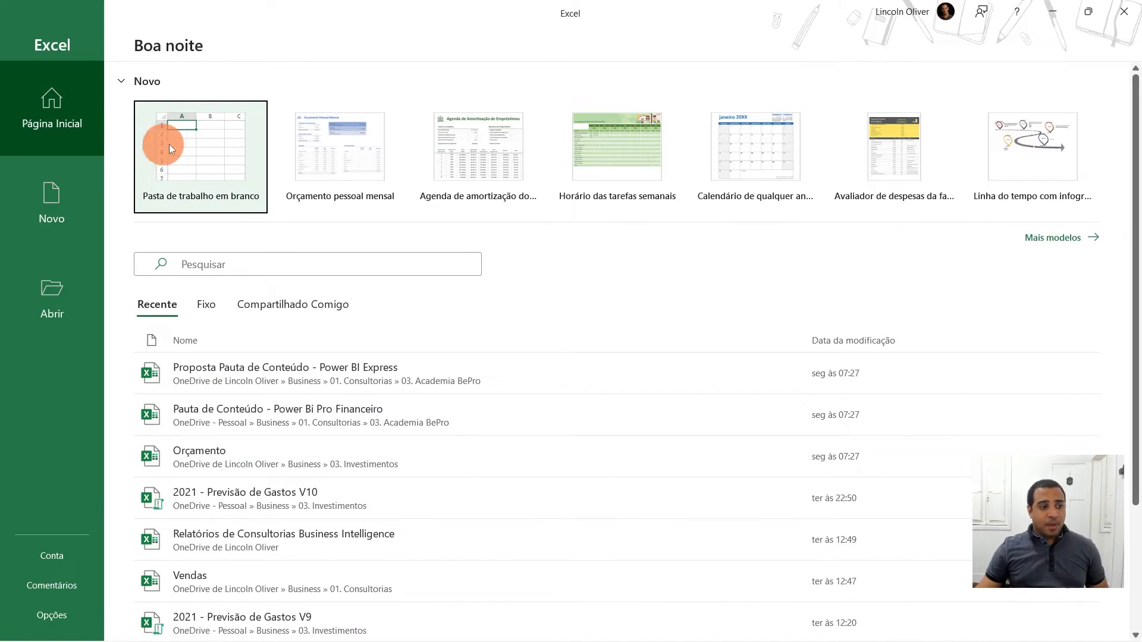
{"action": "left_click", "coordinate": [153, 148]}
{"action": "key", "text": "ctrl+v"}
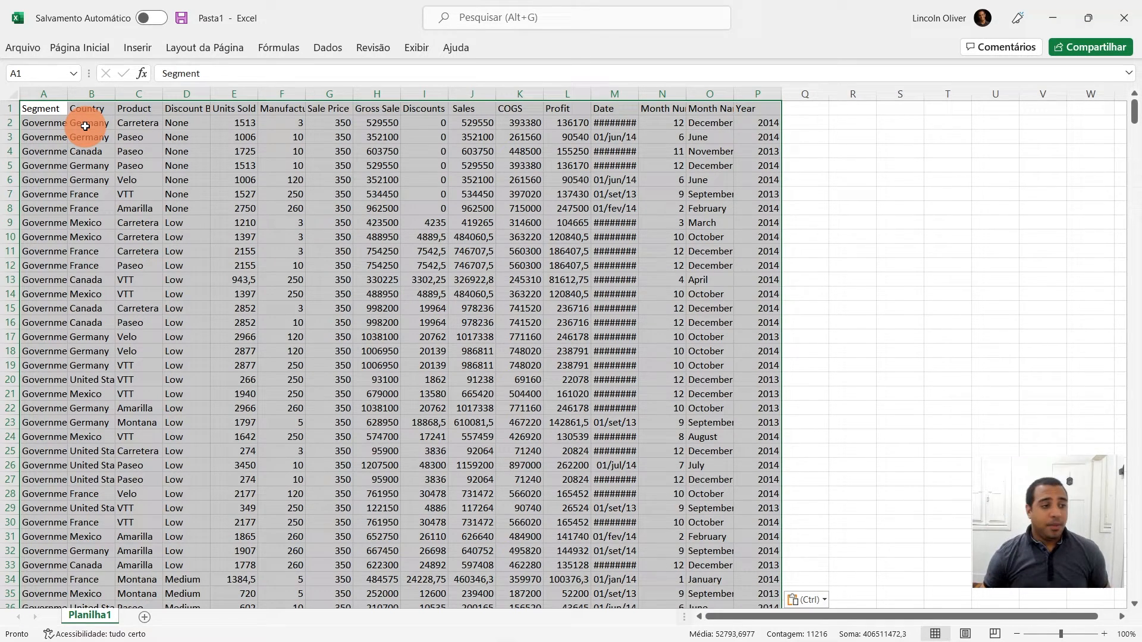
- Save the workbook as Financials in the Downloads folder
{"action": "left_click", "coordinate": [25, 50]}
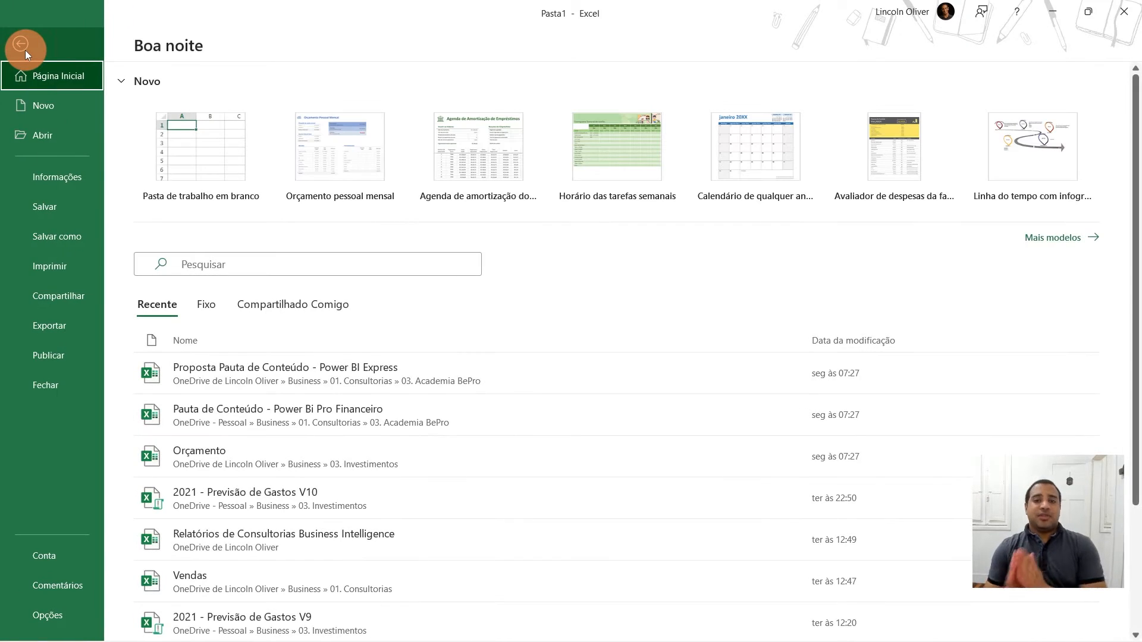
{"action": "left_click", "coordinate": [69, 236]}
{"action": "left_click", "coordinate": [191, 297]}
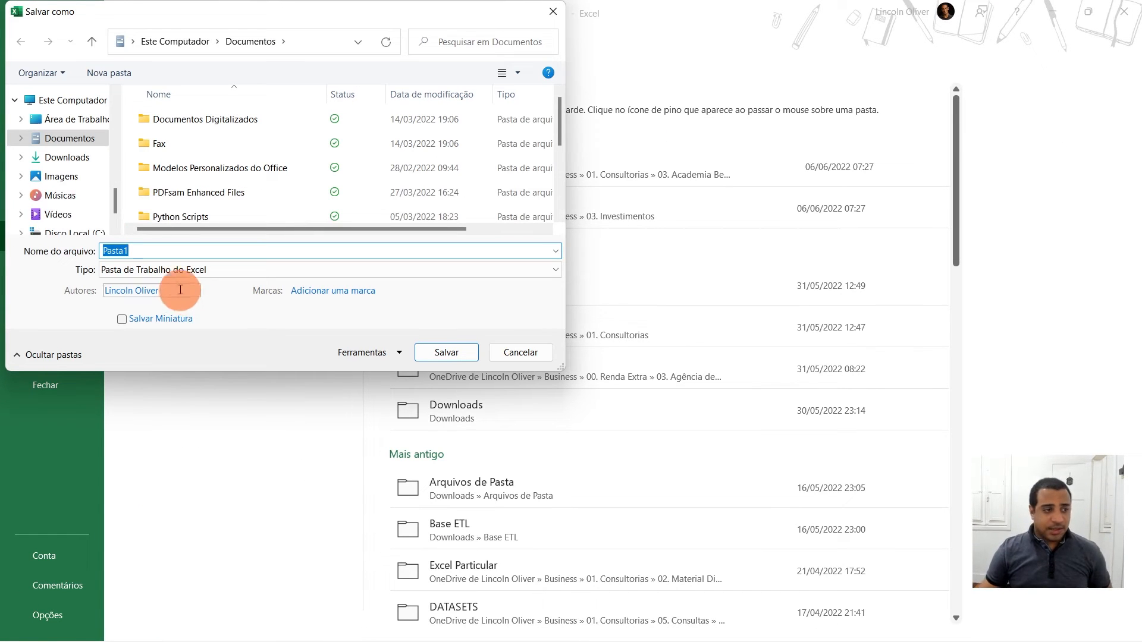
{"action": "left_click", "coordinate": [71, 163]}
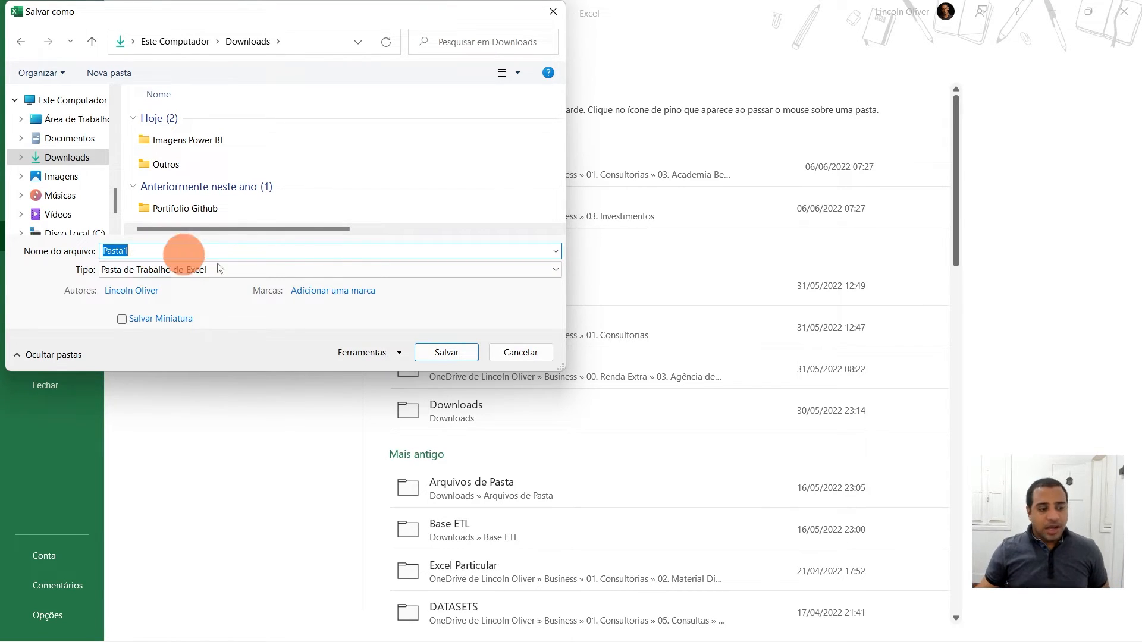
{"action": "type", "text": "Financials"}
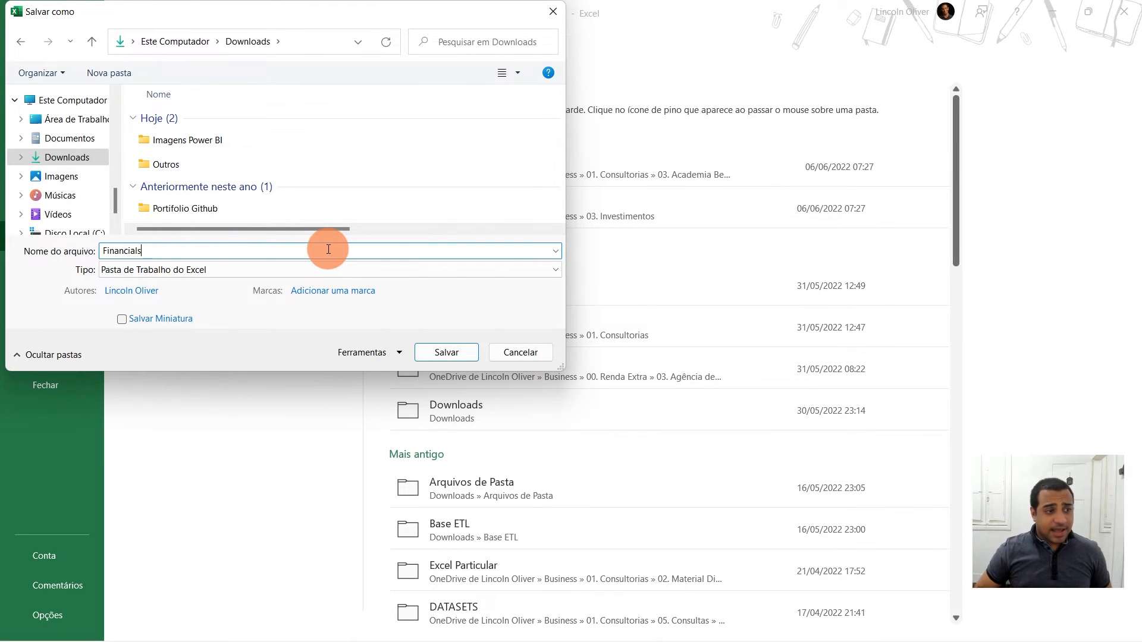
{"action": "key", "text": "Return"}
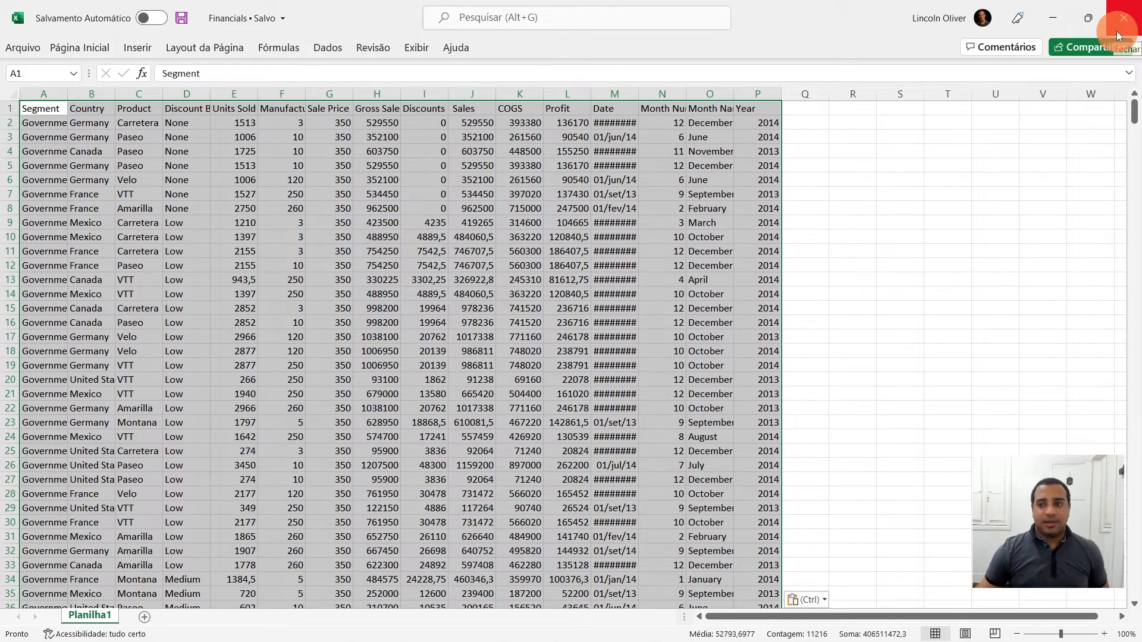
- Close Excel and switch back to Power BI Desktop
{"action": "left_click", "coordinate": [1121, 24]}
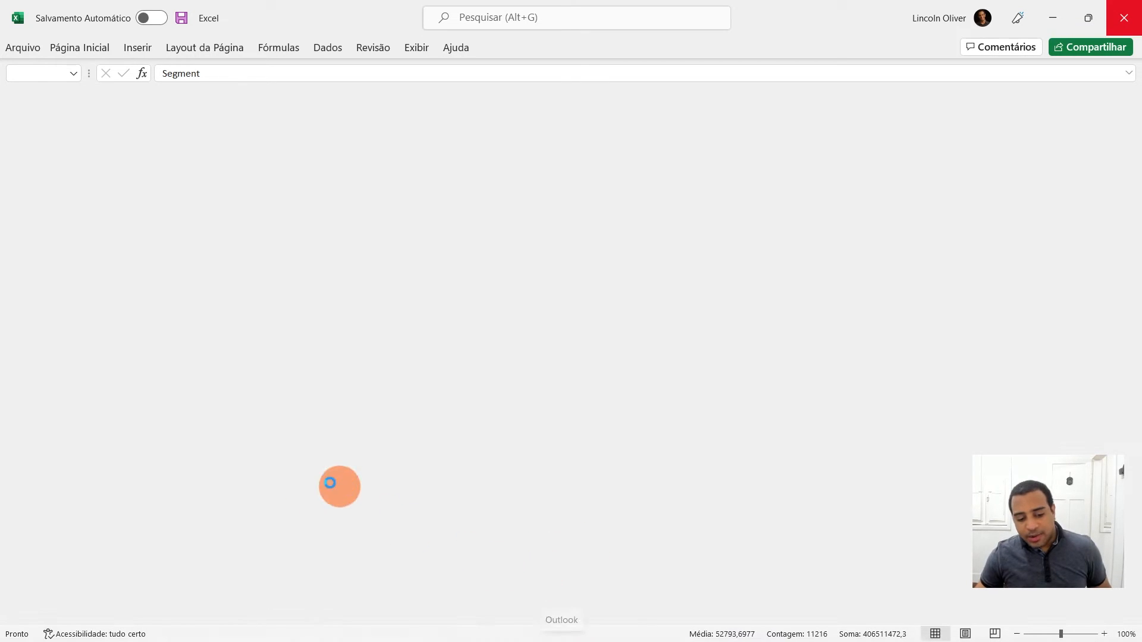
{"action": "left_click", "coordinate": [588, 628]}
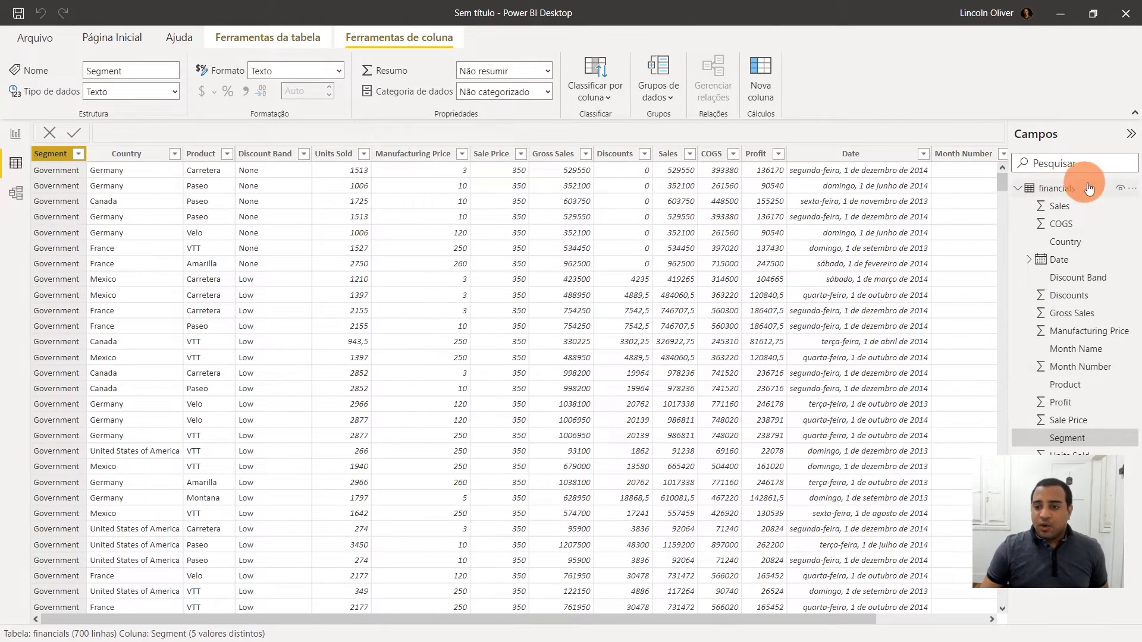
{"action": "left_click", "coordinate": [1132, 194]}
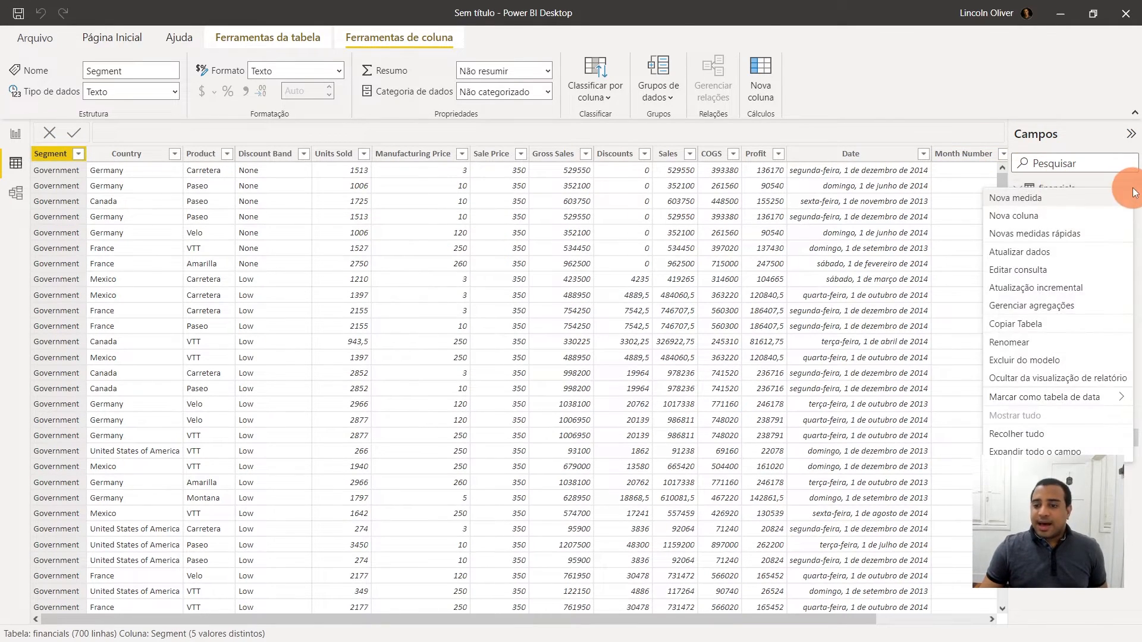
{"action": "left_click", "coordinate": [1062, 365]}
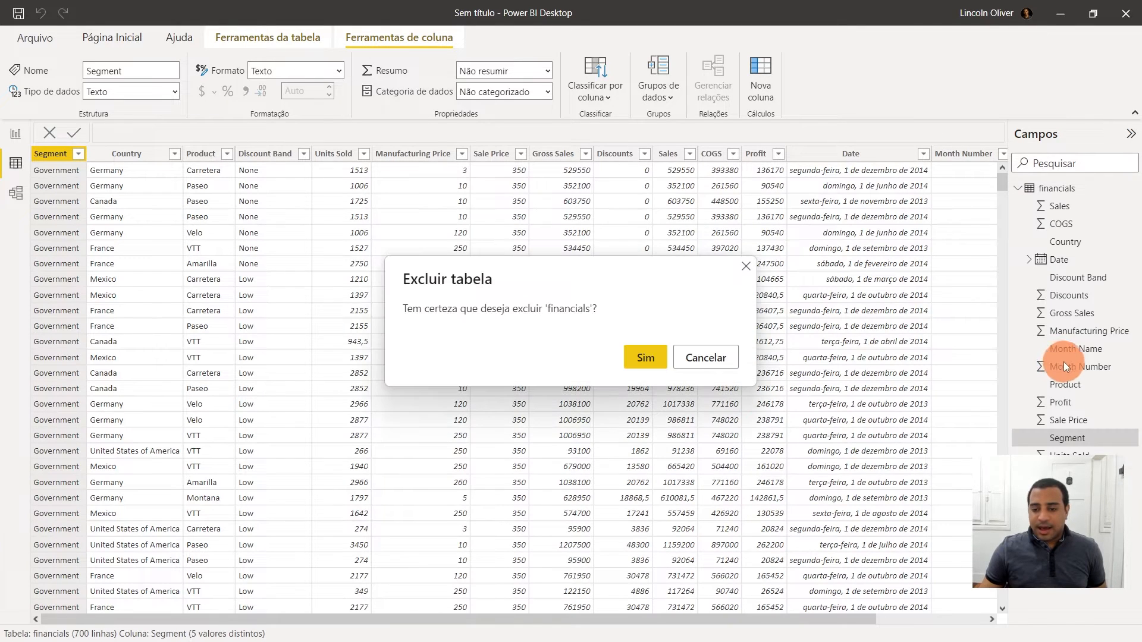
{"action": "left_click", "coordinate": [704, 354]}
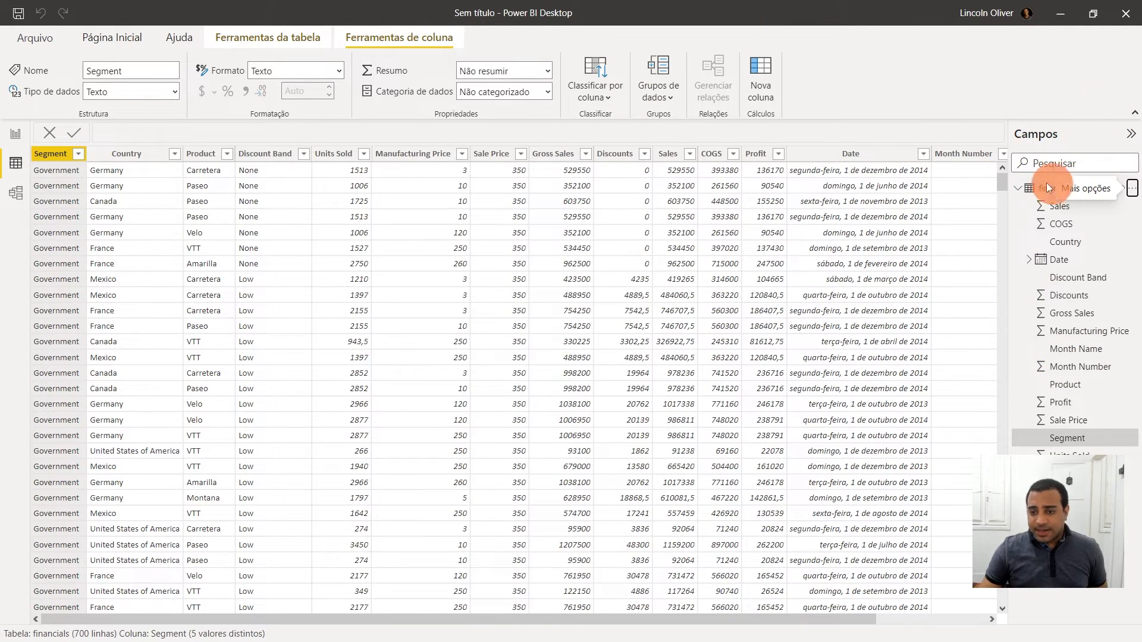
- Delete the financials table from the model
{"action": "left_click", "coordinate": [1133, 196]}
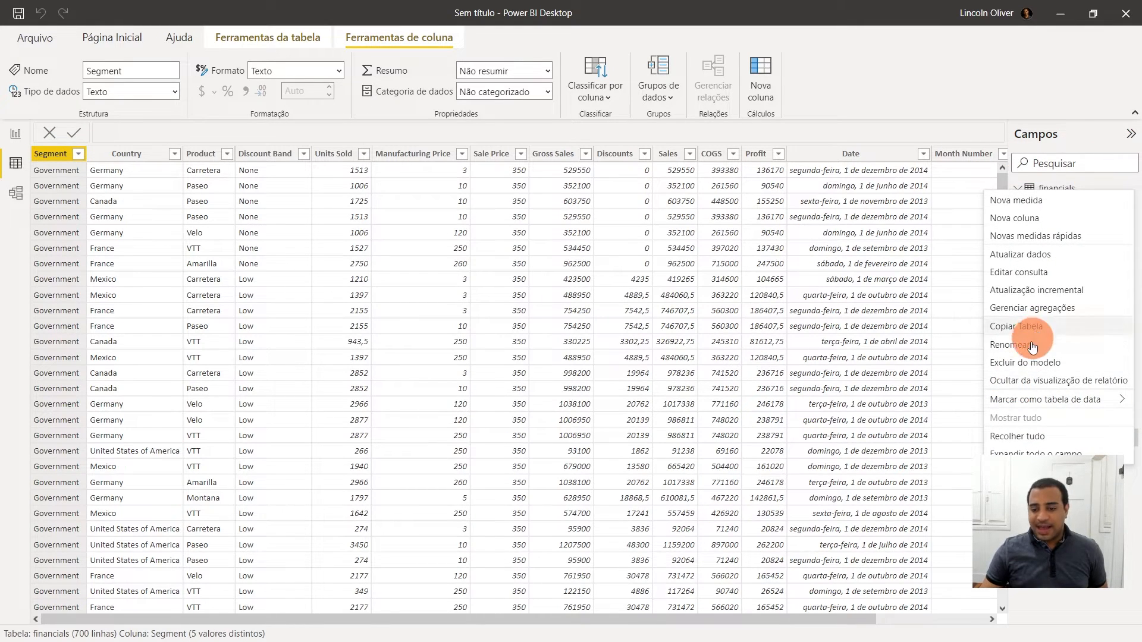
{"action": "left_click", "coordinate": [1029, 363]}
{"action": "left_click", "coordinate": [646, 357]}
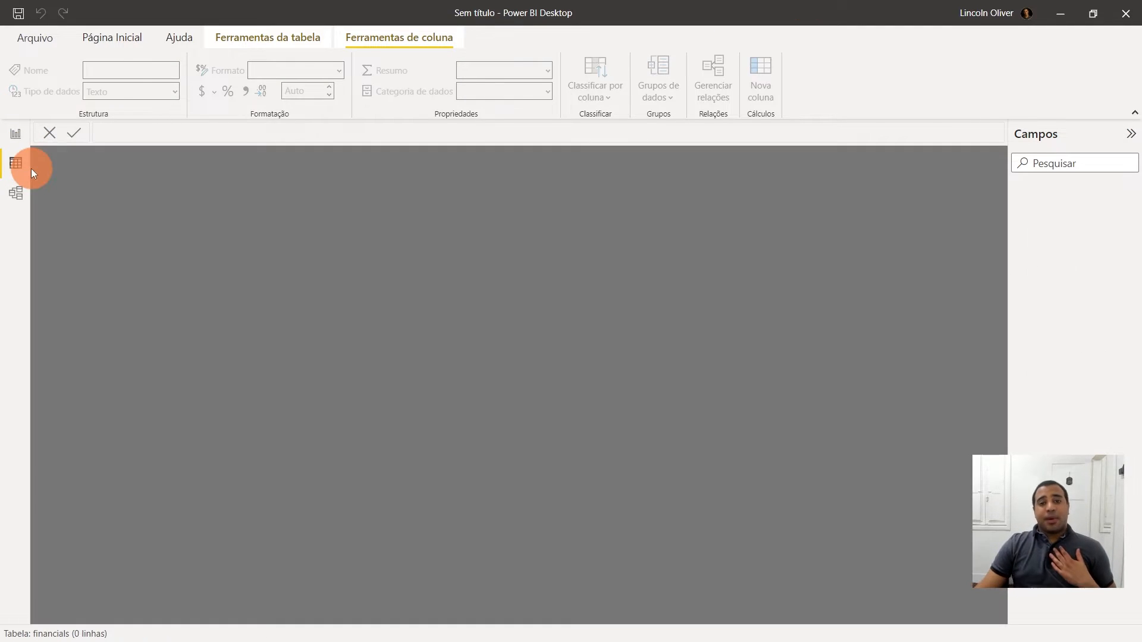
- Import Planilha1 from the Financials.xlsx workbook in Downloads and open it for transformation in Power Query
{"action": "left_click", "coordinate": [27, 133]}
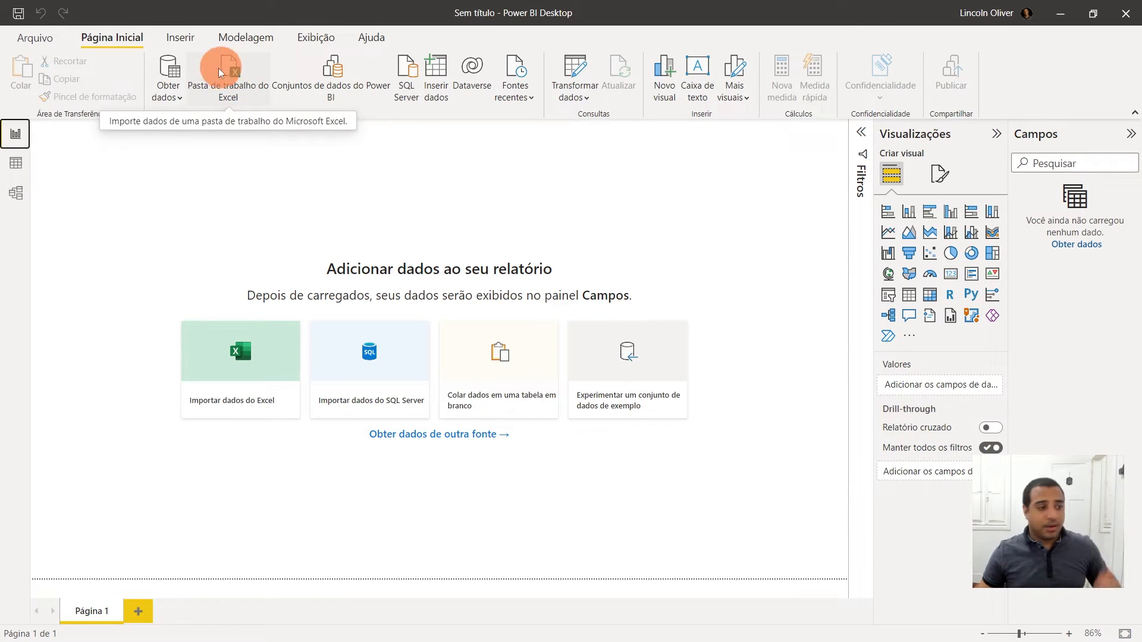
{"action": "left_click", "coordinate": [165, 88]}
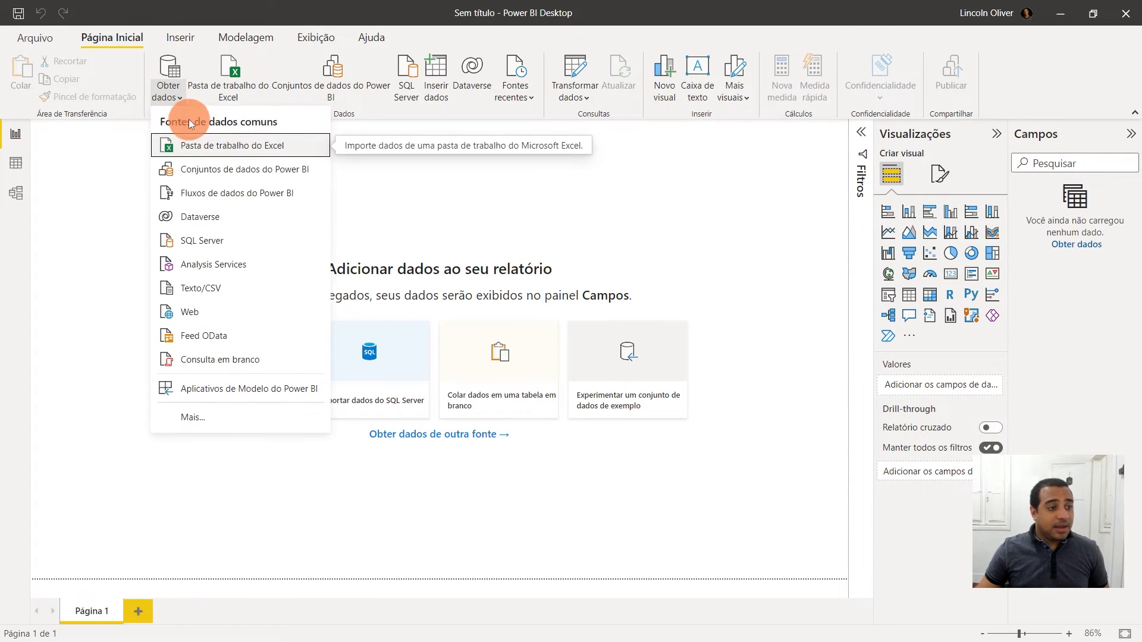
{"action": "left_click", "coordinate": [244, 141]}
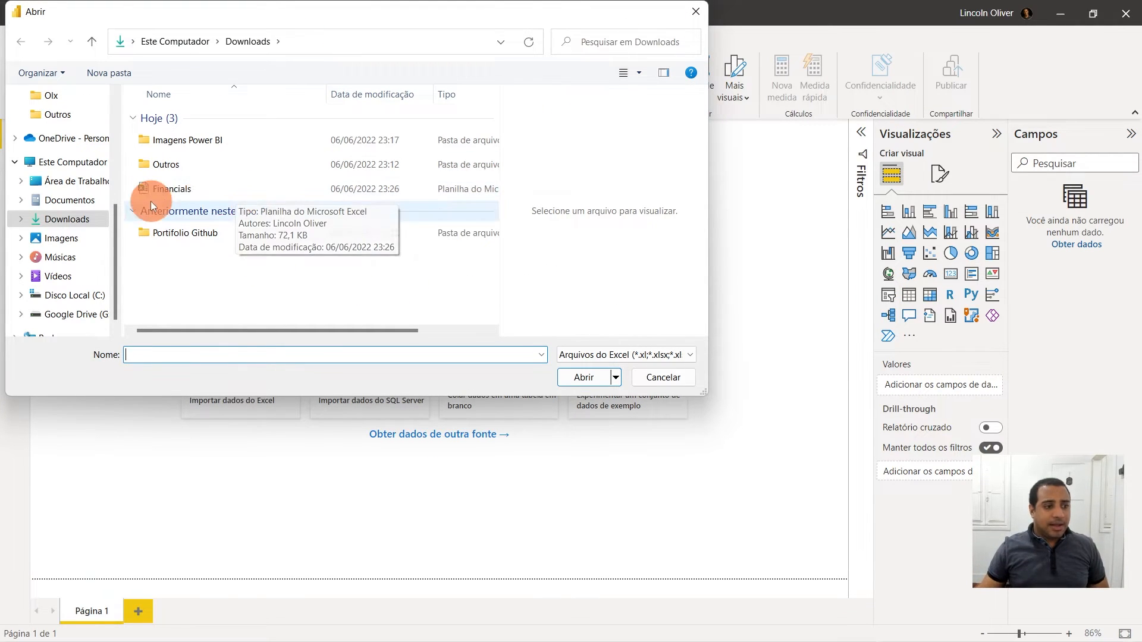
{"action": "double_click", "coordinate": [170, 188]}
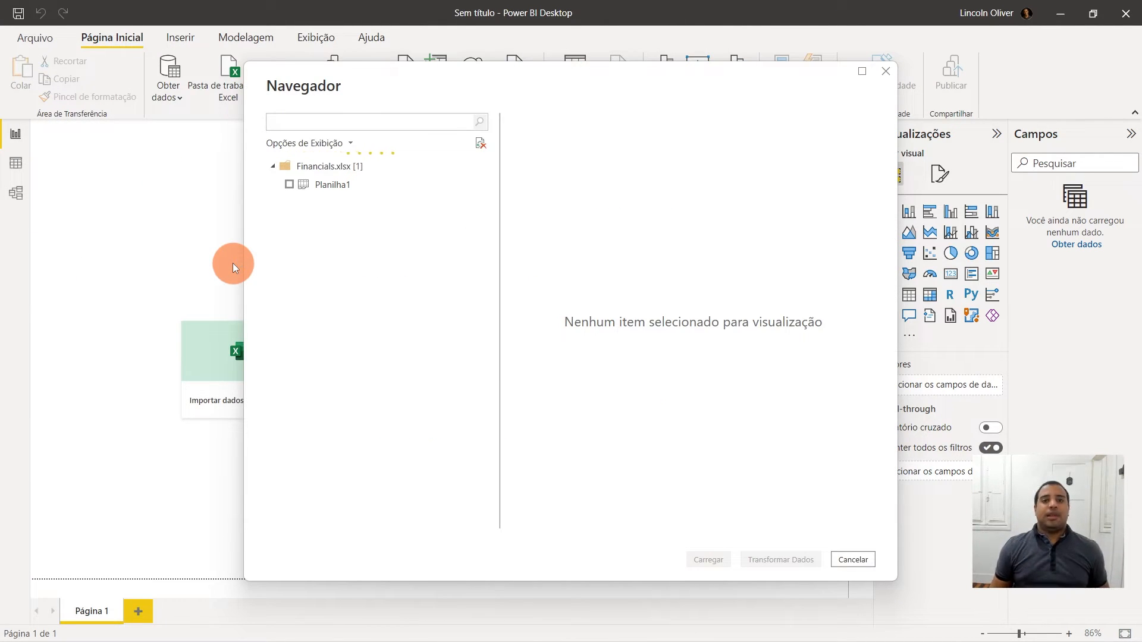
{"action": "left_click", "coordinate": [352, 184]}
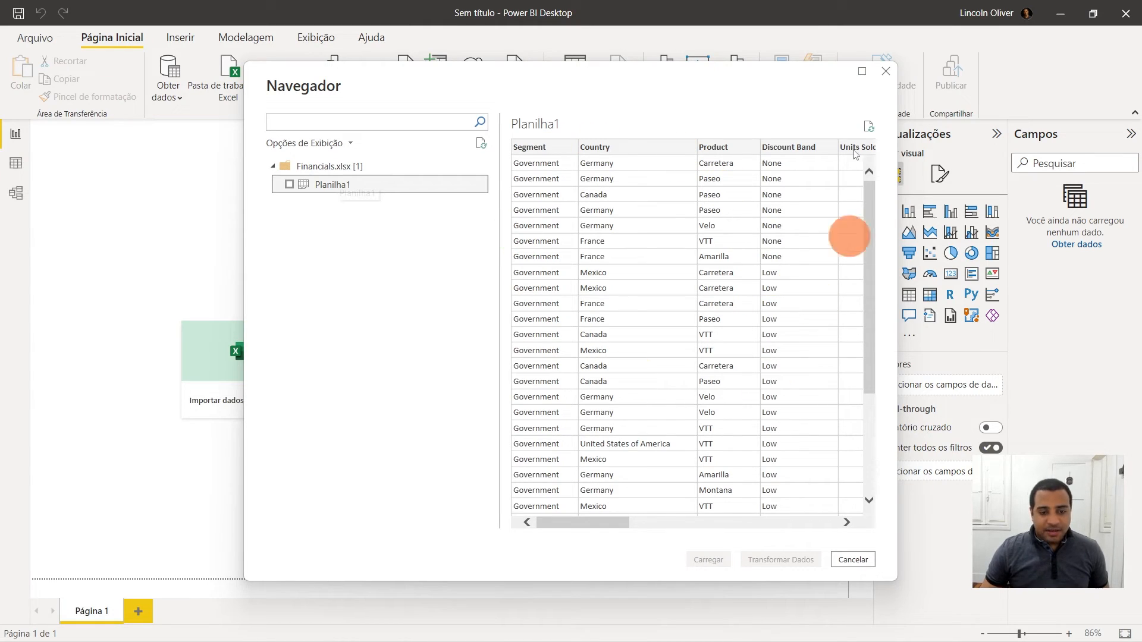
{"action": "mouse_move", "coordinate": [580, 526]}
{"action": "left_mouse_down"}
{"action": "mouse_move", "coordinate": [835, 507]}
{"action": "mouse_move", "coordinate": [791, 519]}
{"action": "mouse_move", "coordinate": [584, 504]}
{"action": "left_mouse_up"}
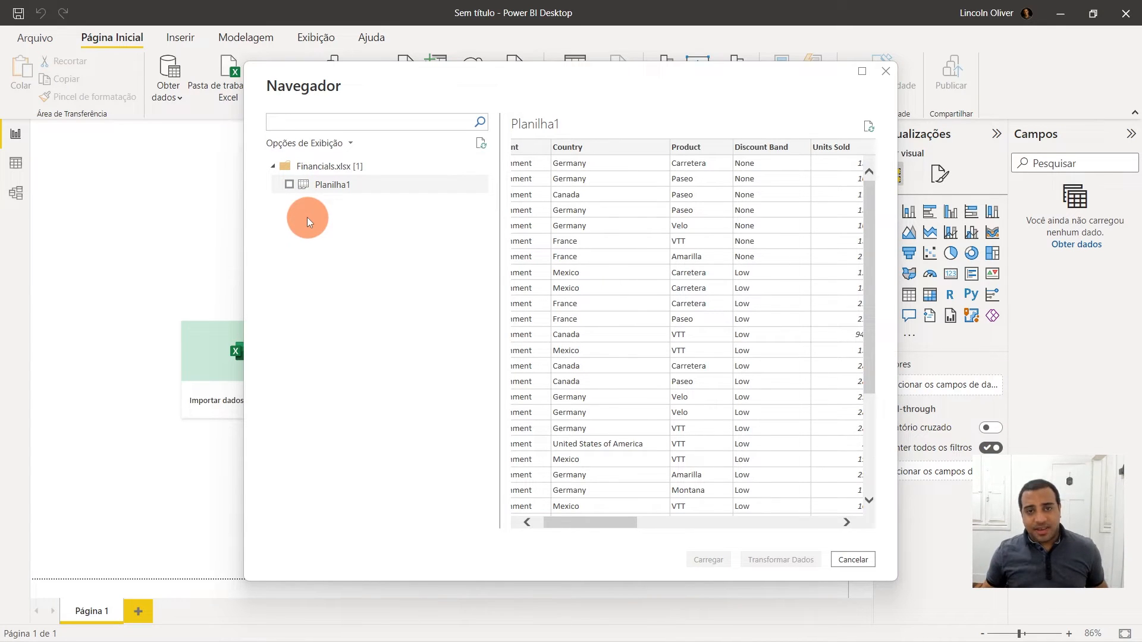
{"action": "left_click", "coordinate": [289, 184]}
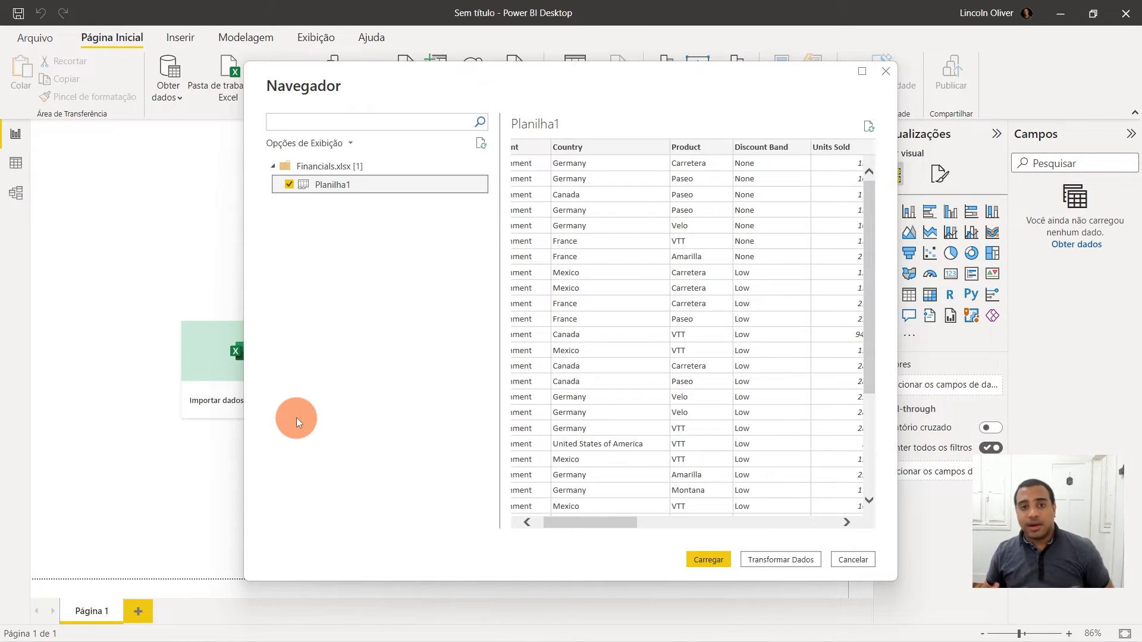
{"action": "left_click", "coordinate": [782, 559]}
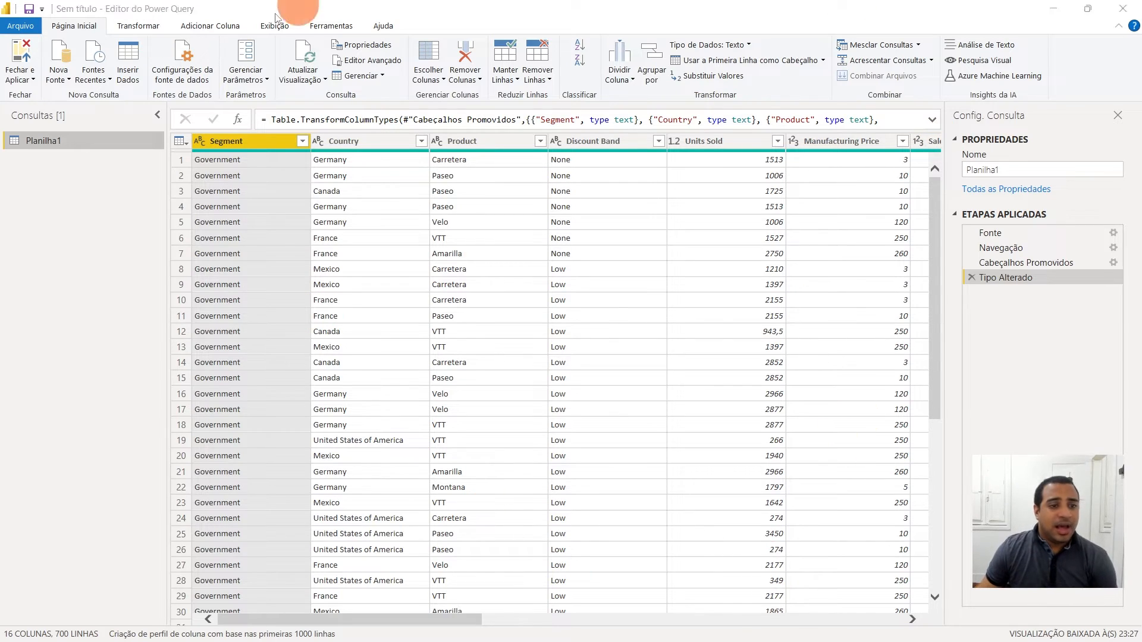
- Remove the Country column, then delete that removal step from the applied steps
{"action": "left_click", "coordinate": [465, 78]}
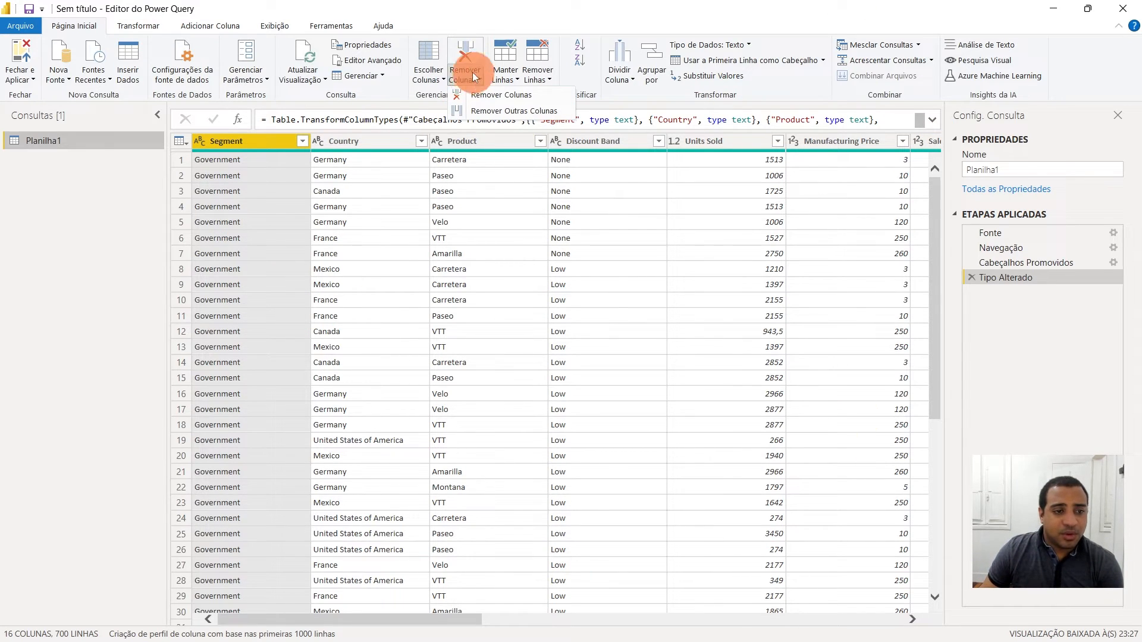
{"action": "left_click", "coordinate": [376, 147]}
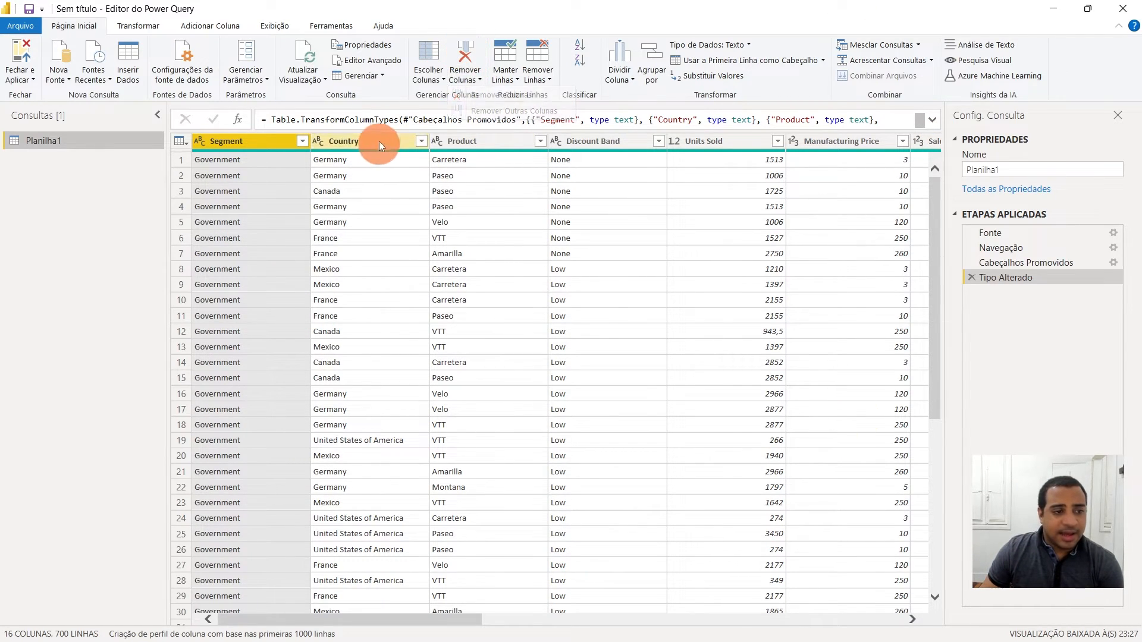
{"action": "left_click", "coordinate": [375, 141]}
{"action": "left_click", "coordinate": [474, 50]}
{"action": "mouse_move", "coordinate": [513, 153]}
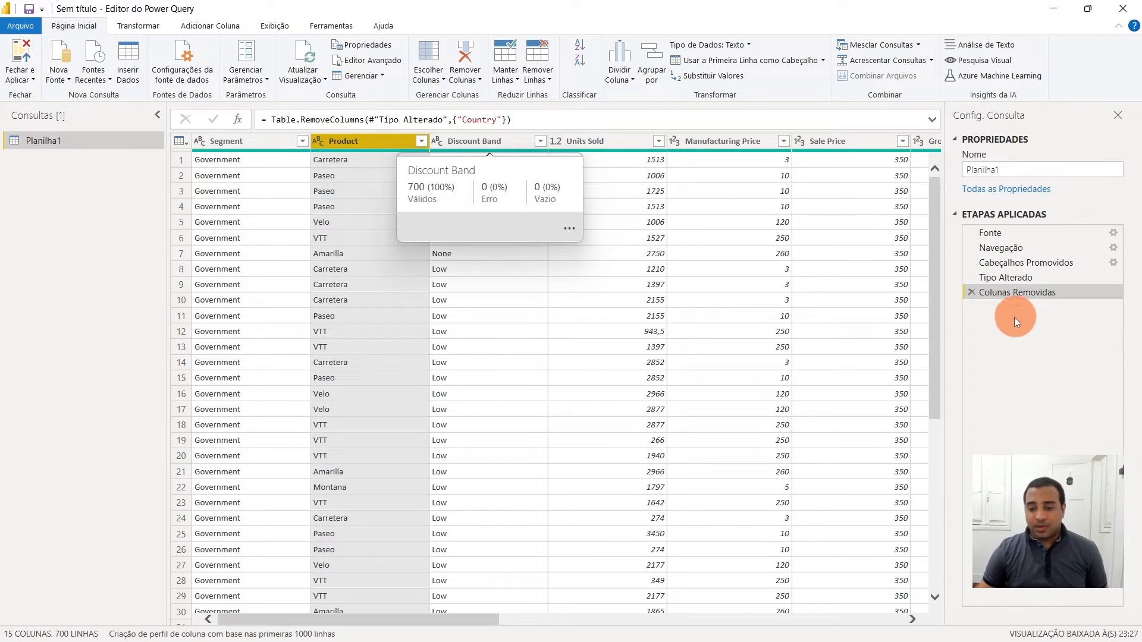
{"action": "left_click", "coordinate": [974, 293]}
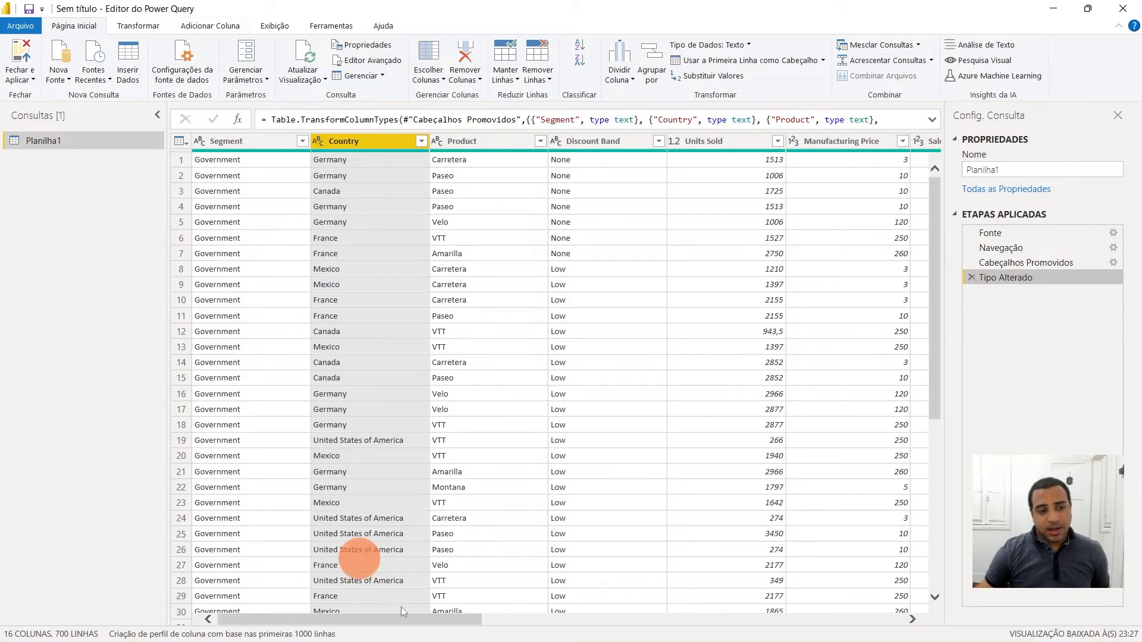
- Inspect individual cell values and the row removal options
{"action": "left_click", "coordinate": [233, 163]}
{"action": "left_click", "coordinate": [287, 224]}
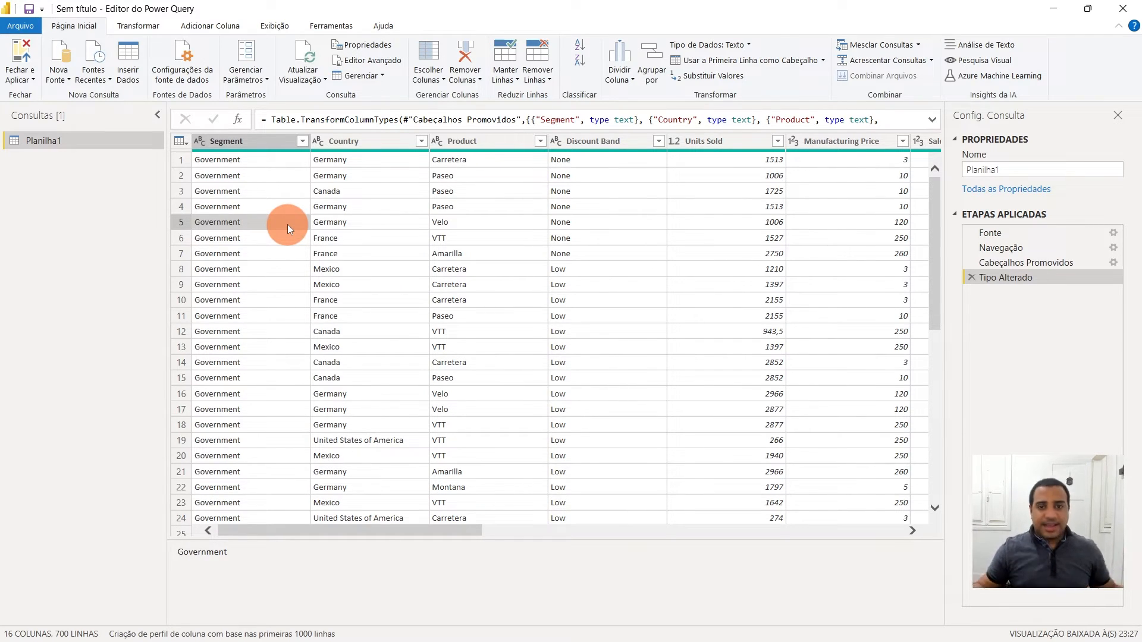
{"action": "left_click", "coordinate": [761, 377]}
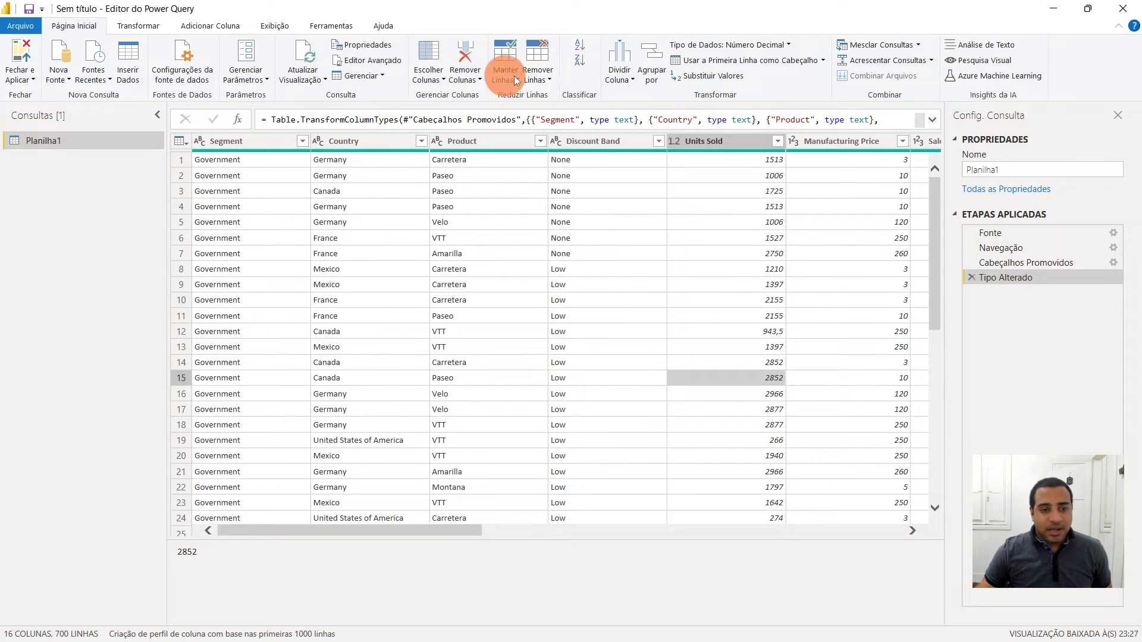
{"action": "left_click", "coordinate": [536, 76]}
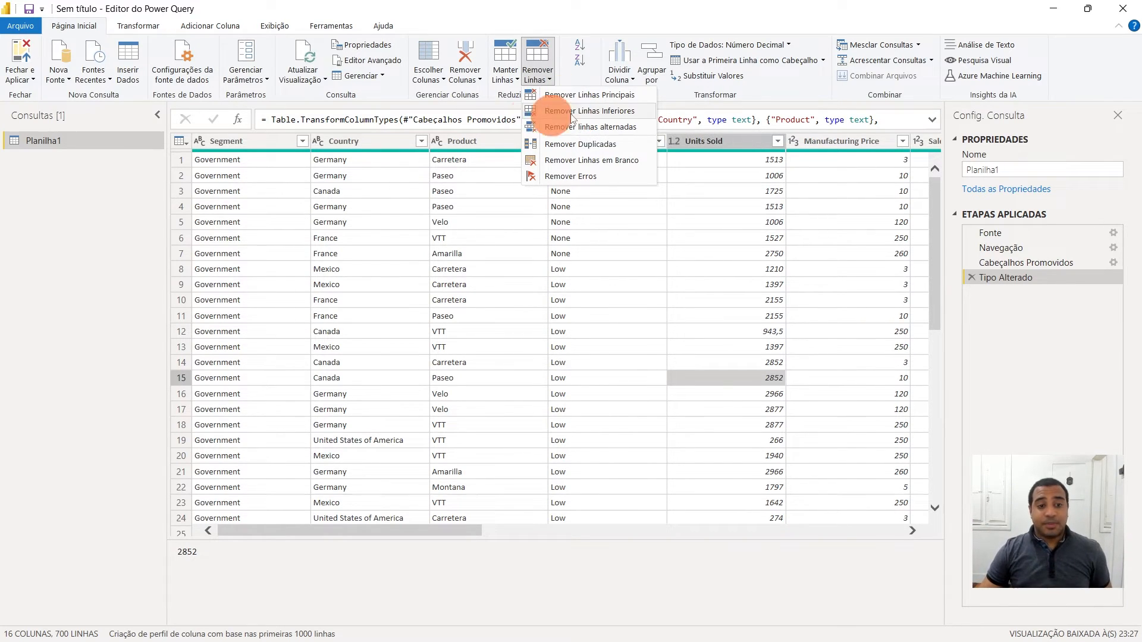
{"action": "left_click", "coordinate": [330, 192]}
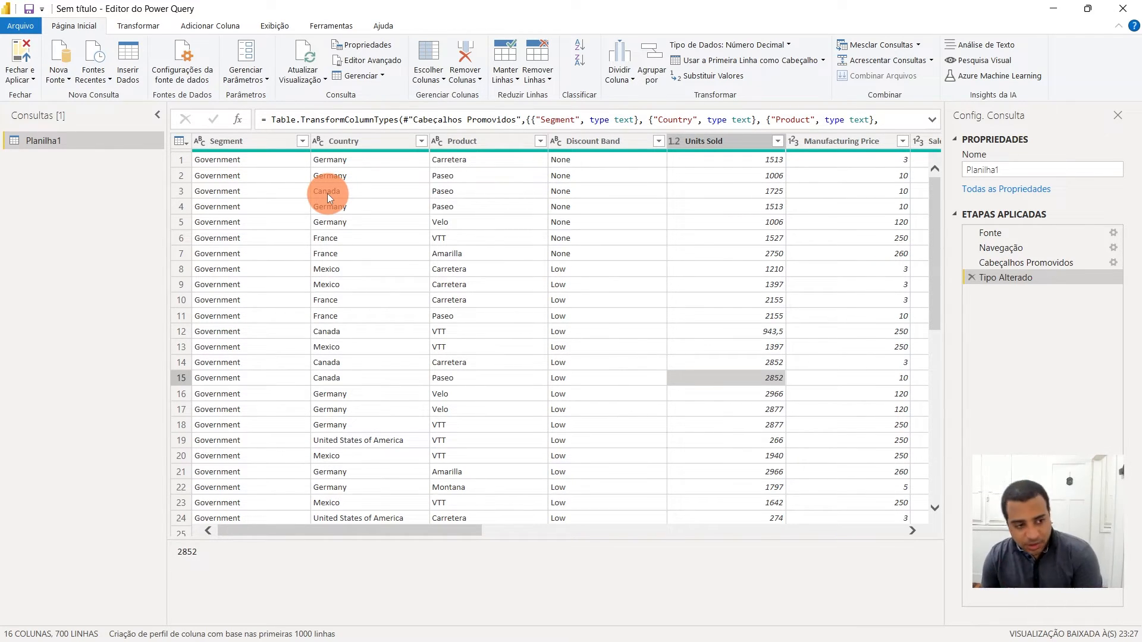
- Review the data type of each column across the table, from Segment through Year
{"action": "left_click", "coordinate": [201, 140]}
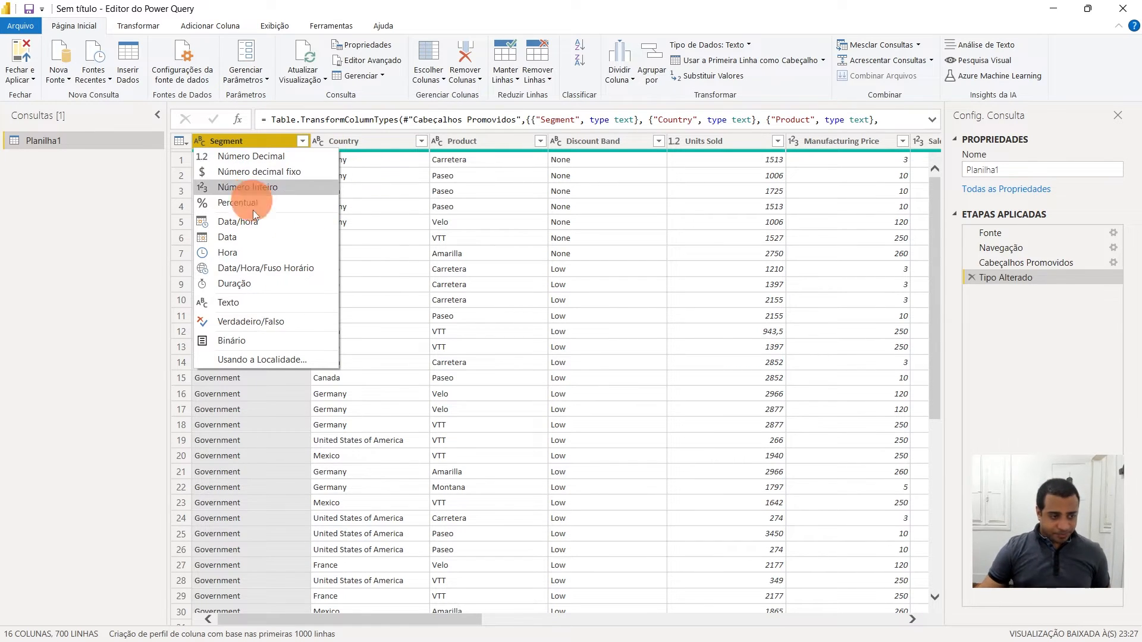
{"action": "left_click", "coordinate": [493, 193]}
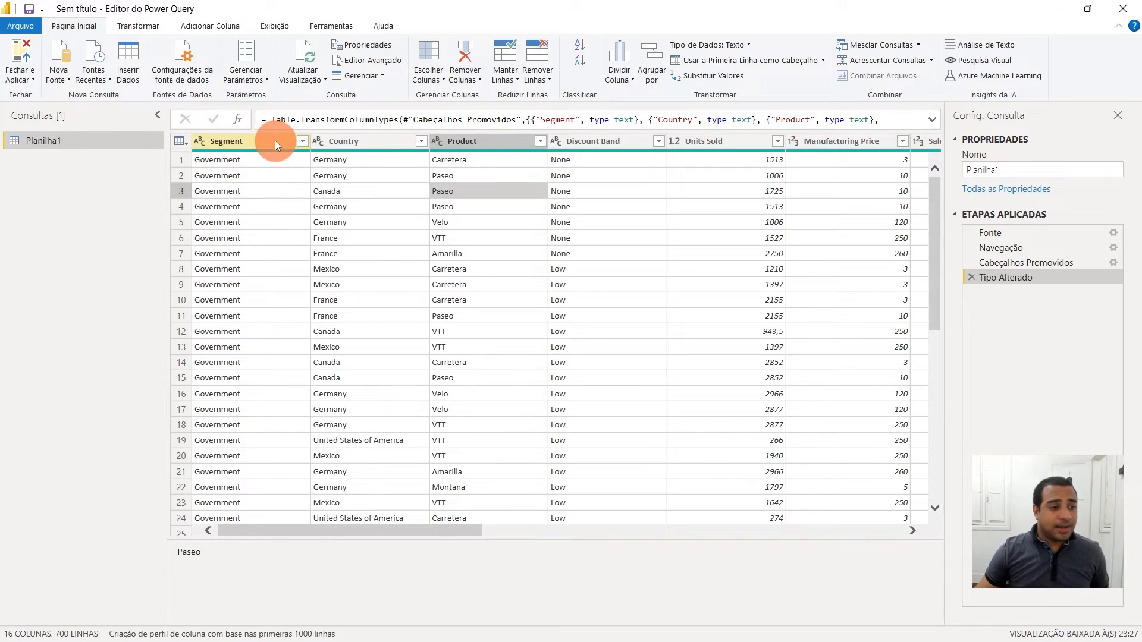
{"action": "left_click", "coordinate": [241, 141]}
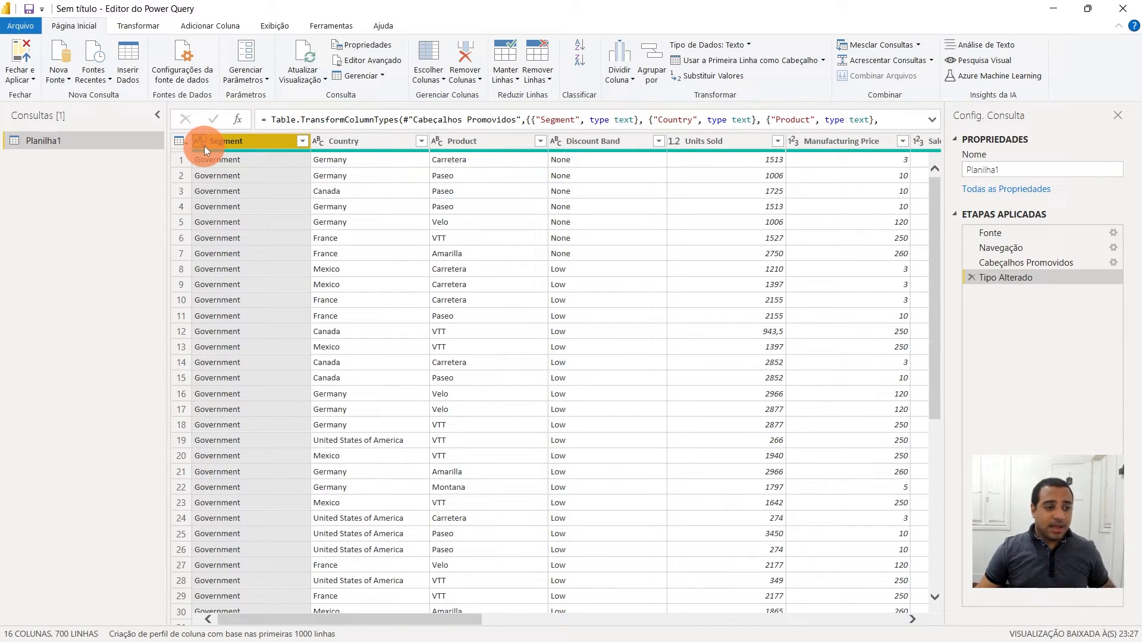
{"action": "left_click", "coordinate": [351, 143]}
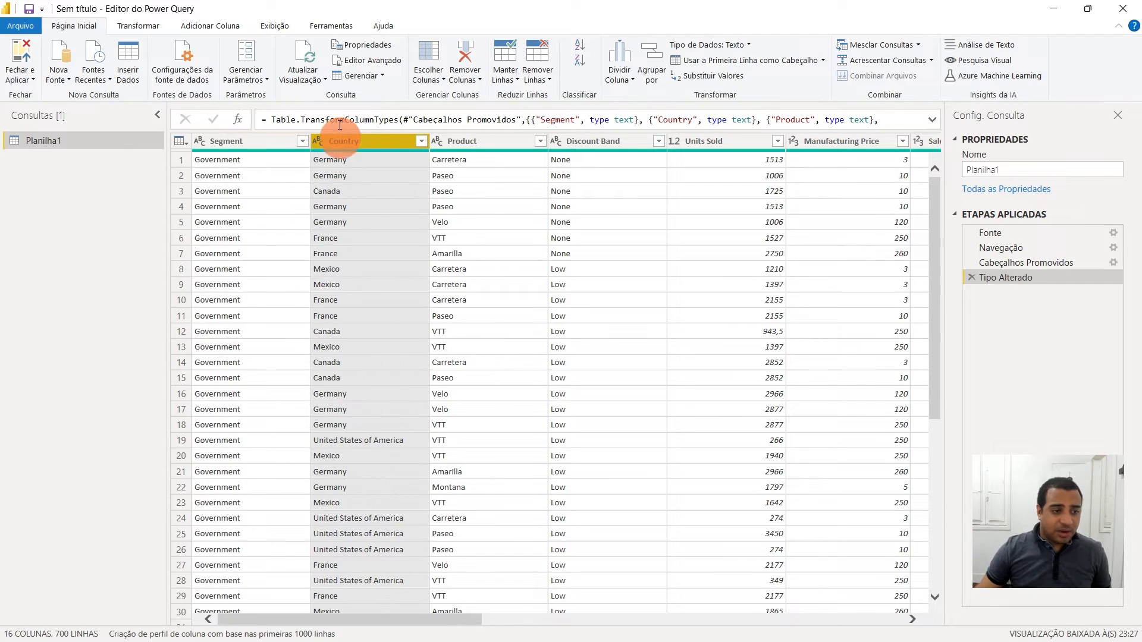
{"action": "left_click", "coordinate": [499, 140]}
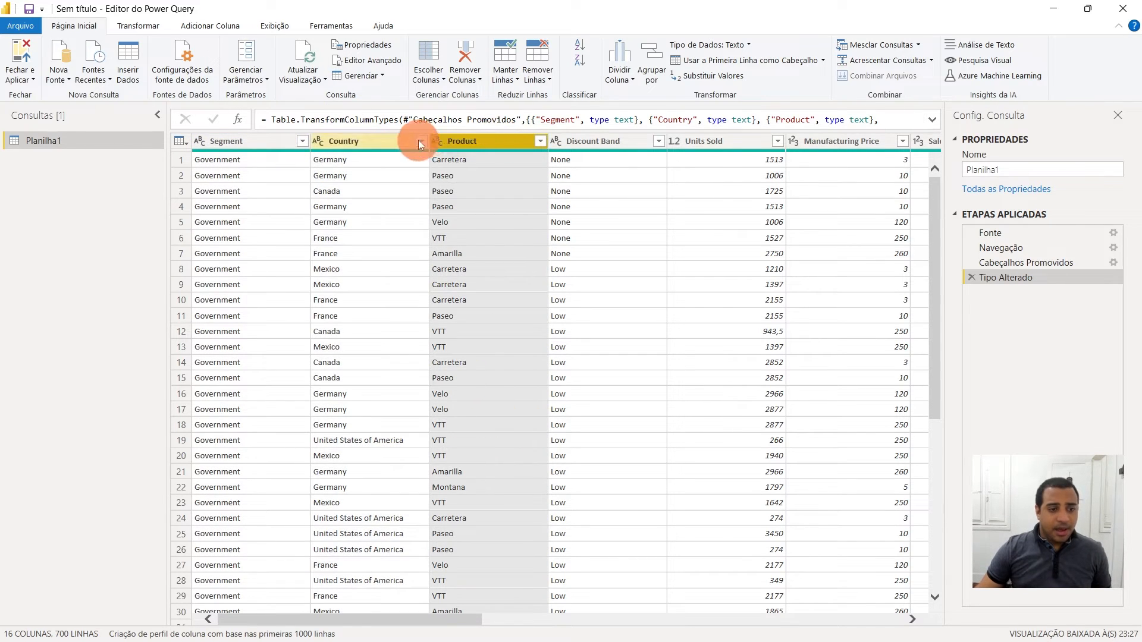
{"action": "left_click", "coordinate": [614, 139]}
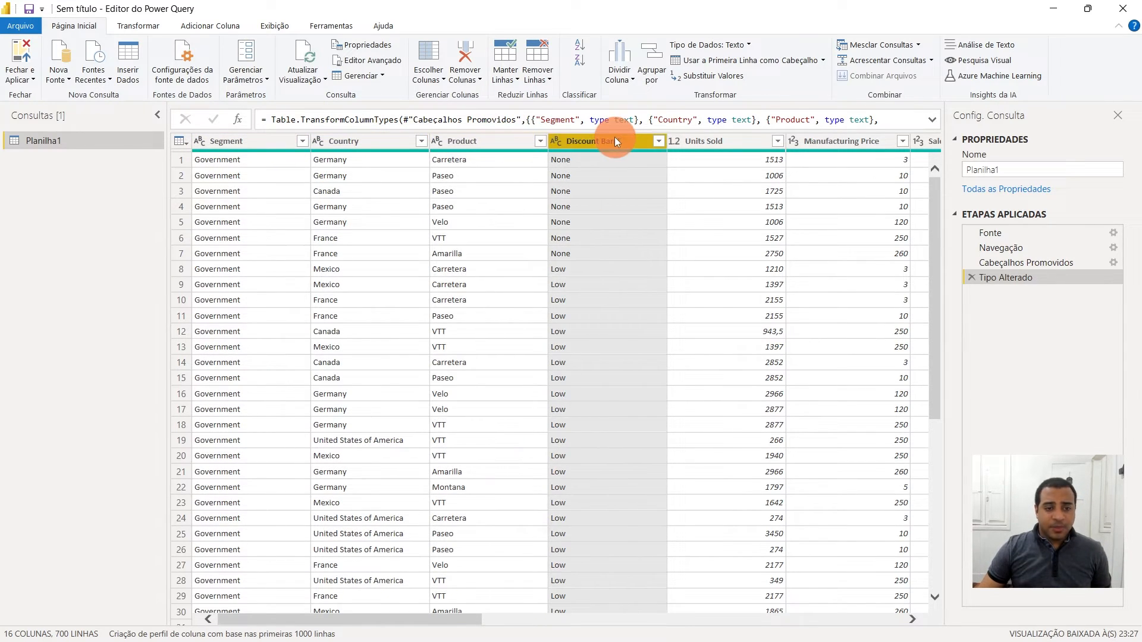
{"action": "left_click_drag", "start_coordinate": [459, 618], "coordinate": [505, 615]}
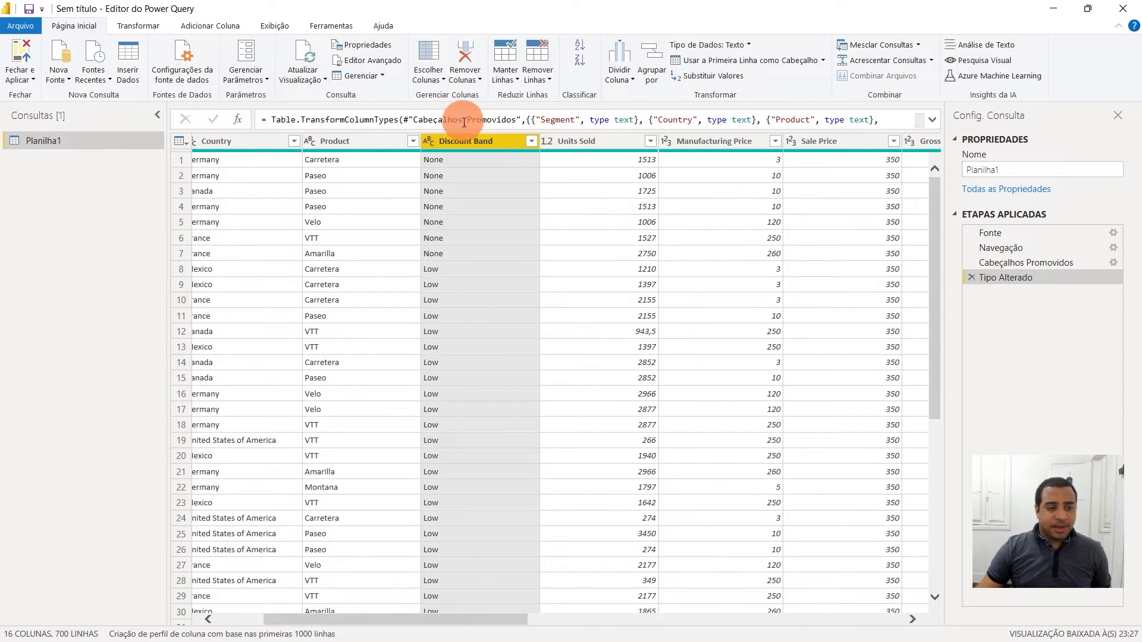
{"action": "left_click", "coordinate": [605, 140]}
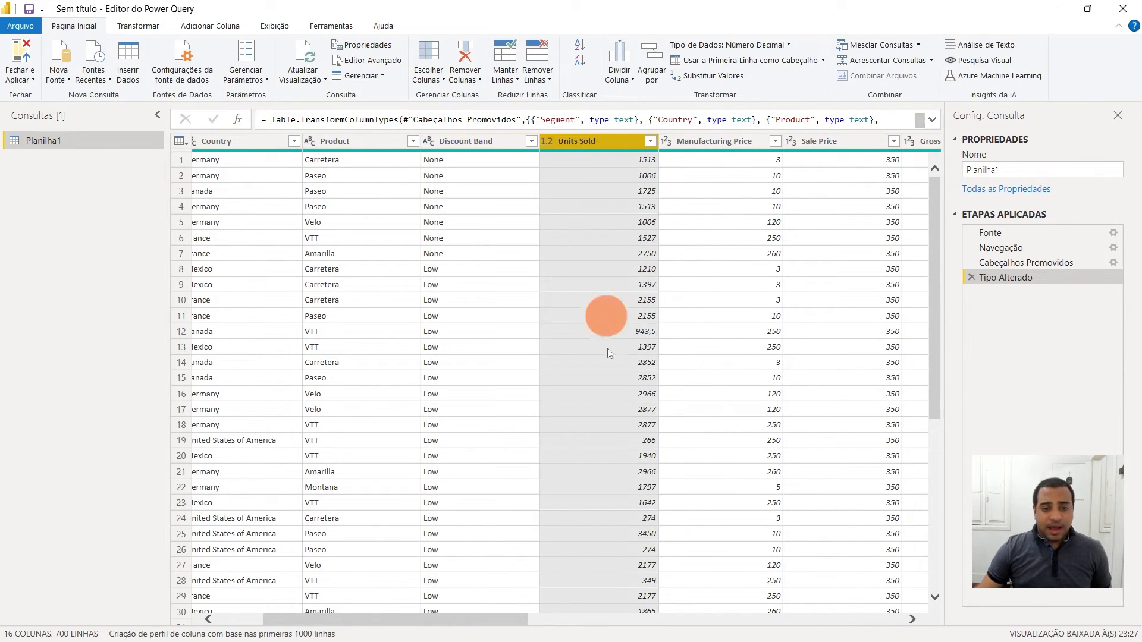
{"action": "left_click", "coordinate": [548, 142]}
{"action": "left_click", "coordinate": [527, 177]}
{"action": "left_click", "coordinate": [698, 142]}
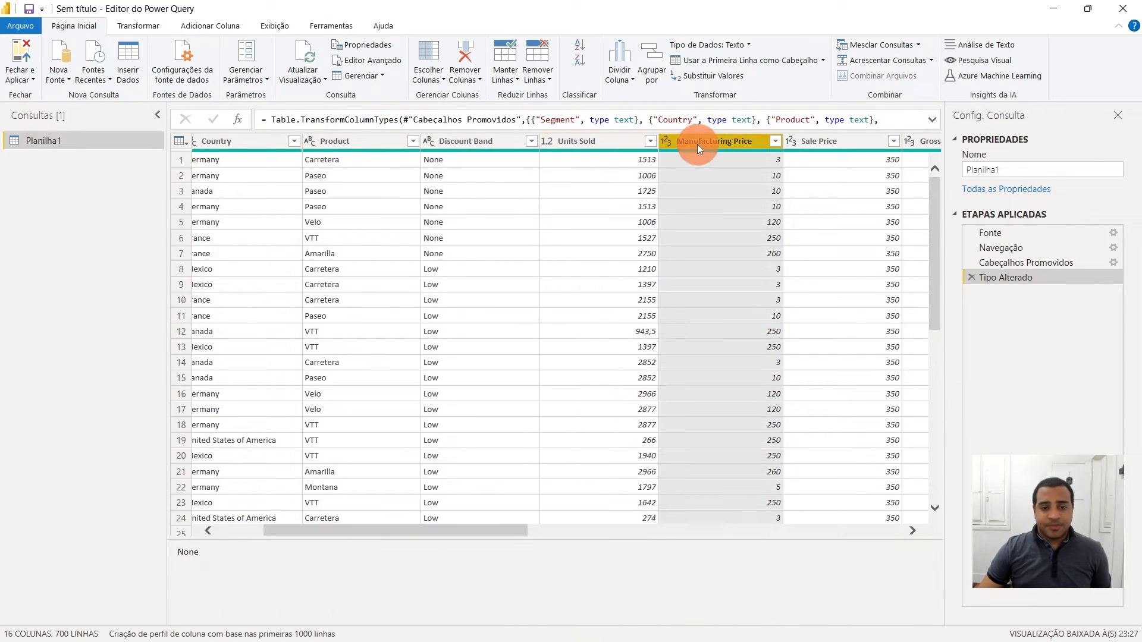
{"action": "left_click_drag", "start_coordinate": [478, 623], "coordinate": [561, 622]}
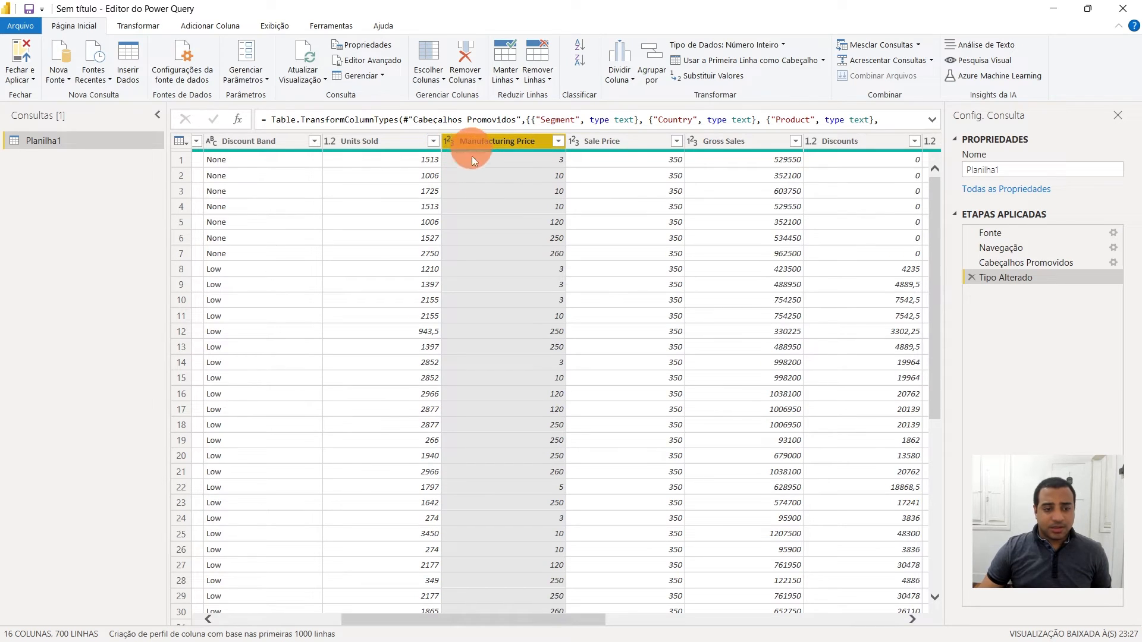
{"action": "left_click", "coordinate": [624, 141]}
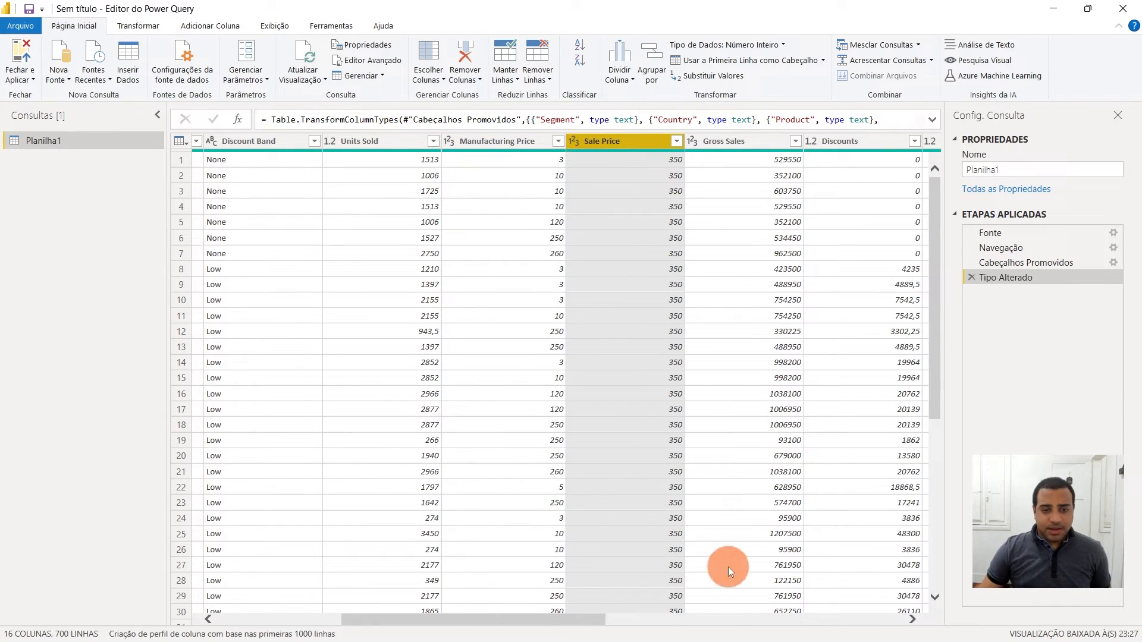
{"action": "left_click", "coordinate": [600, 535]}
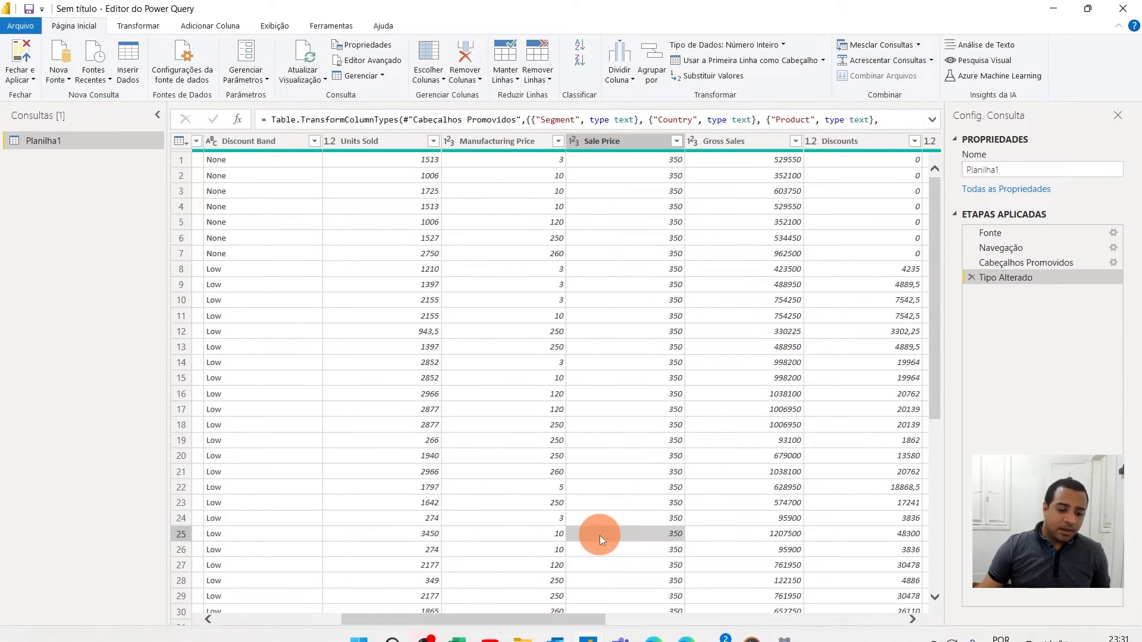
{"action": "left_click_drag", "start_coordinate": [565, 531], "coordinate": [662, 530]}
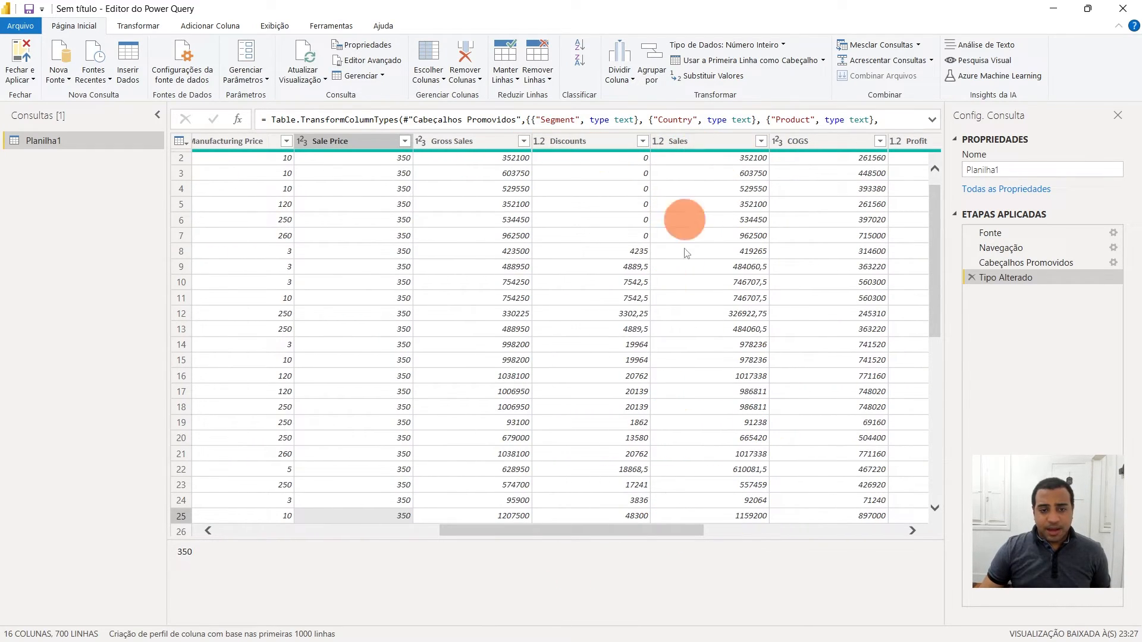
{"action": "left_click_drag", "start_coordinate": [687, 530], "coordinate": [774, 530]}
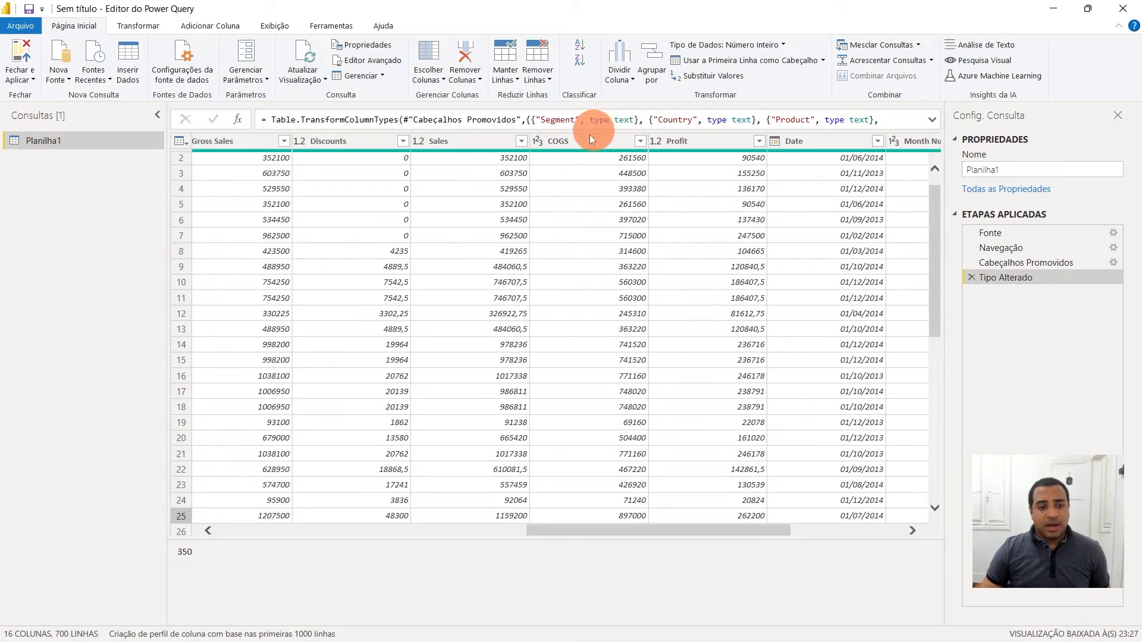
{"action": "left_click_drag", "start_coordinate": [789, 530], "coordinate": [859, 530]}
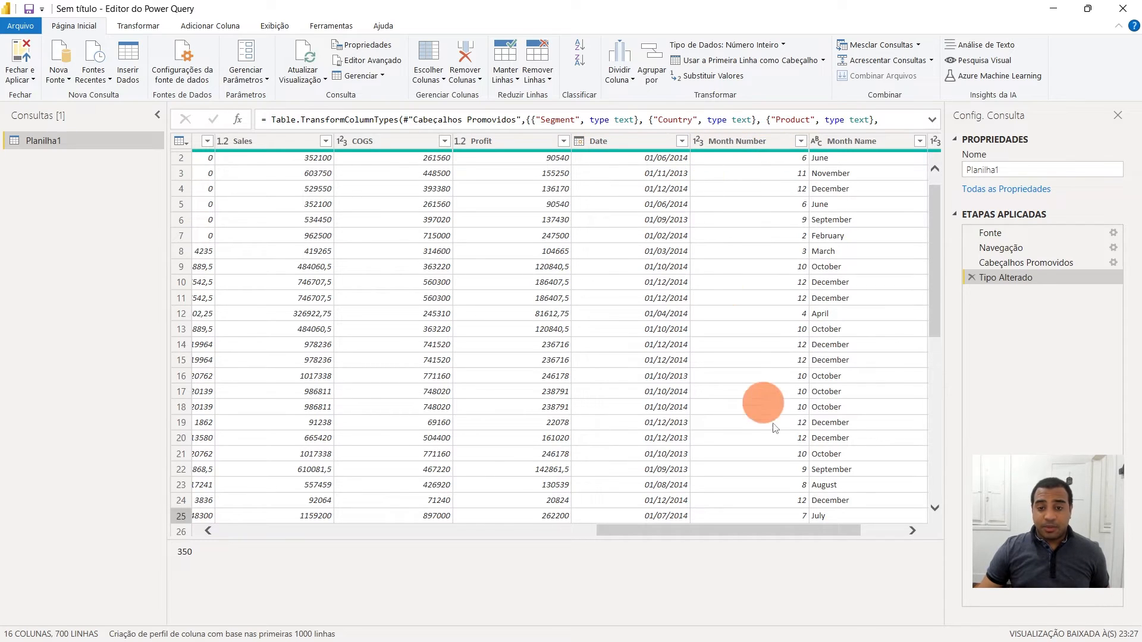
{"action": "left_click", "coordinate": [842, 527]}
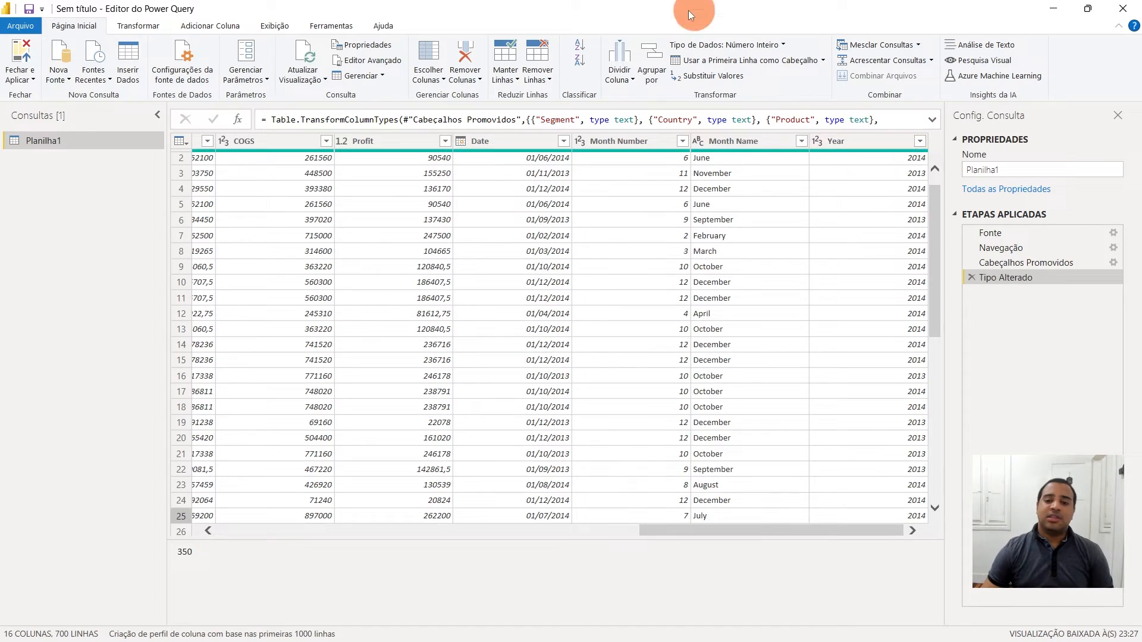
- Change the Year column's type to Text and then back to Whole Number, replacing the current conversion each time
{"action": "left_click", "coordinate": [823, 144]}
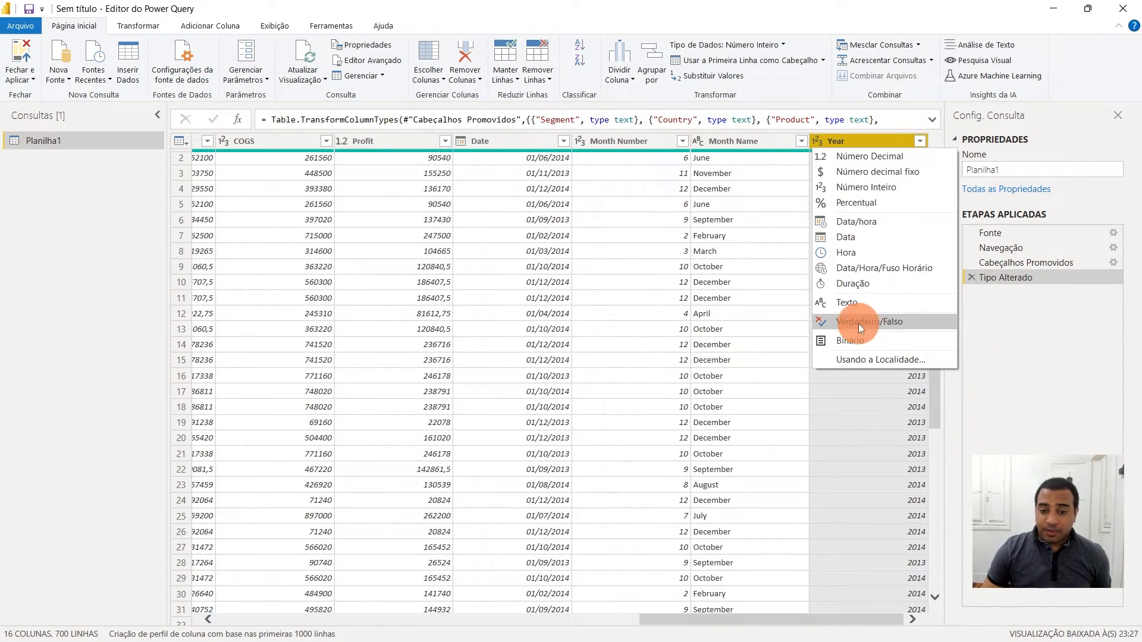
{"action": "left_click", "coordinate": [855, 303]}
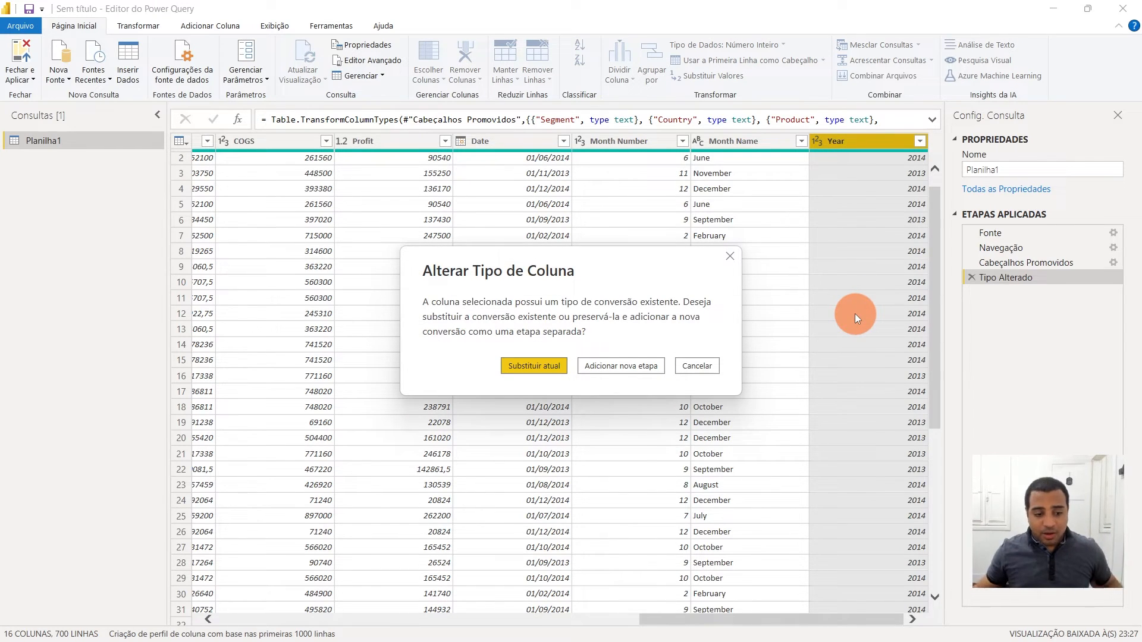
{"action": "left_click", "coordinate": [534, 365]}
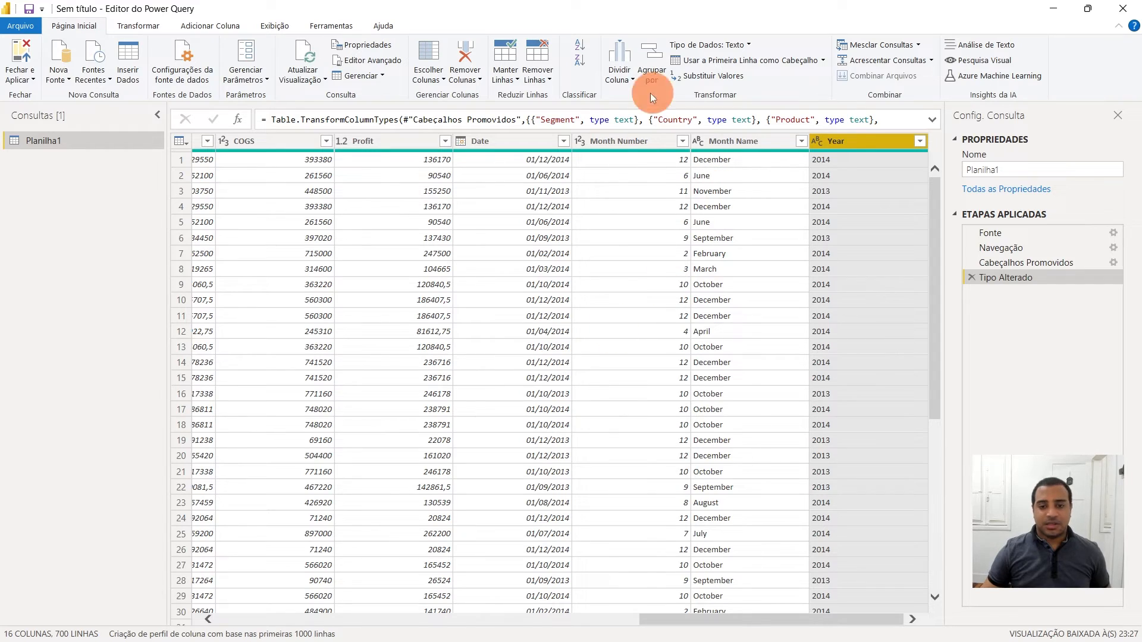
{"action": "left_click", "coordinate": [815, 145]}
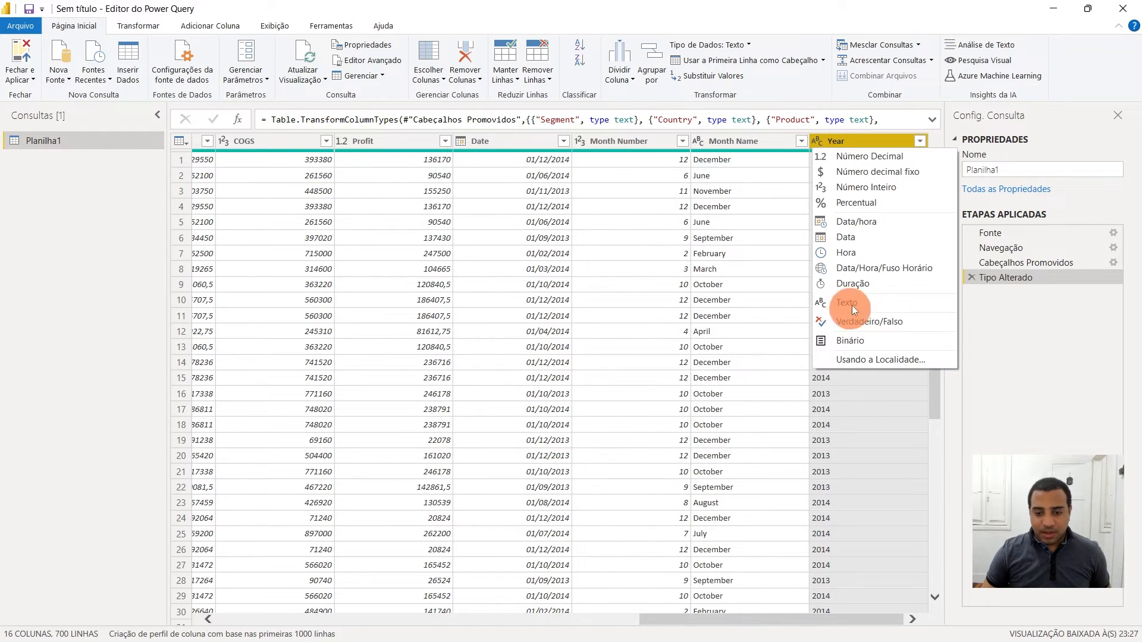
{"action": "left_click", "coordinate": [861, 187]}
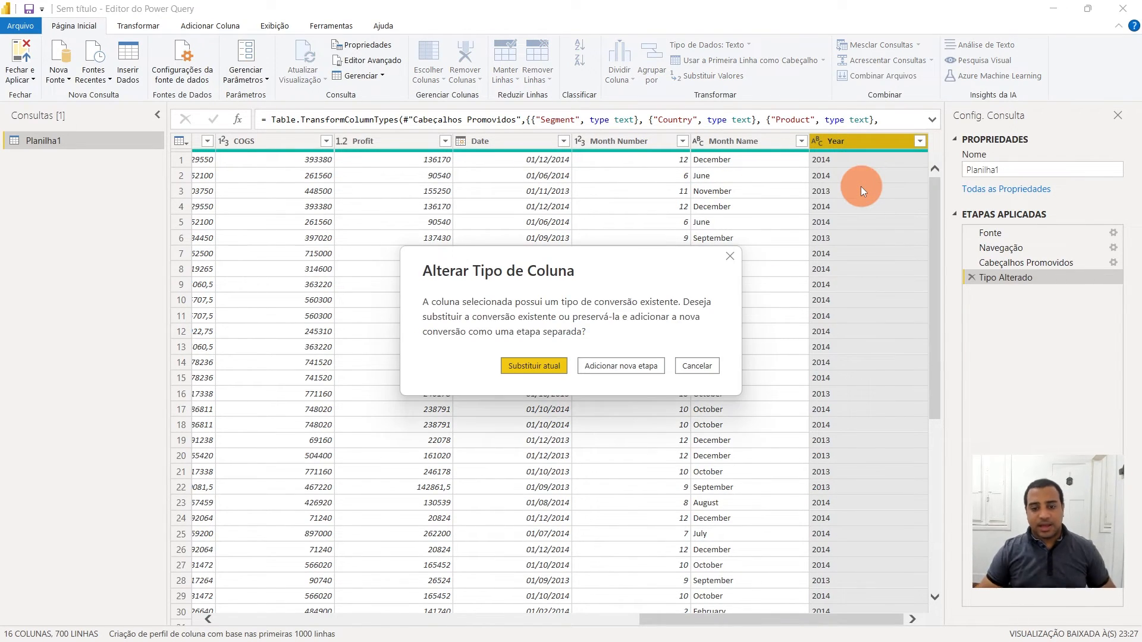
{"action": "left_click", "coordinate": [512, 367]}
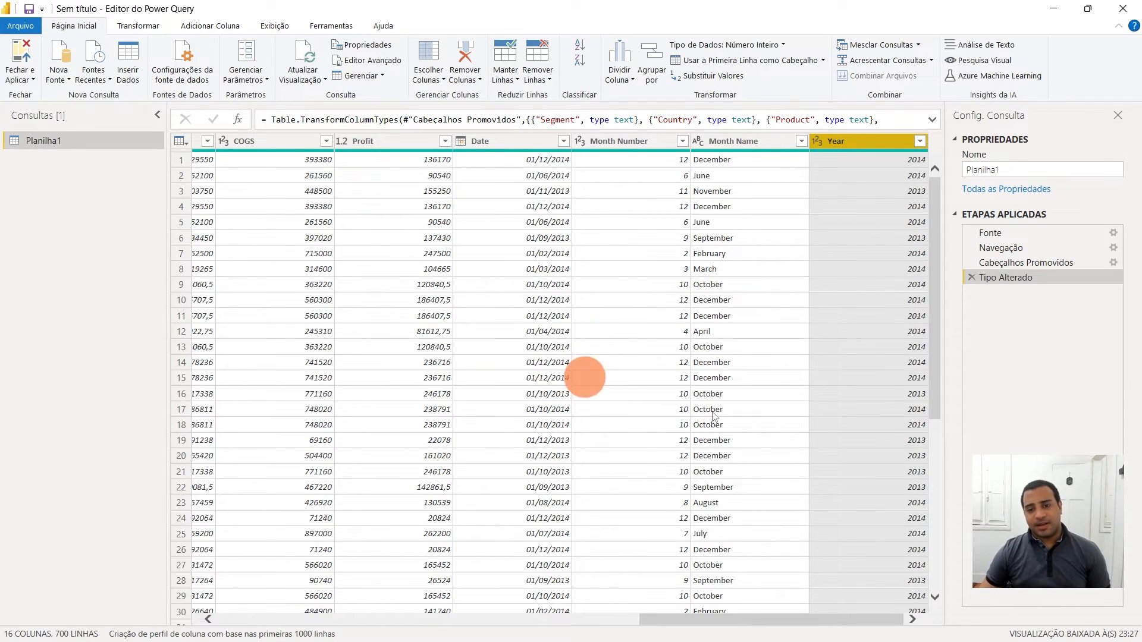
- Rename the query to Financials and close and apply the changes to Power BI Desktop
{"action": "left_click", "coordinate": [1000, 171]}
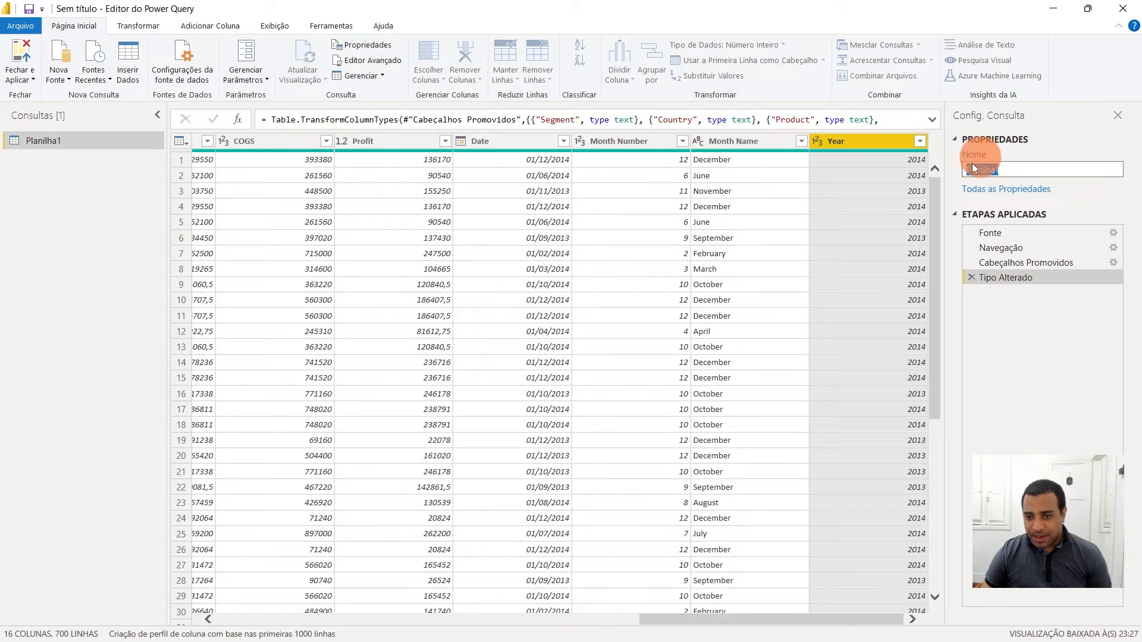
{"action": "left_click", "coordinate": [43, 141]}
{"action": "left_click", "coordinate": [43, 140]}
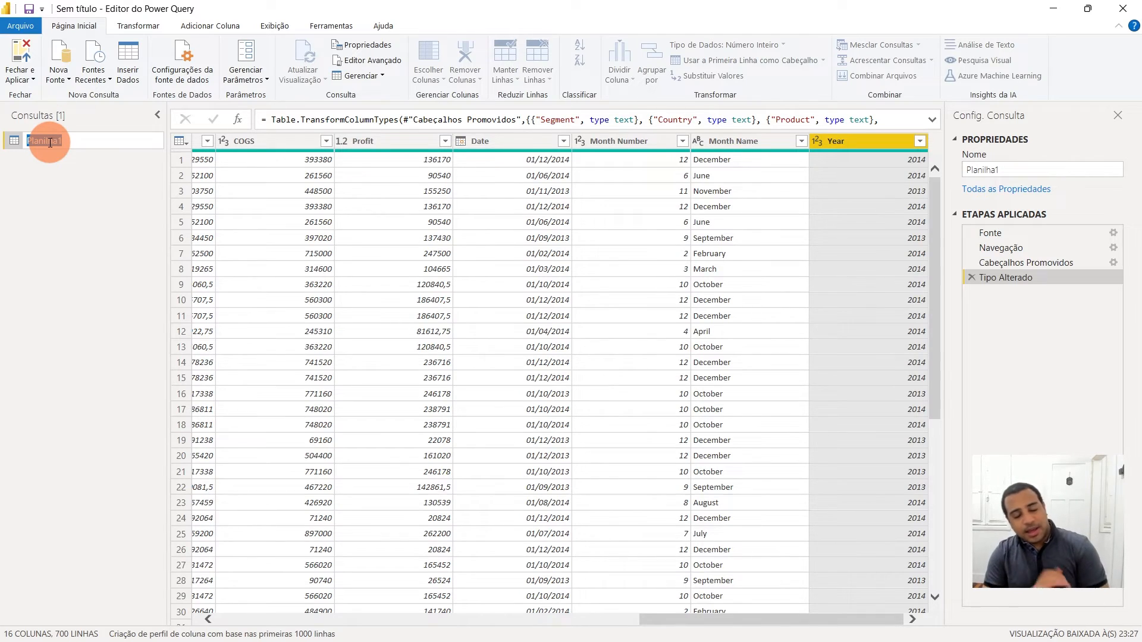
{"action": "type", "text": "Fin"}
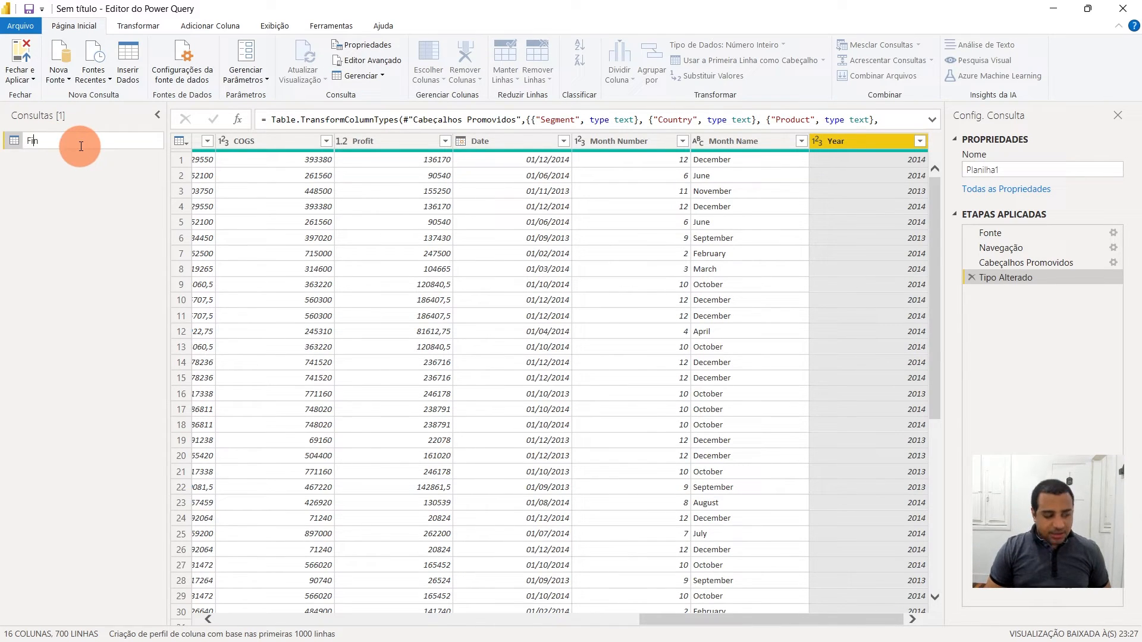
{"action": "type", "text": "ancials"}
{"action": "key", "text": "Return"}
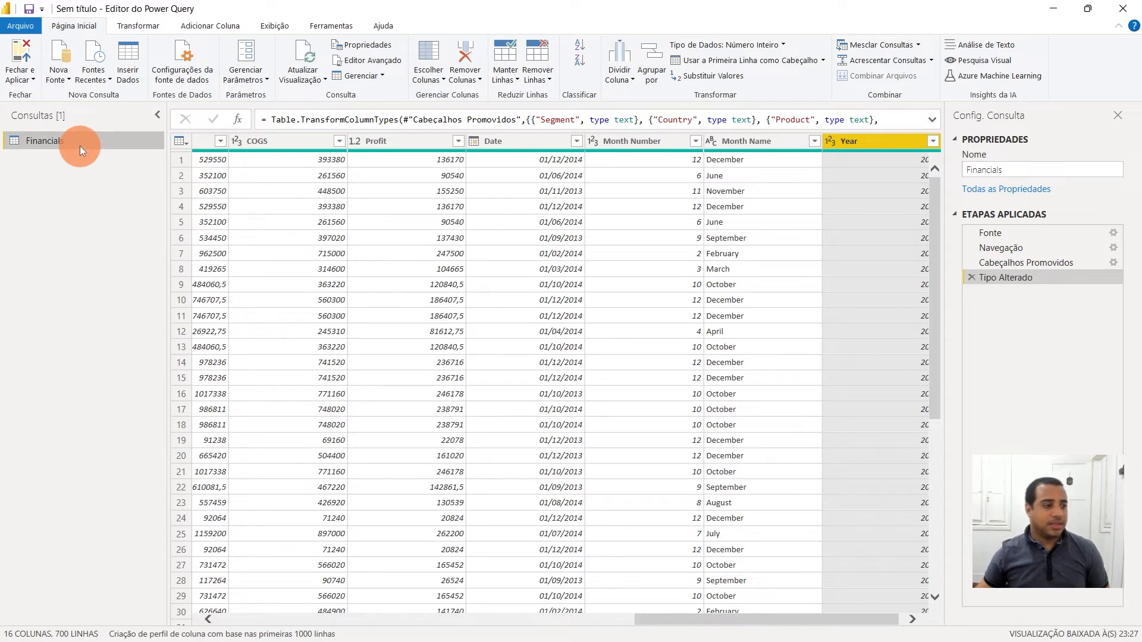
{"action": "left_click", "coordinate": [26, 66]}
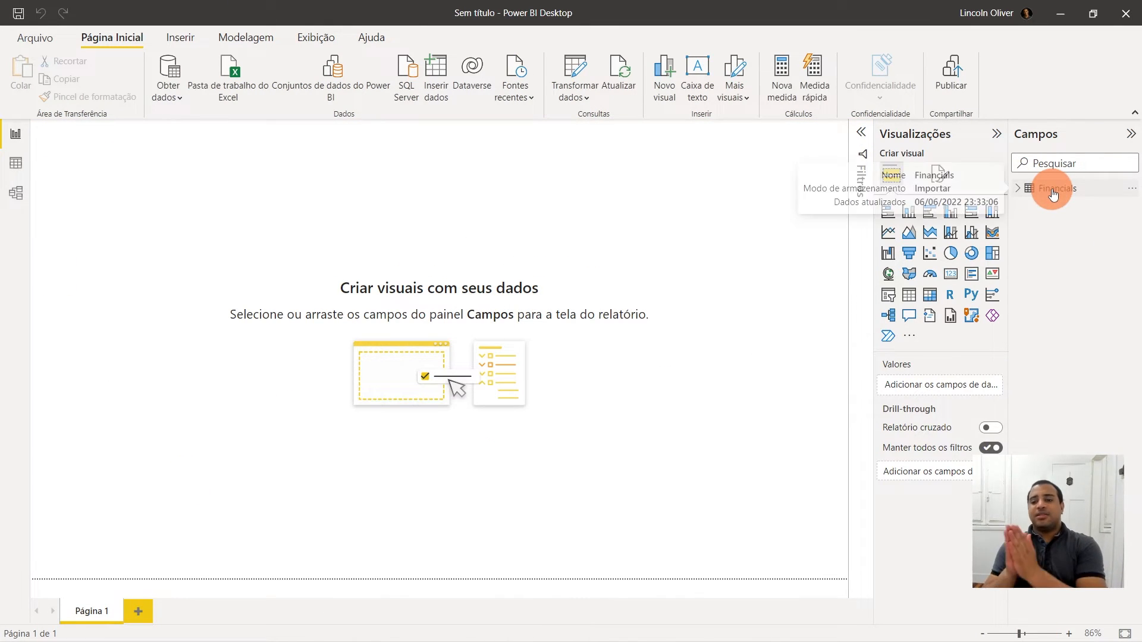
- Expand the Financials table's fields and insert a clustered column chart on the report page
{"action": "left_click", "coordinate": [1019, 190]}
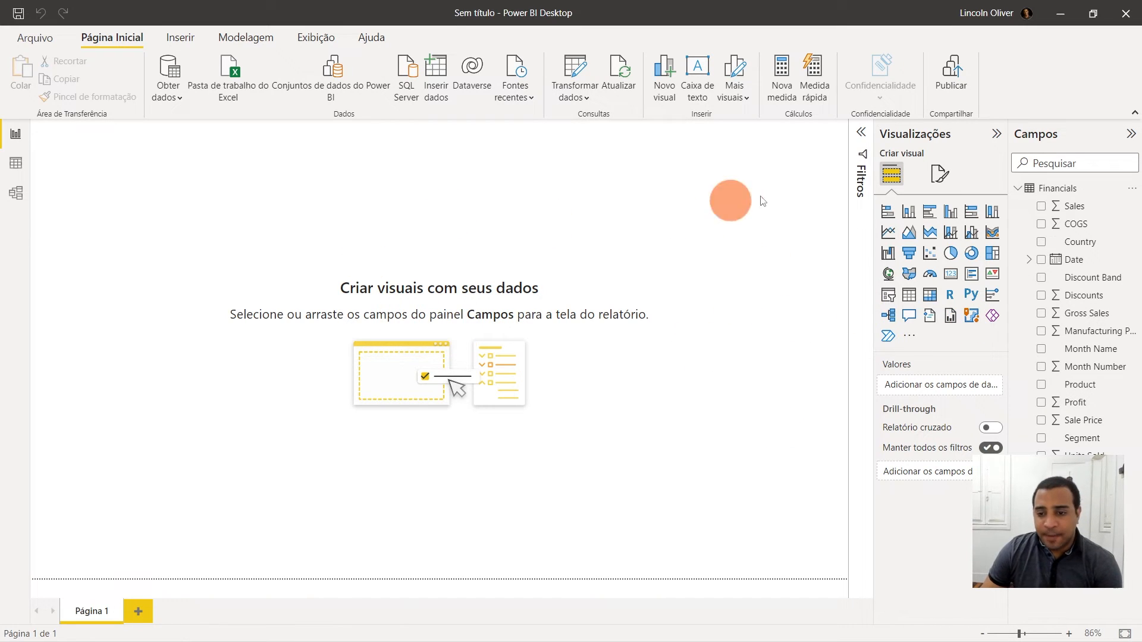
{"action": "left_click", "coordinate": [952, 216]}
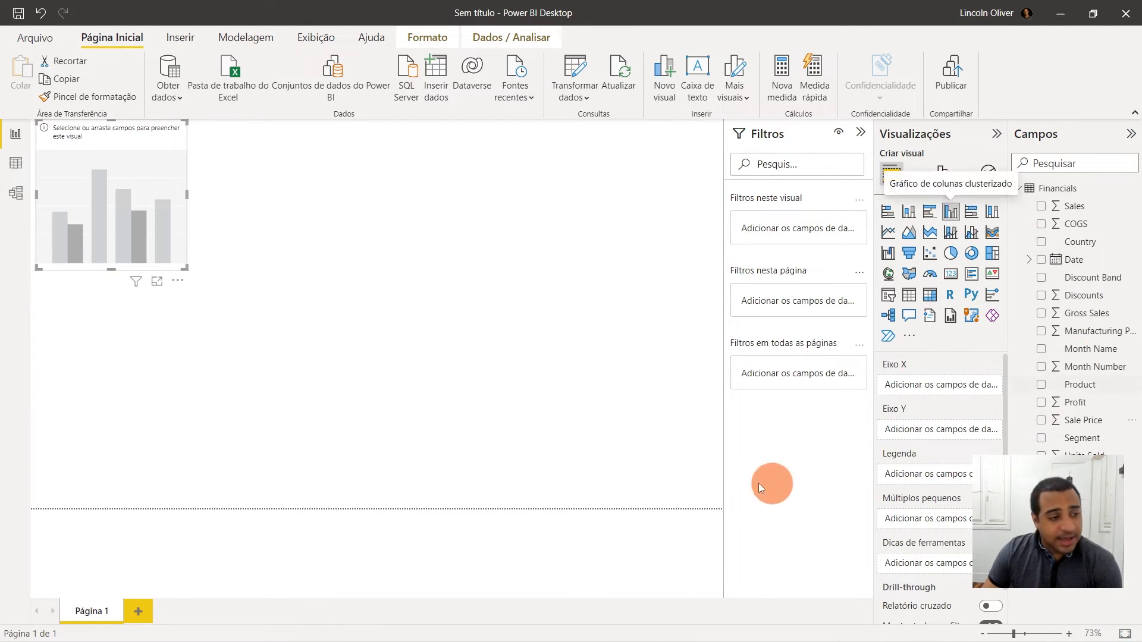
{"action": "left_click_drag", "start_coordinate": [130, 212], "coordinate": [327, 180]}
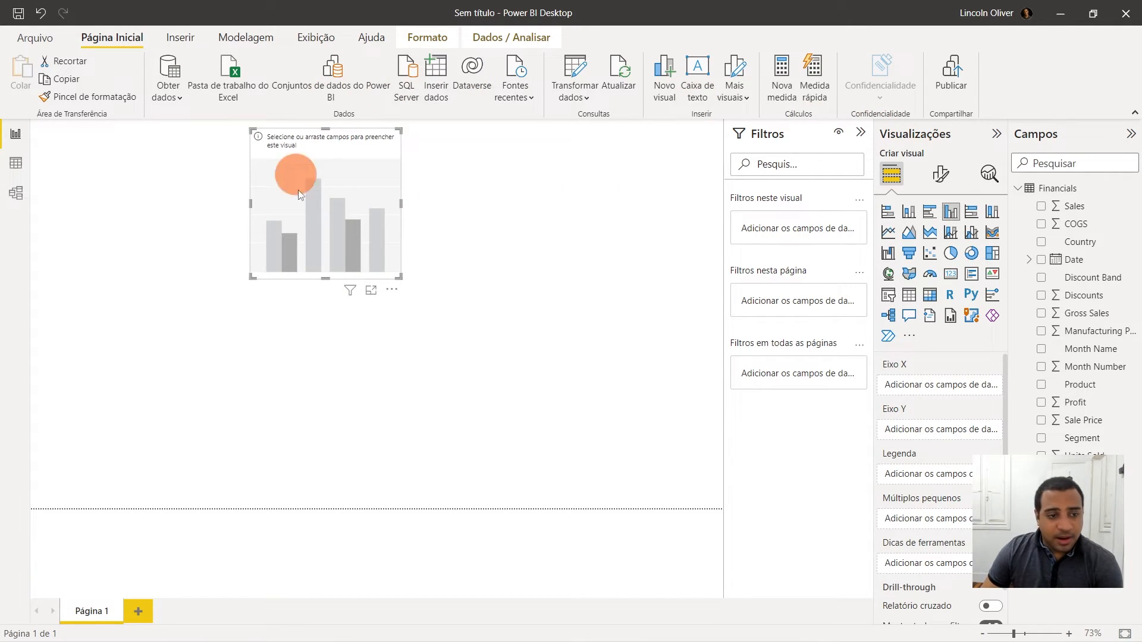
- Collapse the Filters pane and reposition and enlarge the empty column chart near the centre of the page
{"action": "left_click", "coordinate": [861, 132]}
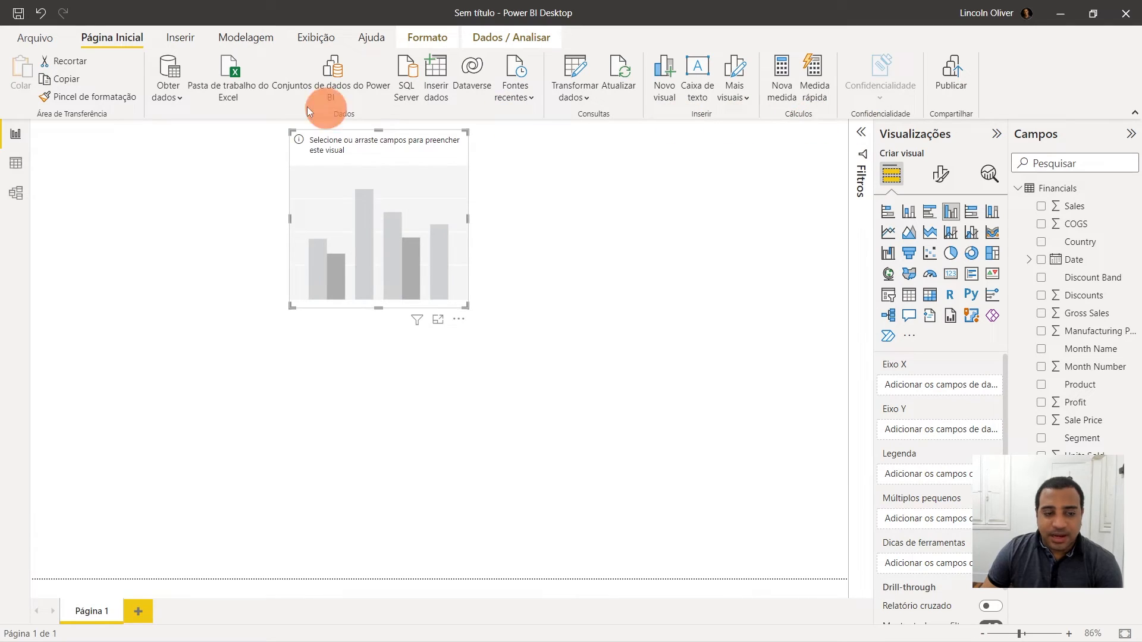
{"action": "left_click_drag", "start_coordinate": [392, 253], "coordinate": [509, 333]}
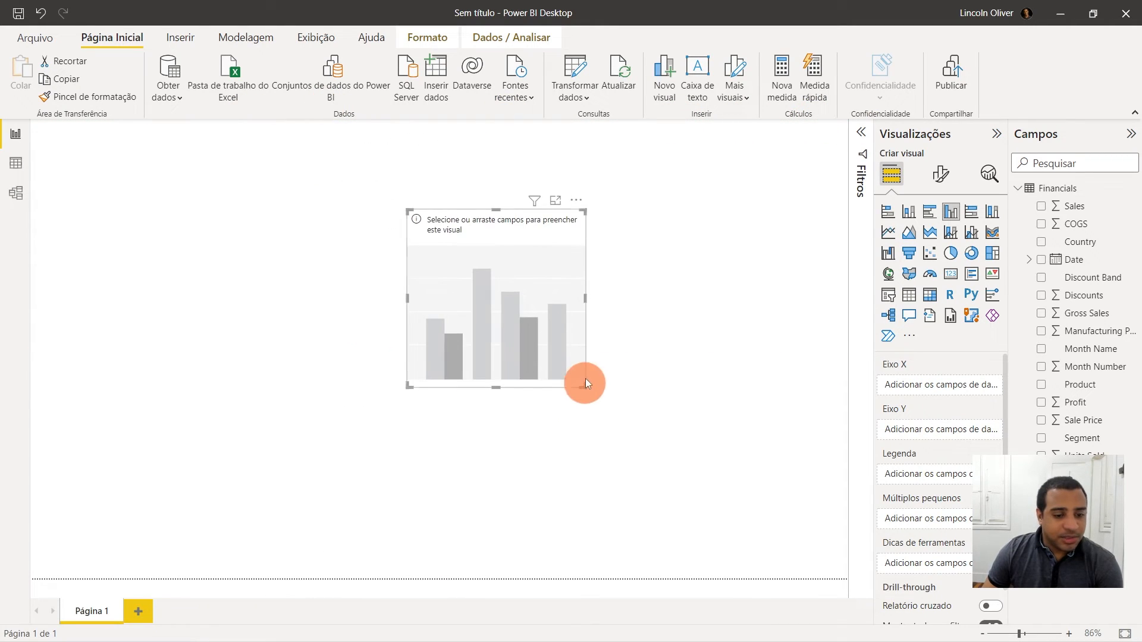
{"action": "left_click_drag", "start_coordinate": [584, 385], "coordinate": [786, 381]}
{"action": "left_click_drag", "start_coordinate": [649, 342], "coordinate": [685, 391]}
{"action": "left_click_drag", "start_coordinate": [451, 342], "coordinate": [443, 341]}
{"action": "left_click_drag", "start_coordinate": [571, 347], "coordinate": [461, 306]}
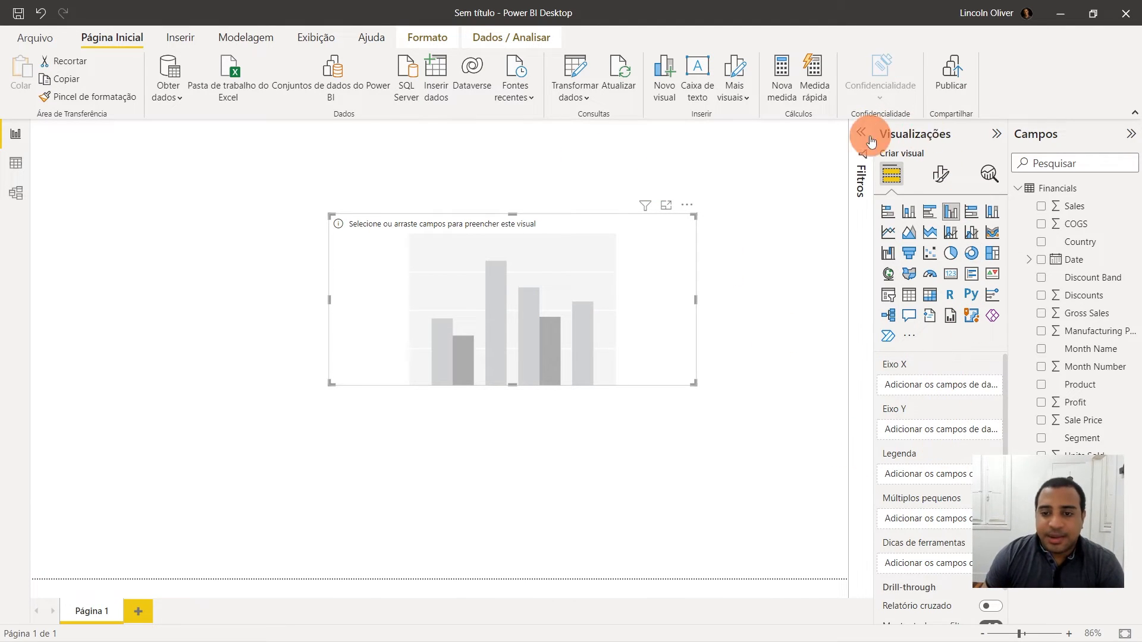
{"action": "scroll", "coordinate": [955, 465], "scroll_direction": "down", "scroll_amount": 1}
{"action": "scroll", "coordinate": [940, 440], "scroll_direction": "up", "scroll_amount": 1}
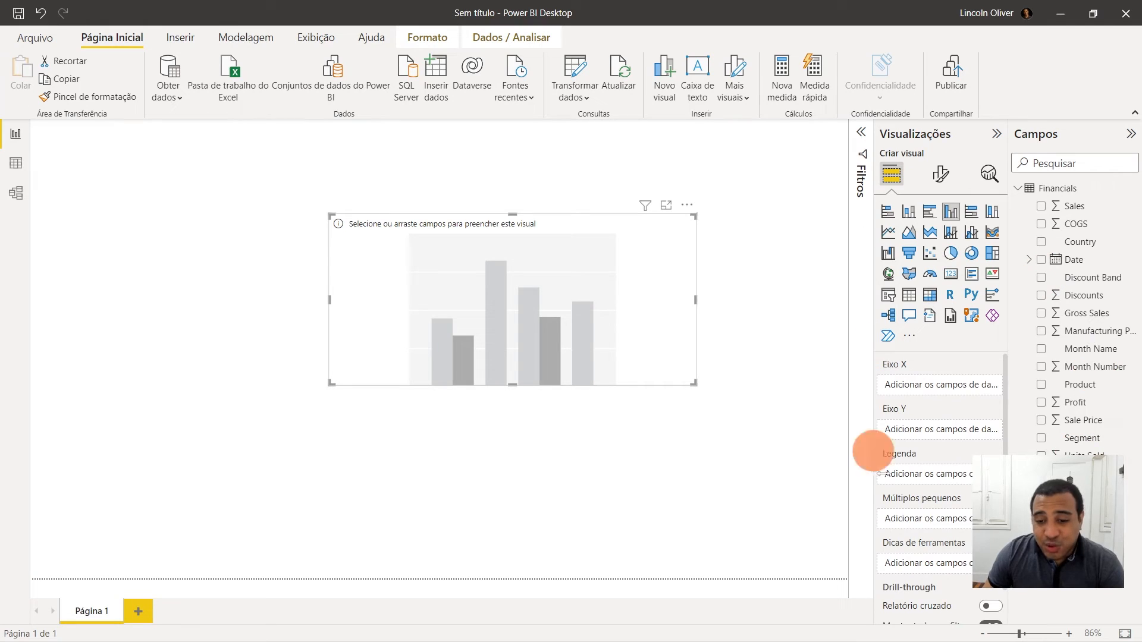
{"action": "left_click_drag", "start_coordinate": [515, 343], "coordinate": [592, 390]}
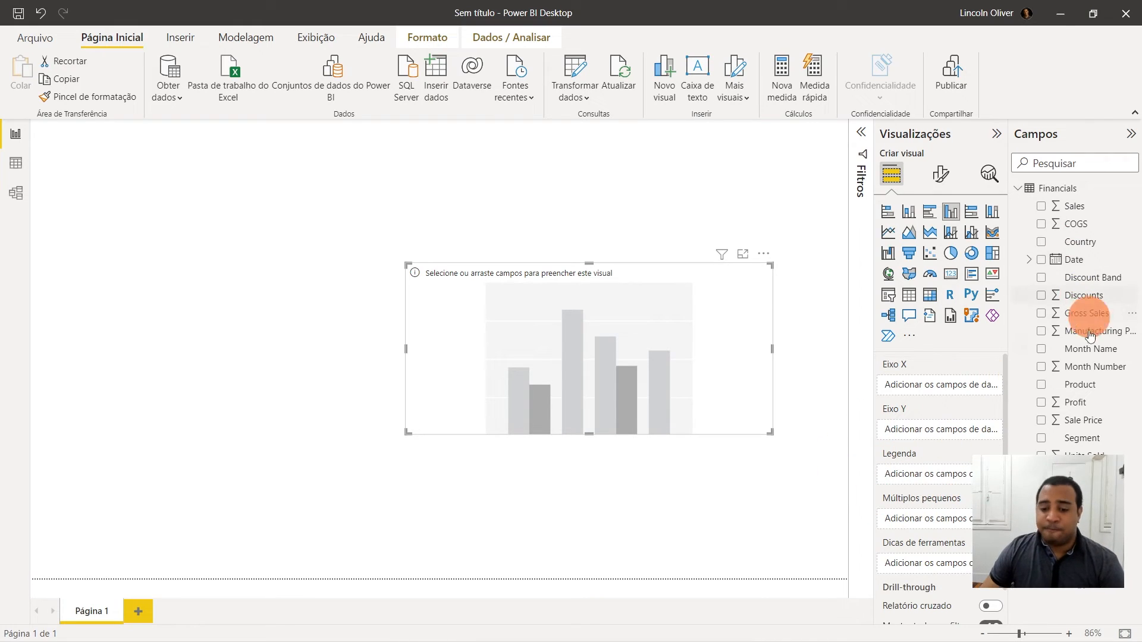
- Build the column chart with Sales on the Y axis and Country on the X axis, placing it at the top
{"action": "left_click_drag", "start_coordinate": [1042, 206], "coordinate": [945, 428]}
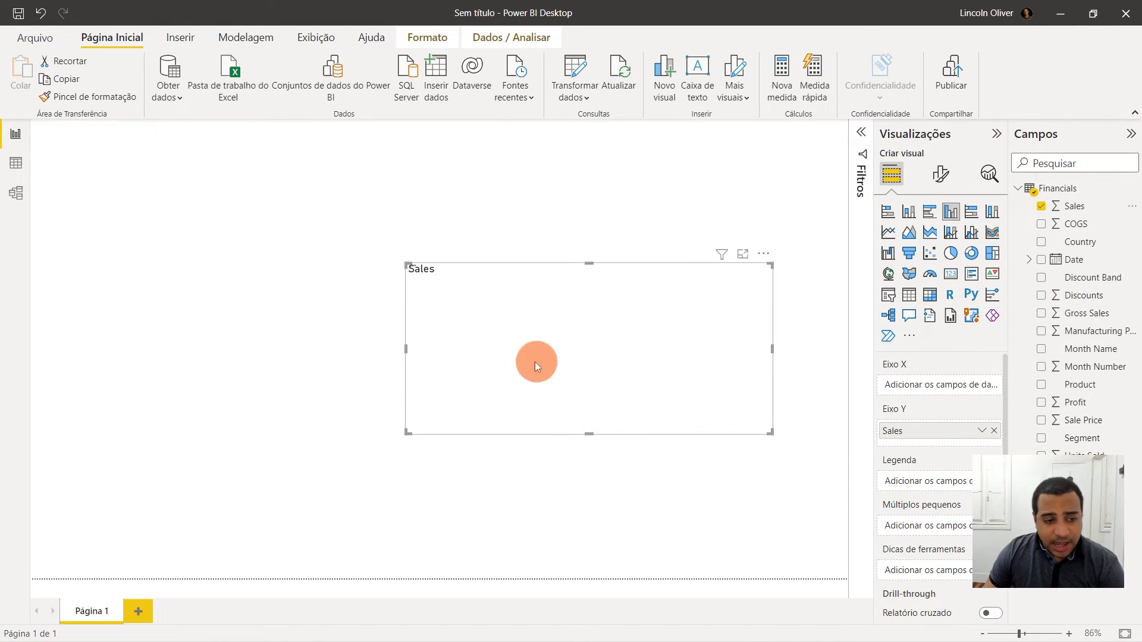
{"action": "mouse_move", "coordinate": [616, 322]}
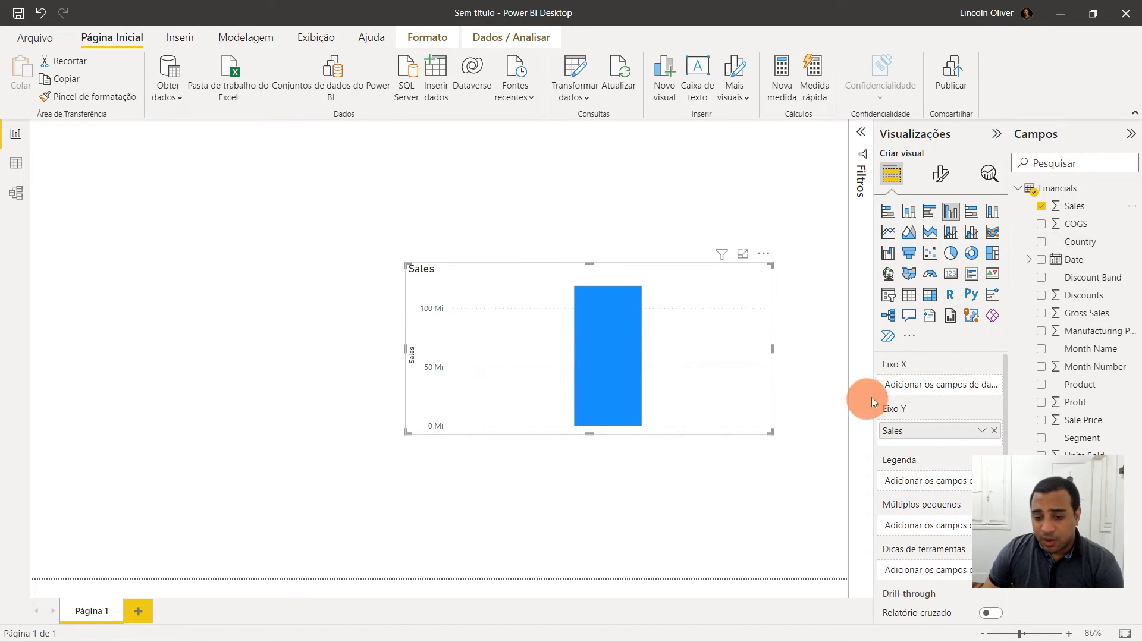
{"action": "left_click_drag", "start_coordinate": [1080, 241], "coordinate": [938, 387]}
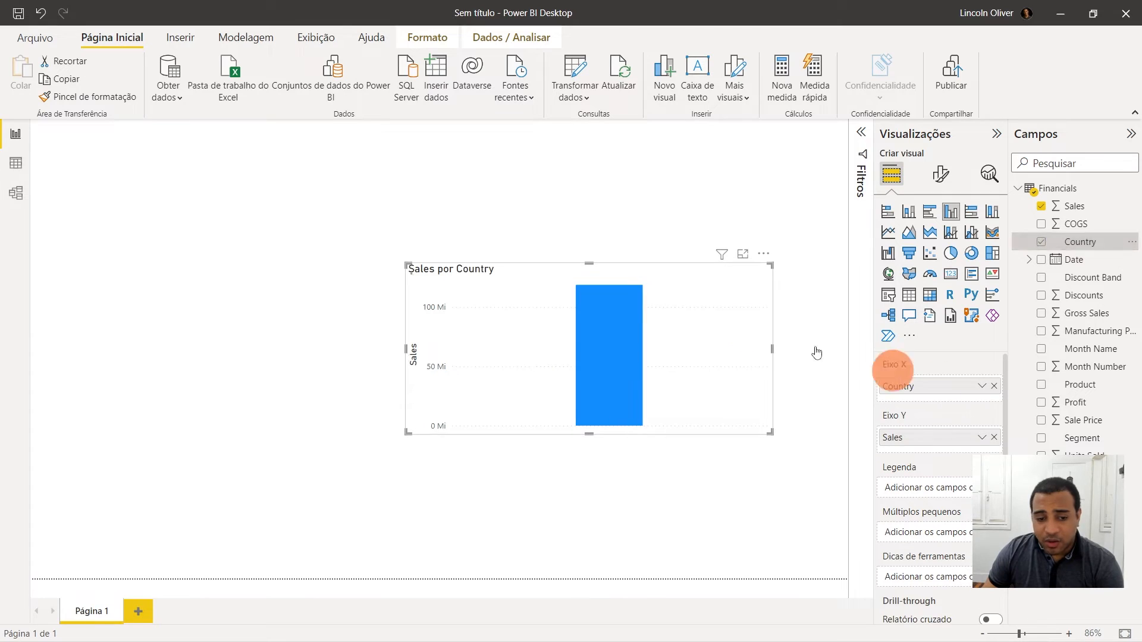
{"action": "left_click_drag", "start_coordinate": [680, 364], "coordinate": [665, 294]}
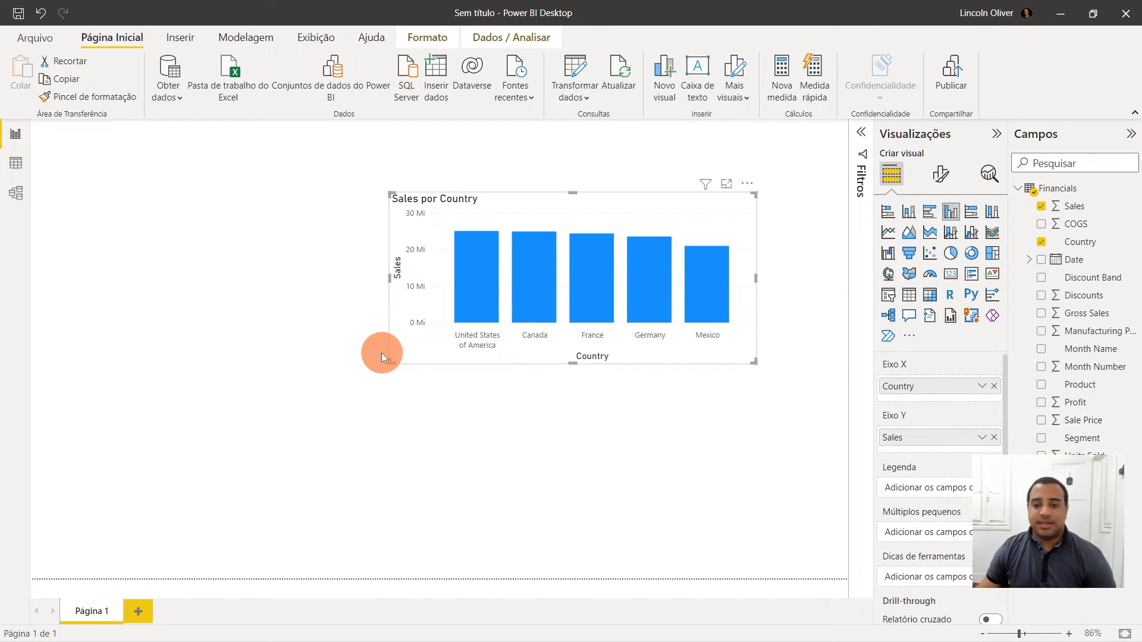
{"action": "left_click_drag", "start_coordinate": [721, 258], "coordinate": [634, 238]}
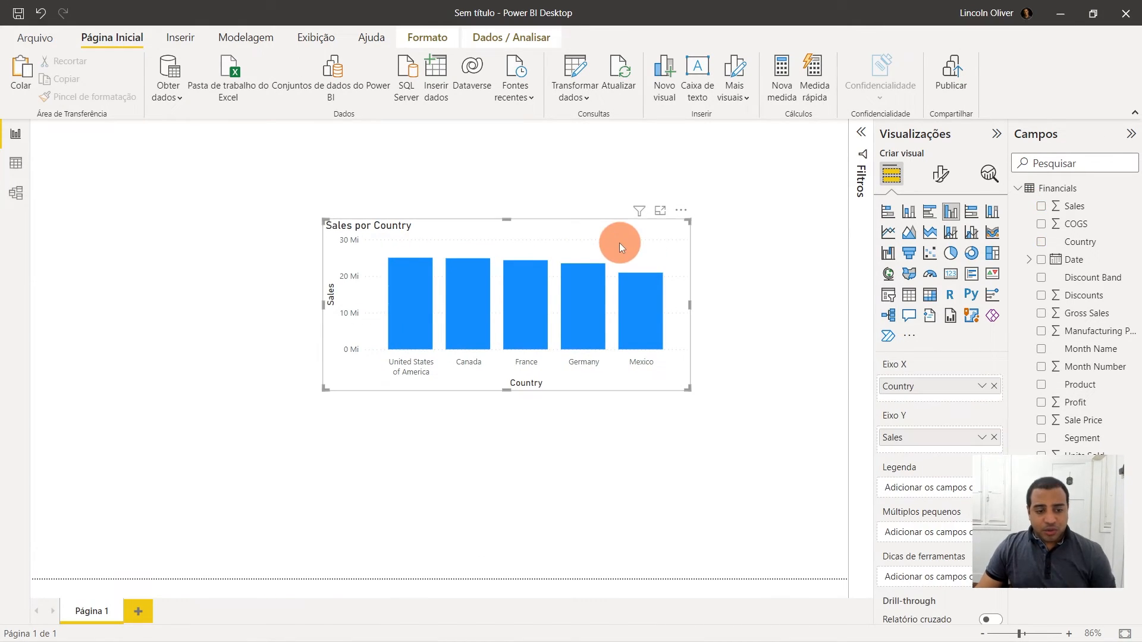
{"action": "left_click", "coordinate": [684, 312]}
{"action": "key", "text": "ctrl+v"}
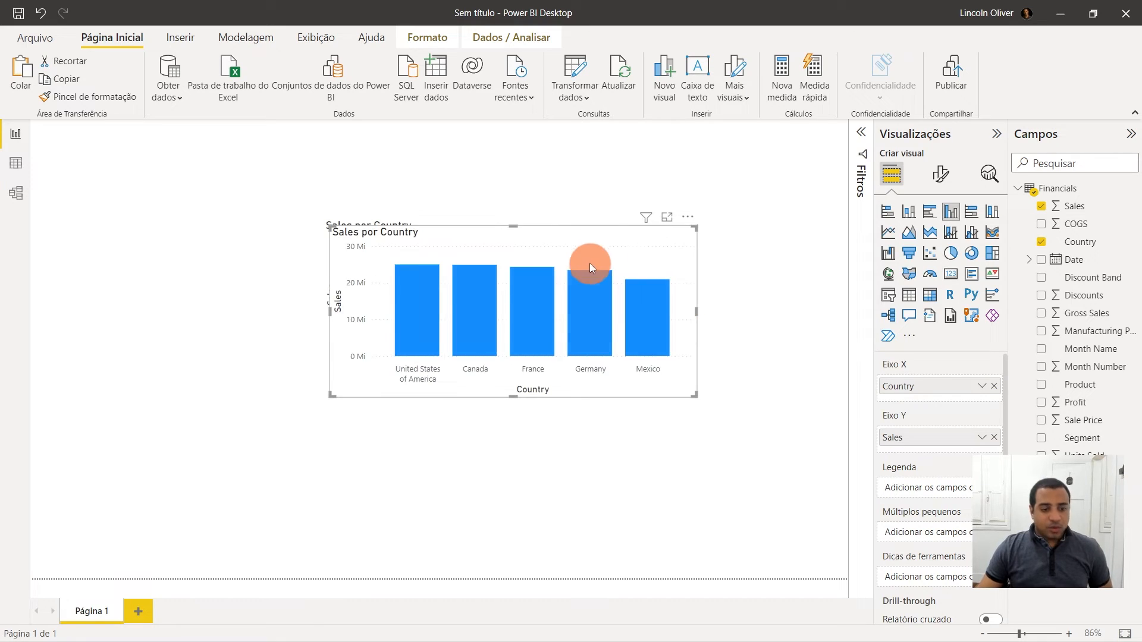
{"action": "left_click_drag", "start_coordinate": [590, 254], "coordinate": [584, 422]}
{"action": "left_click_drag", "start_coordinate": [560, 294], "coordinate": [586, 250]}
{"action": "left_click", "coordinate": [597, 406]}
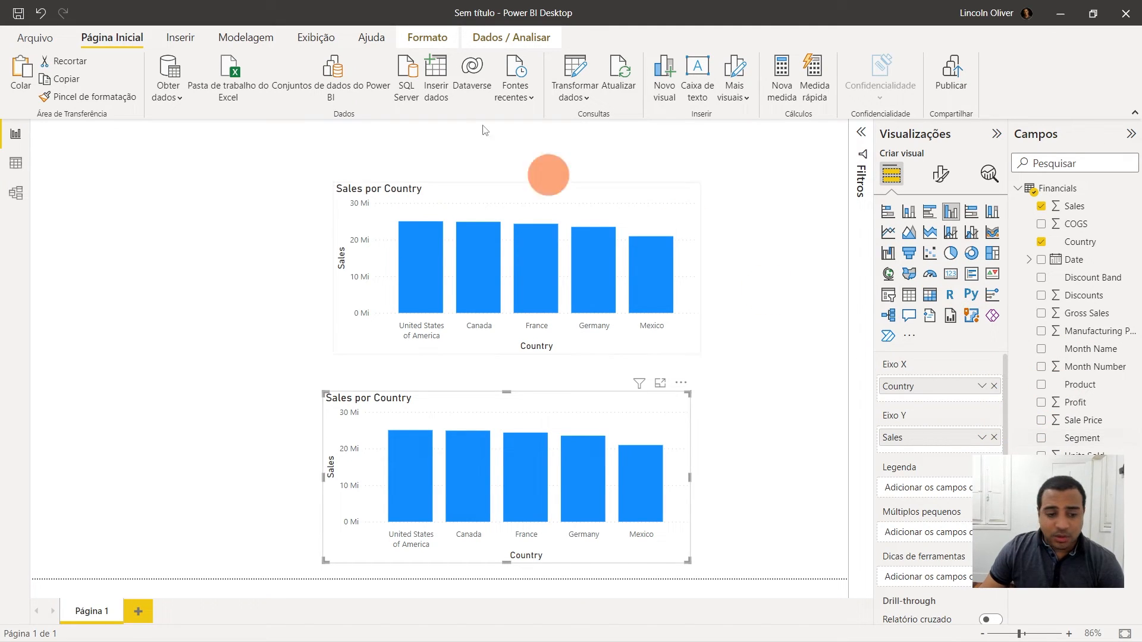
{"action": "key", "text": "Delete"}
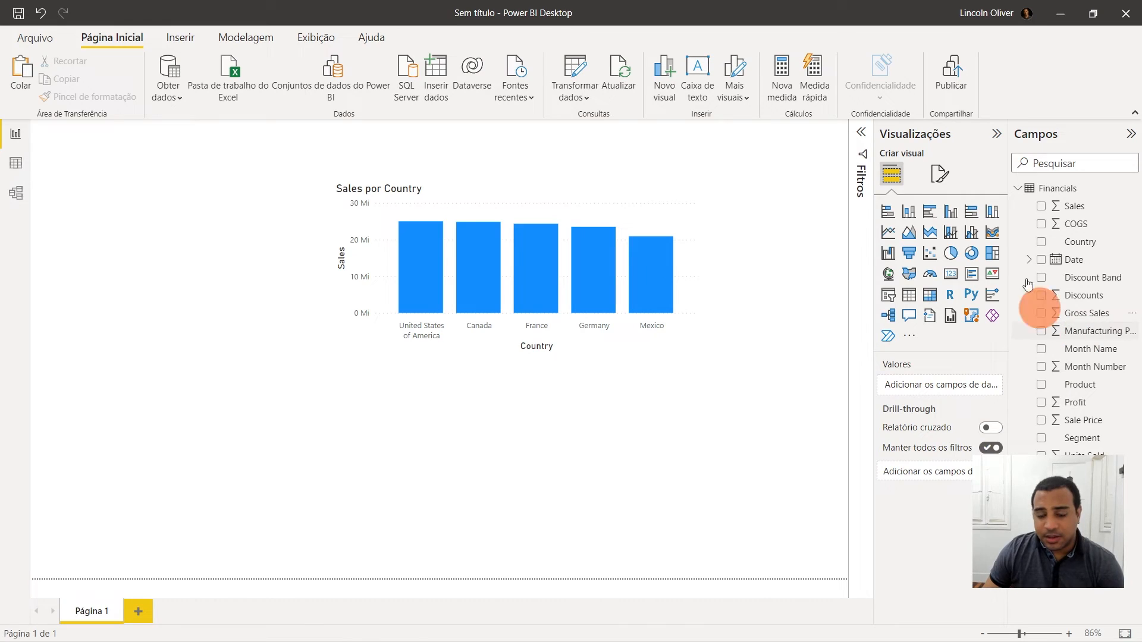
- Insert an area chart below the column chart and widen it across the page
{"action": "left_click", "coordinate": [910, 235]}
{"action": "left_click_drag", "start_coordinate": [232, 466], "coordinate": [431, 455]}
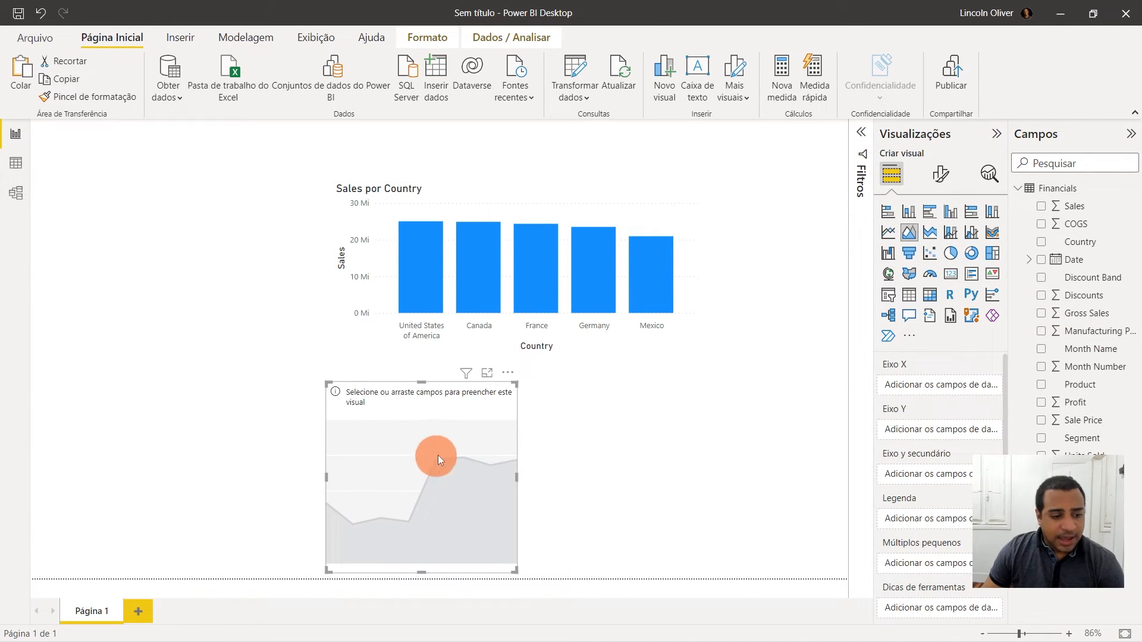
{"action": "left_click_drag", "start_coordinate": [517, 477], "coordinate": [766, 508]}
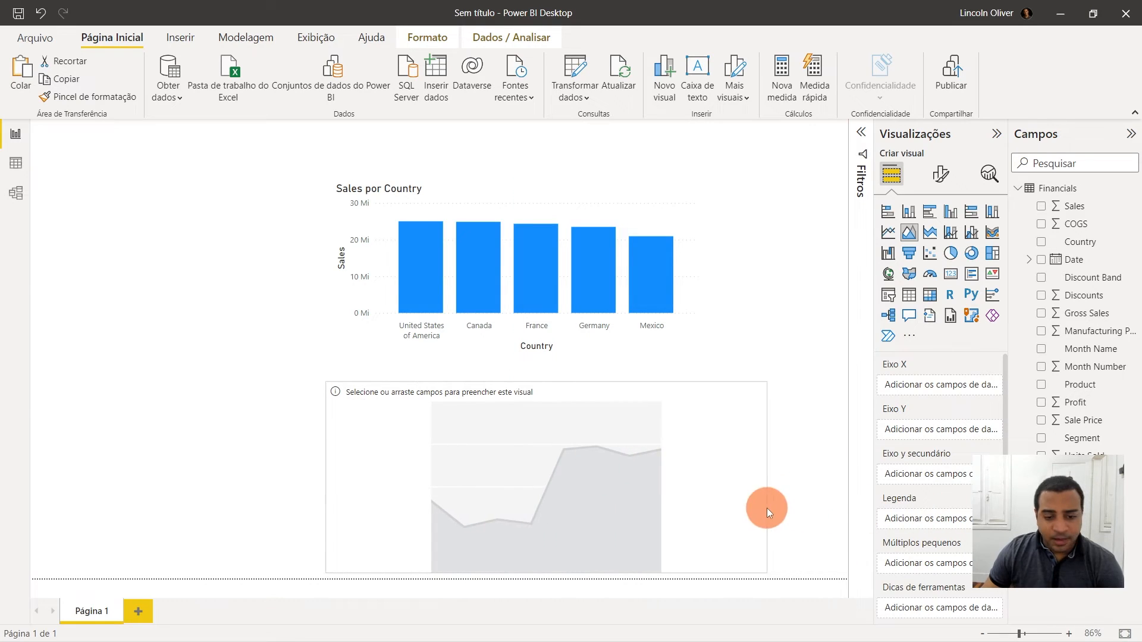
{"action": "left_click_drag", "start_coordinate": [673, 486], "coordinate": [728, 492]}
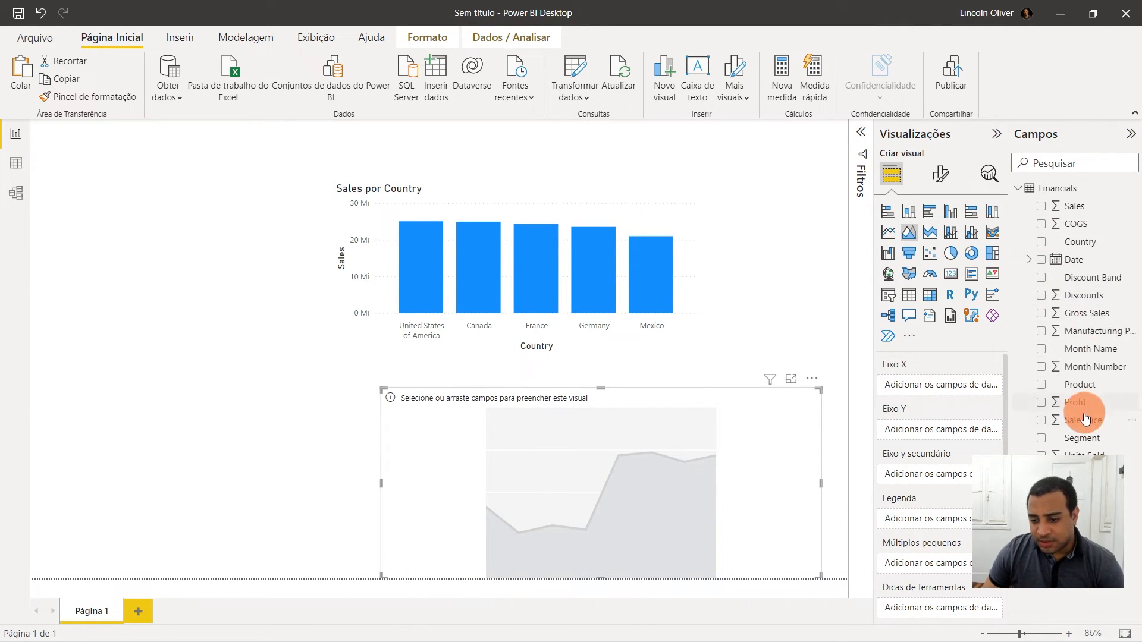
- Configure the area chart with Date on the X axis, Sales on the Y axis and Segment as the legend
{"action": "left_click_drag", "start_coordinate": [1088, 443], "coordinate": [940, 384]}
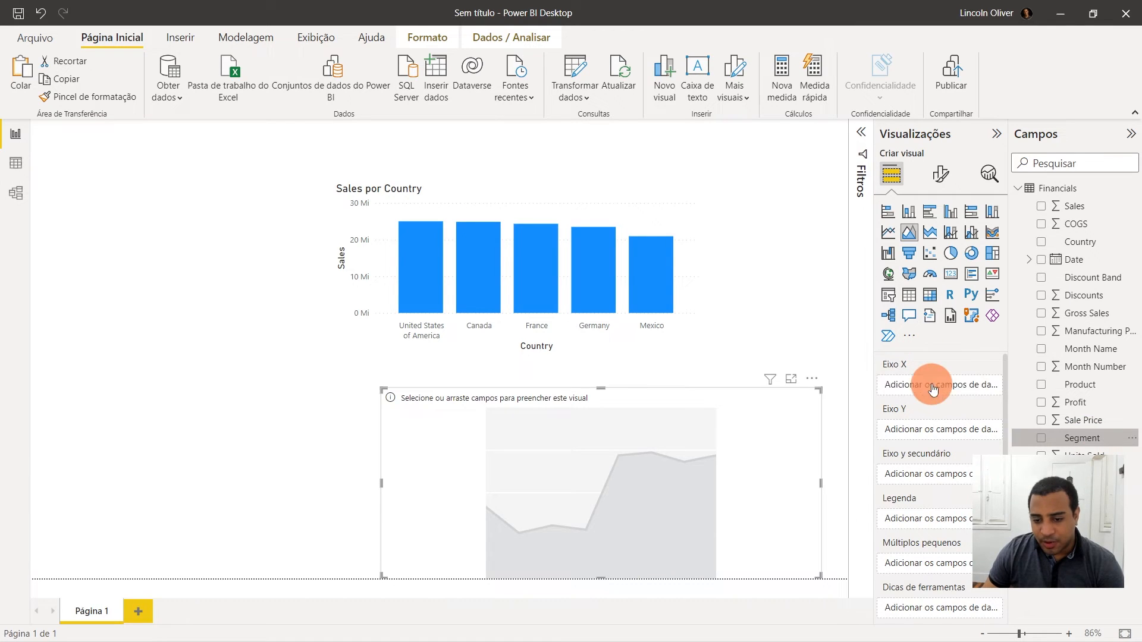
{"action": "left_click_drag", "start_coordinate": [1077, 206], "coordinate": [956, 436]}
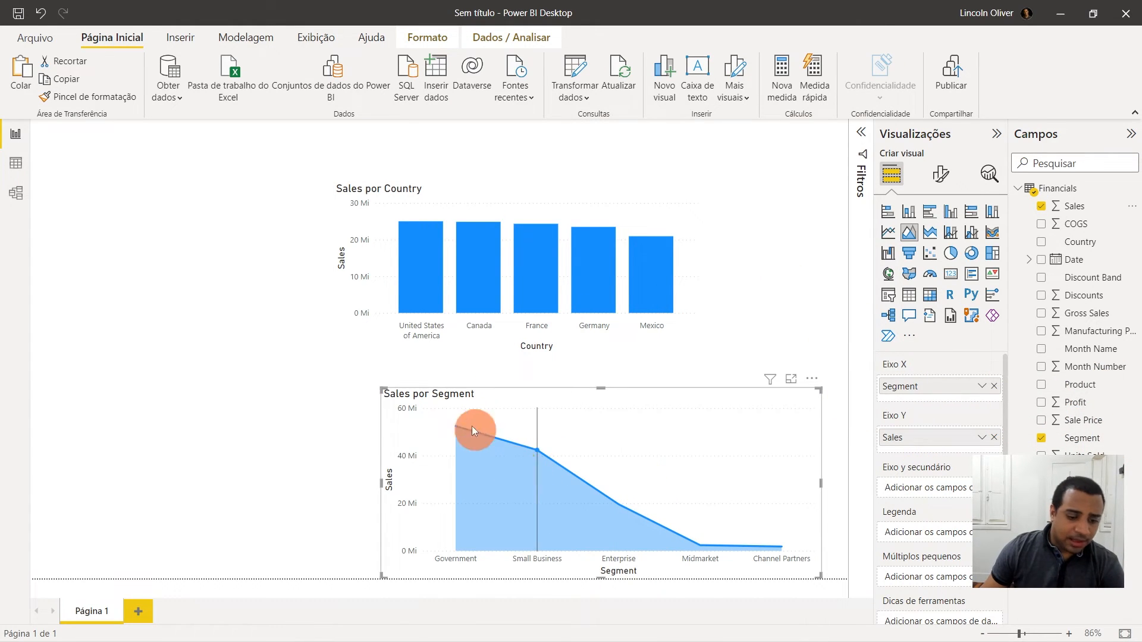
{"action": "left_click_drag", "start_coordinate": [1084, 391], "coordinate": [965, 419]}
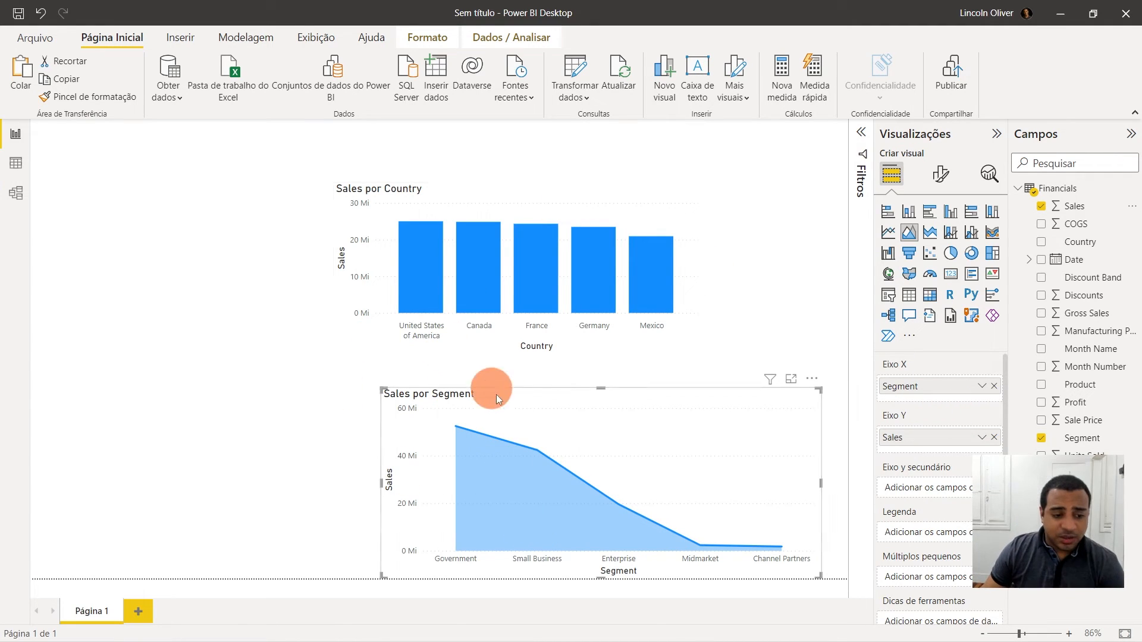
{"action": "left_click_drag", "start_coordinate": [912, 391], "coordinate": [926, 528]}
{"action": "left_click_drag", "start_coordinate": [938, 402], "coordinate": [936, 540]}
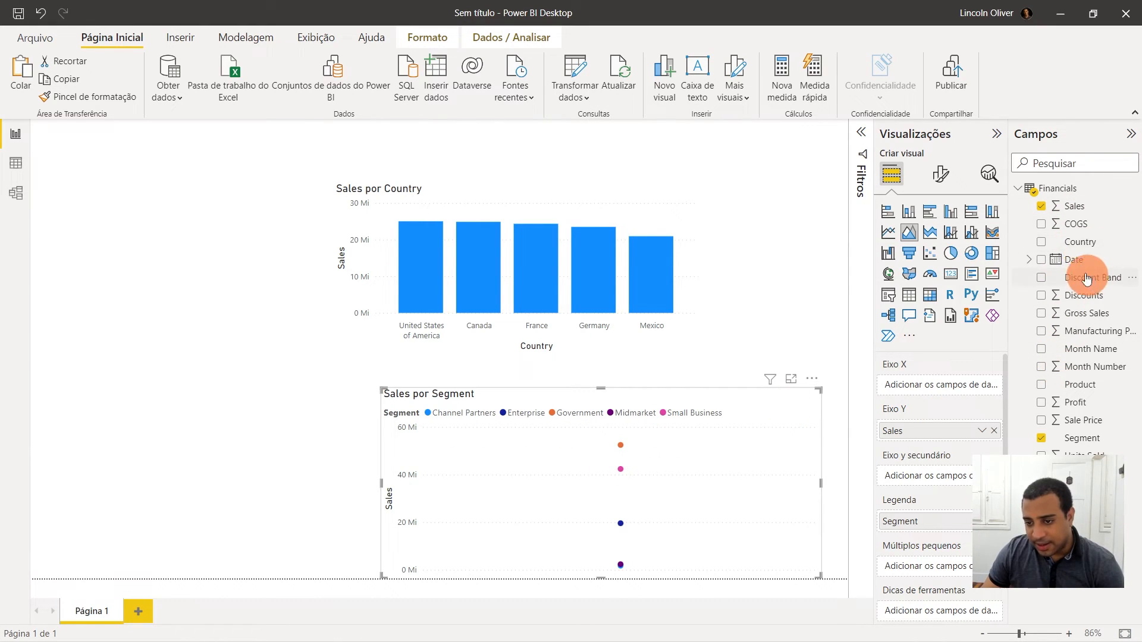
{"action": "left_click_drag", "start_coordinate": [1082, 268], "coordinate": [932, 387]}
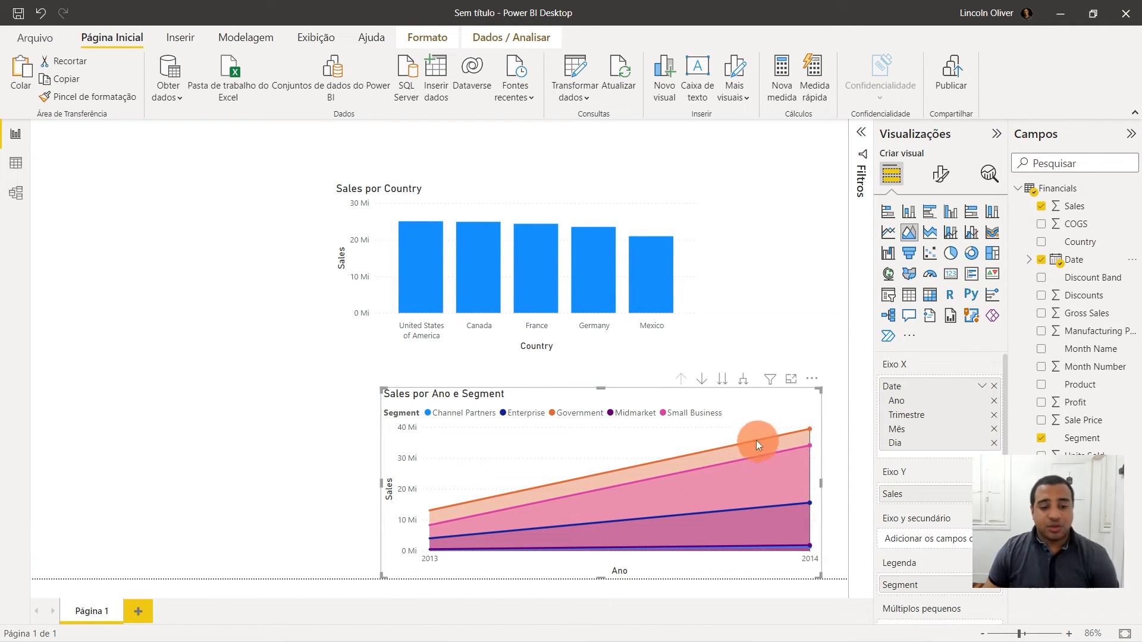
- Reposition the area chart and drill its date axis down to year, quarter and month level
{"action": "left_click_drag", "start_coordinate": [527, 394], "coordinate": [452, 369]}
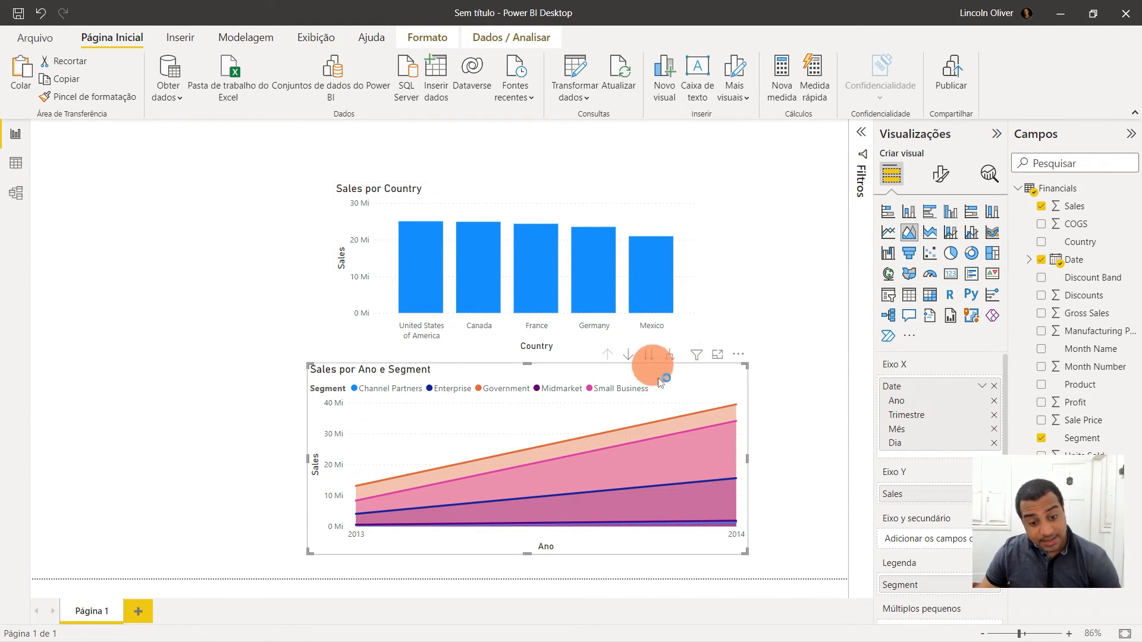
{"action": "left_click_drag", "start_coordinate": [684, 385], "coordinate": [744, 410]}
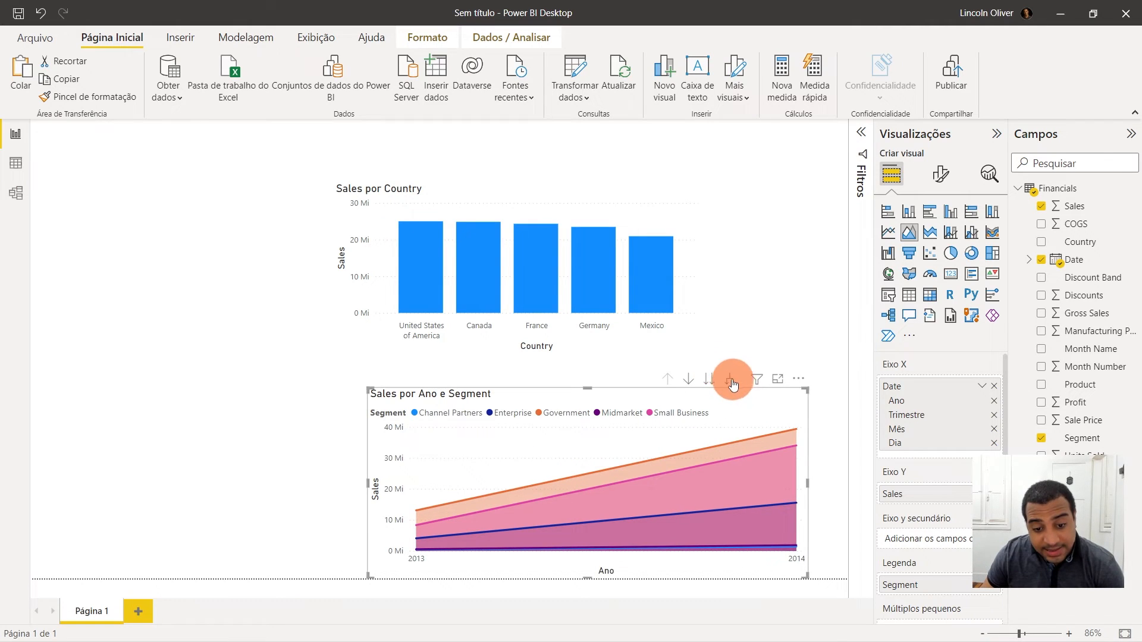
{"action": "left_click", "coordinate": [731, 381]}
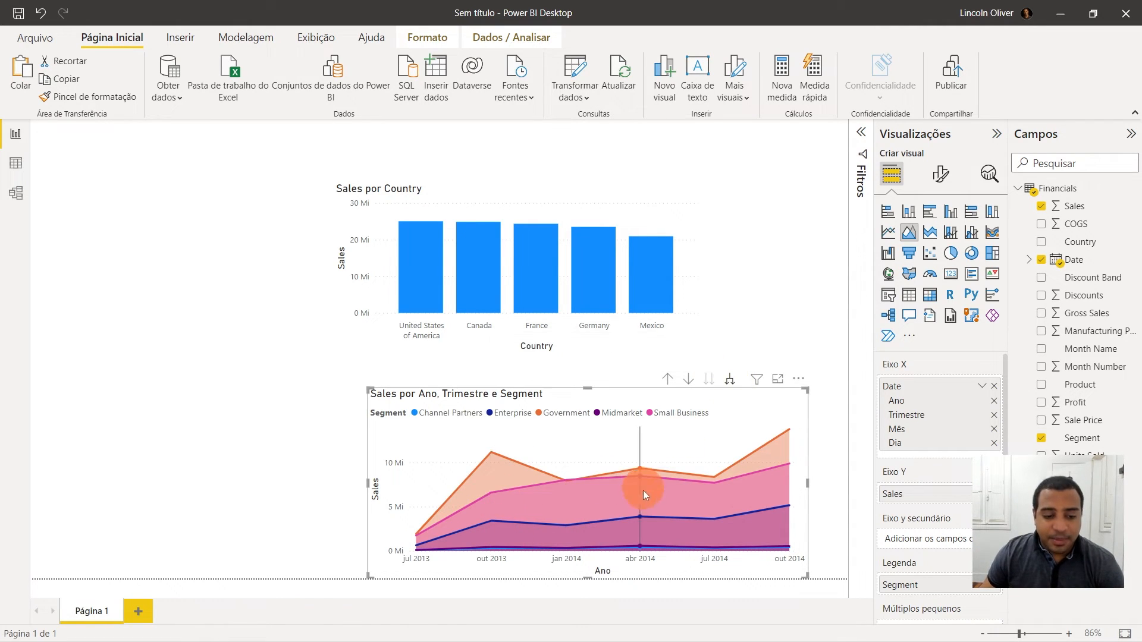
{"action": "left_click", "coordinate": [729, 386]}
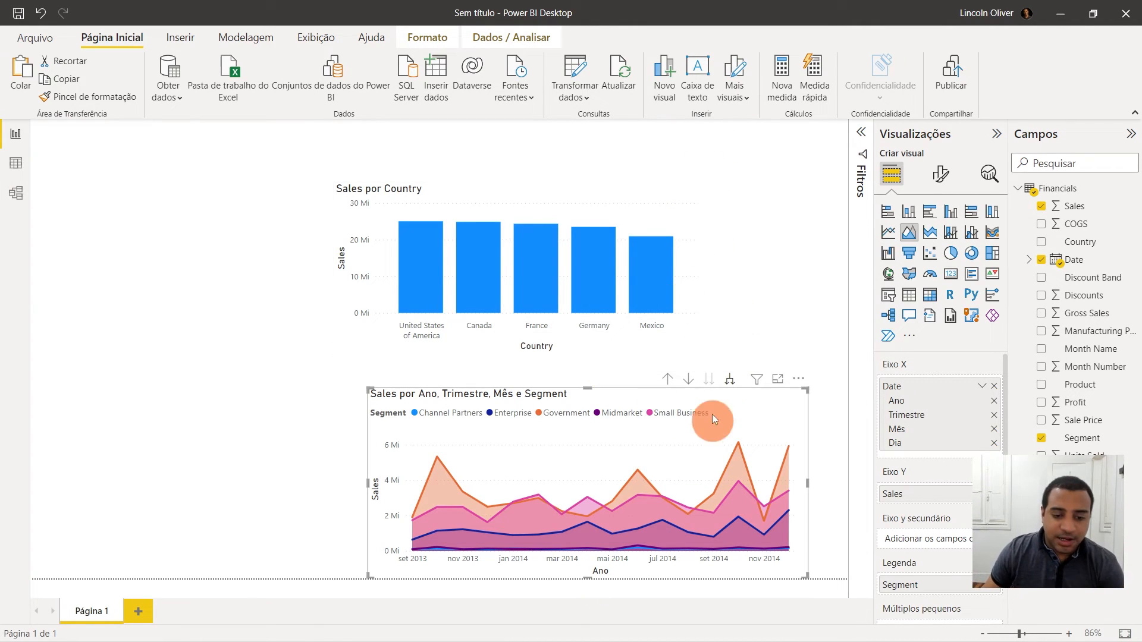
{"action": "left_click", "coordinate": [667, 381]}
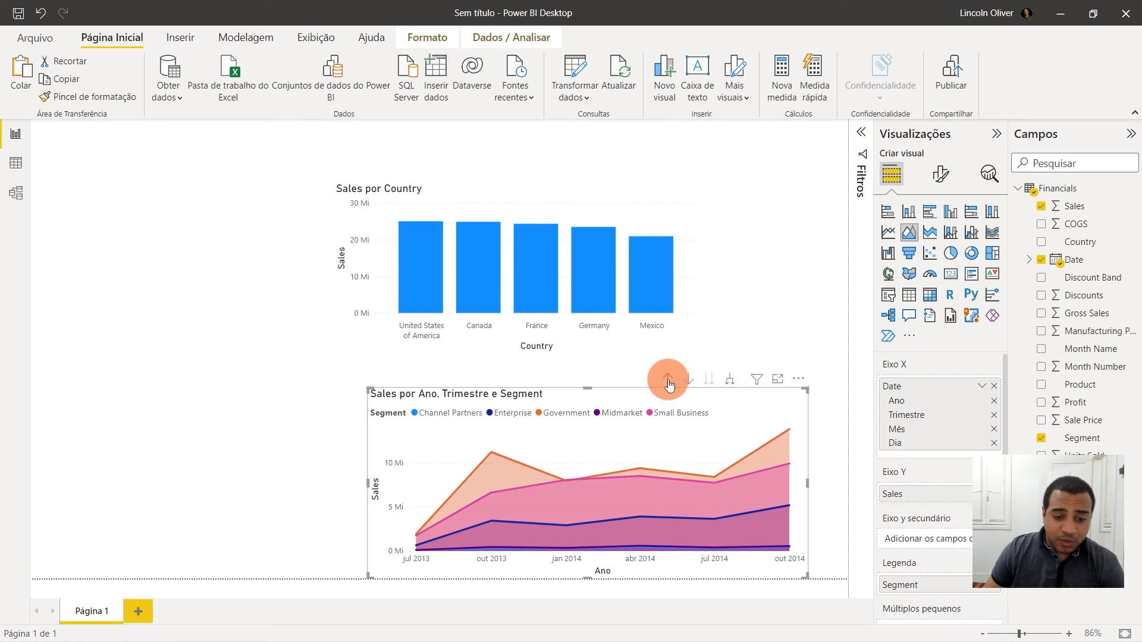
{"action": "left_click", "coordinate": [668, 382]}
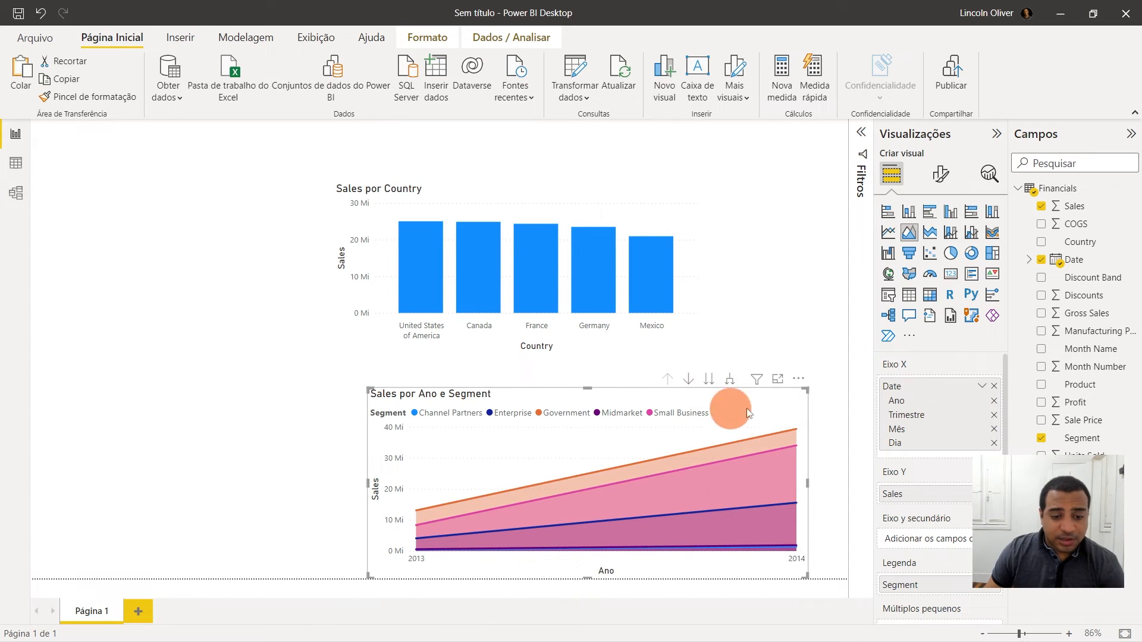
{"action": "left_click", "coordinate": [732, 383]}
{"action": "left_click", "coordinate": [731, 382]}
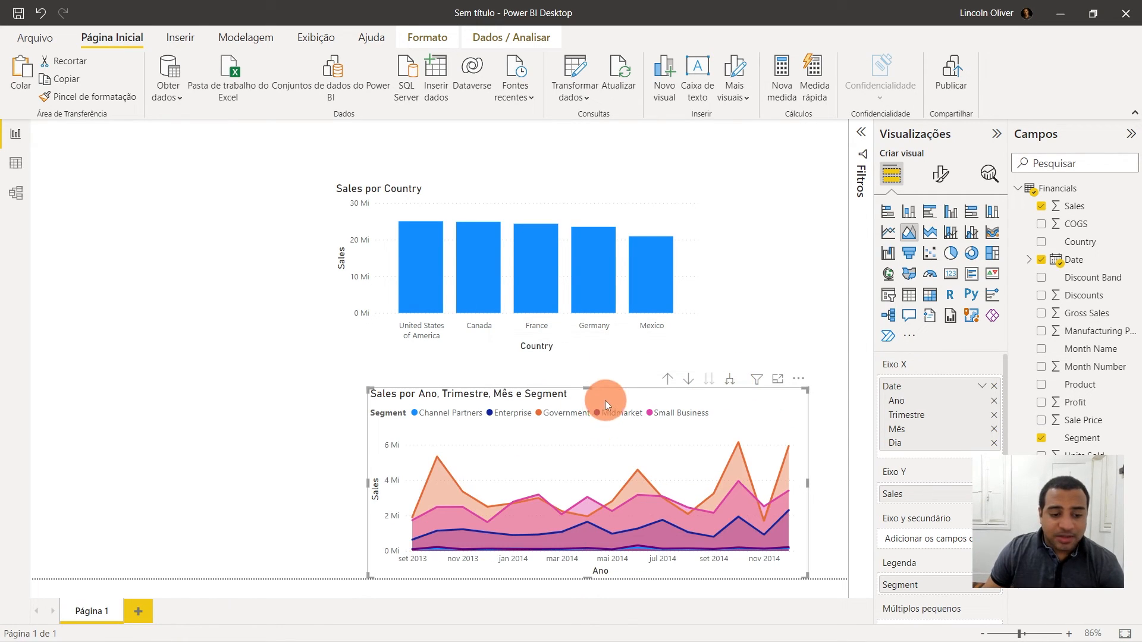
{"action": "left_click_drag", "start_coordinate": [606, 401], "coordinate": [572, 391]}
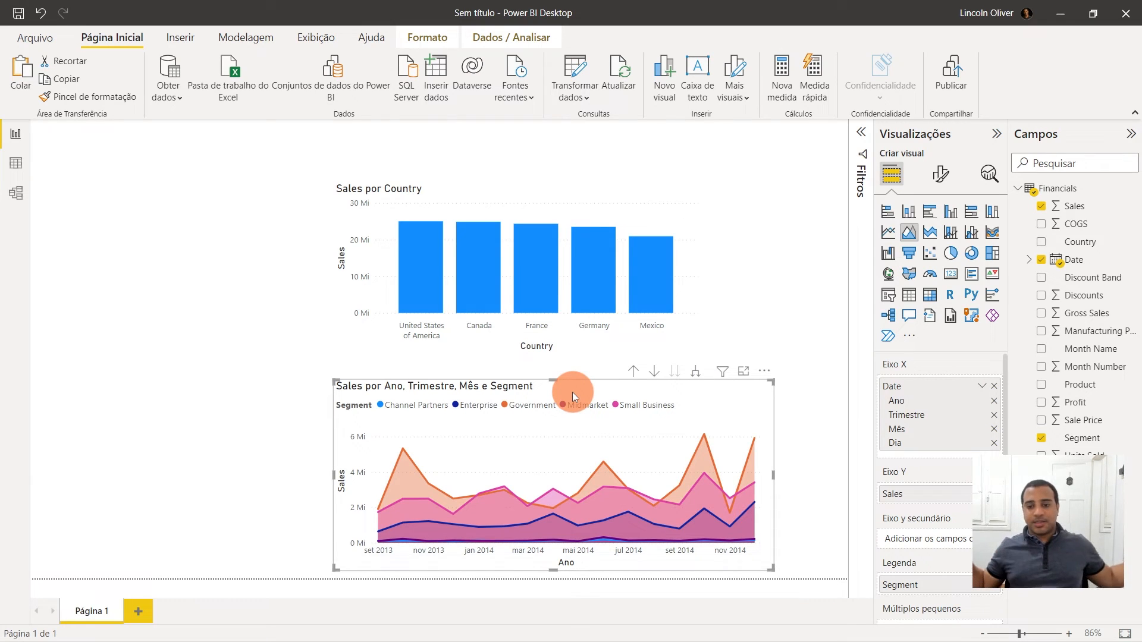
- Cross-filter the area chart by selecting the Canada bar and then the France bar in the column chart
{"action": "left_click", "coordinate": [745, 298]}
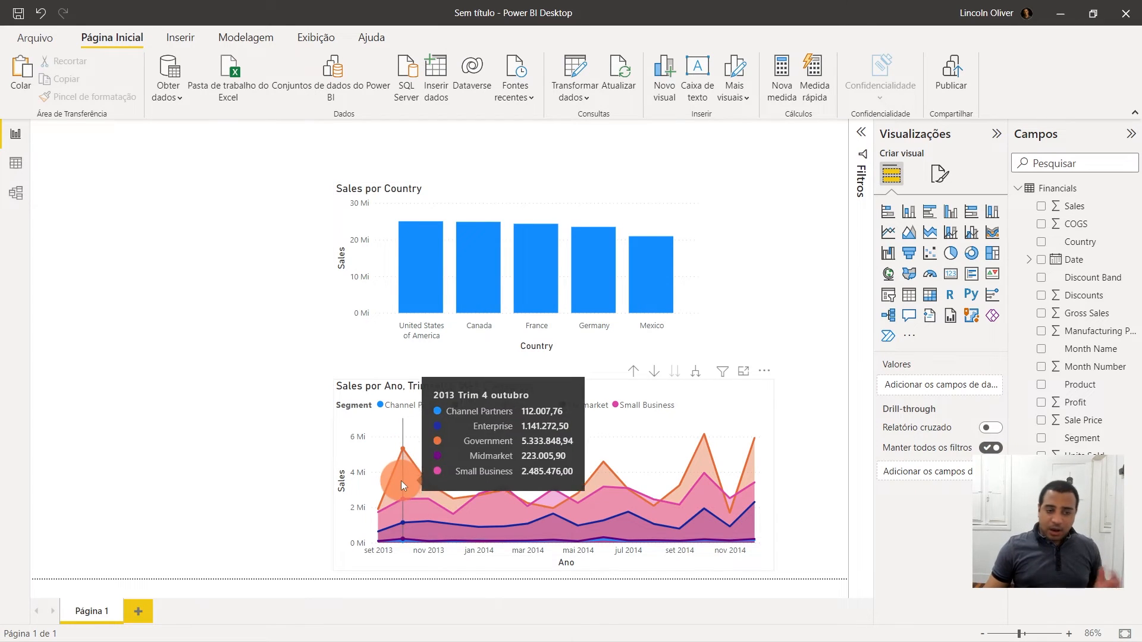
{"action": "left_click", "coordinate": [485, 282]}
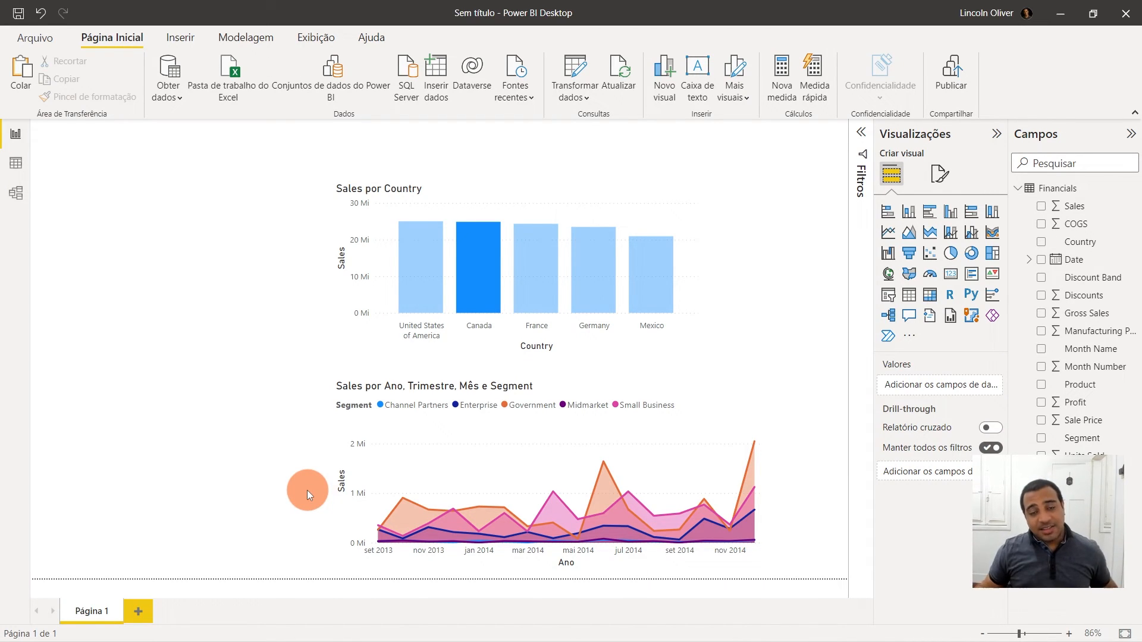
{"action": "left_click", "coordinate": [537, 263]}
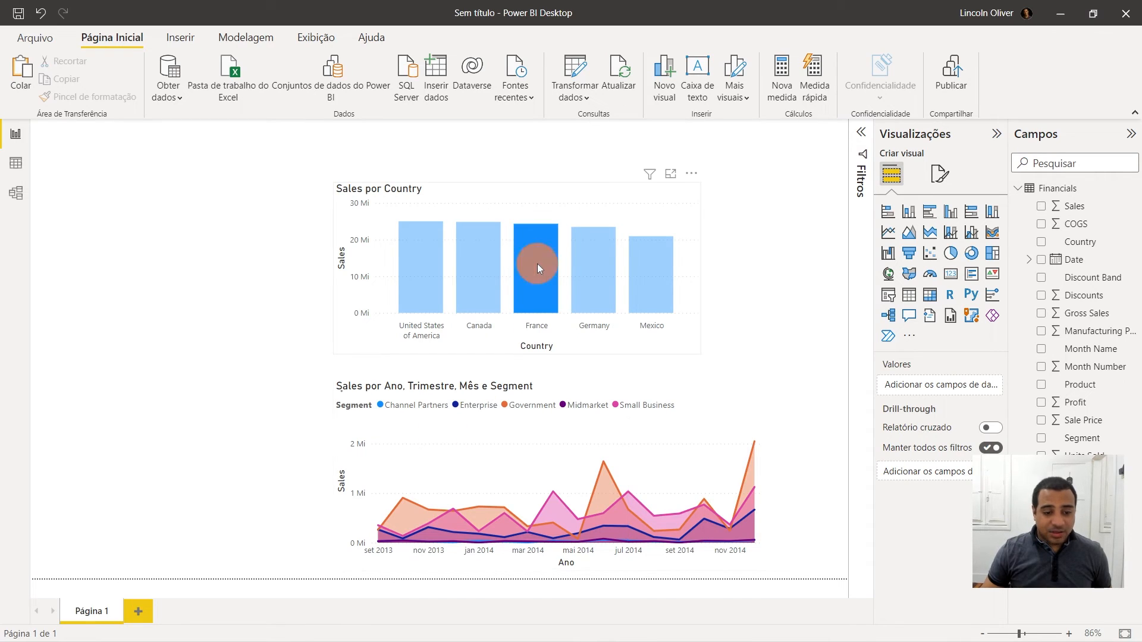
- Cross-filter the area chart by selecting the Germany, Mexico, France and finally Canada bars in the column chart
{"action": "left_click", "coordinate": [597, 274]}
{"action": "left_click", "coordinate": [653, 274]}
{"action": "left_click", "coordinate": [605, 272]}
{"action": "left_click", "coordinate": [531, 266]}
{"action": "left_click", "coordinate": [462, 272]}
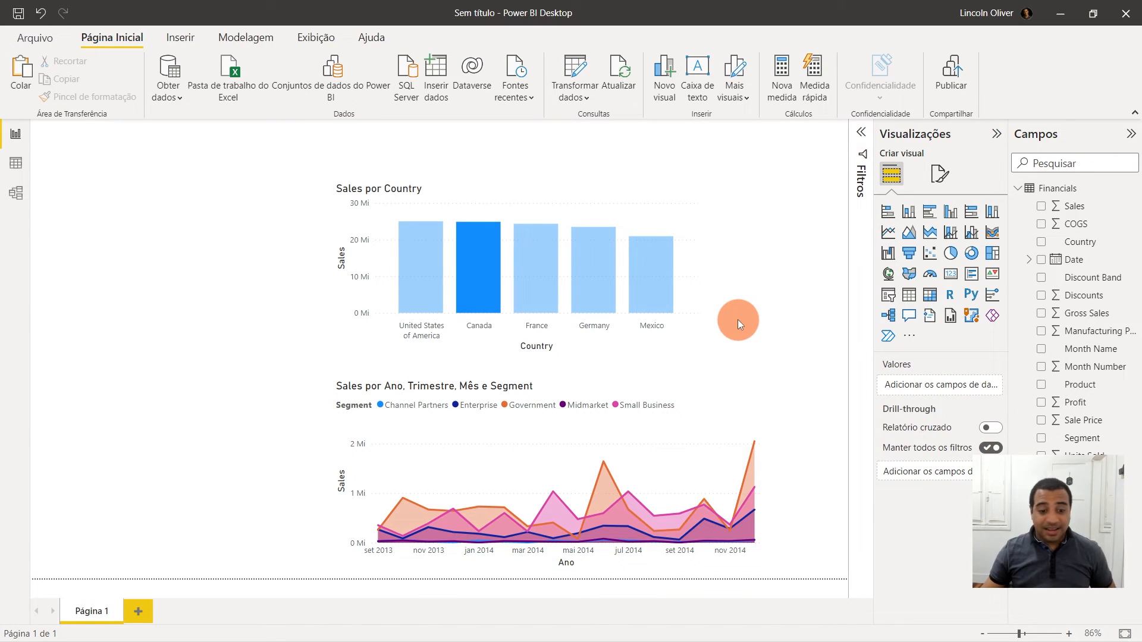
- Center-align the area chart's title in its general format settings
{"action": "left_click", "coordinate": [584, 392]}
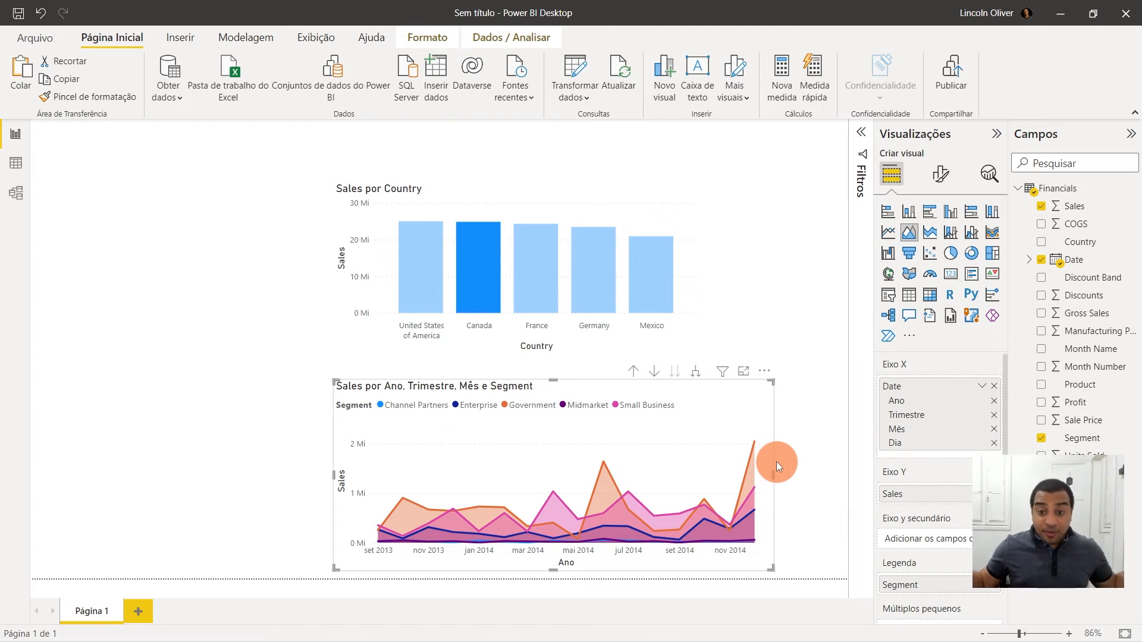
{"action": "left_click", "coordinate": [939, 177]}
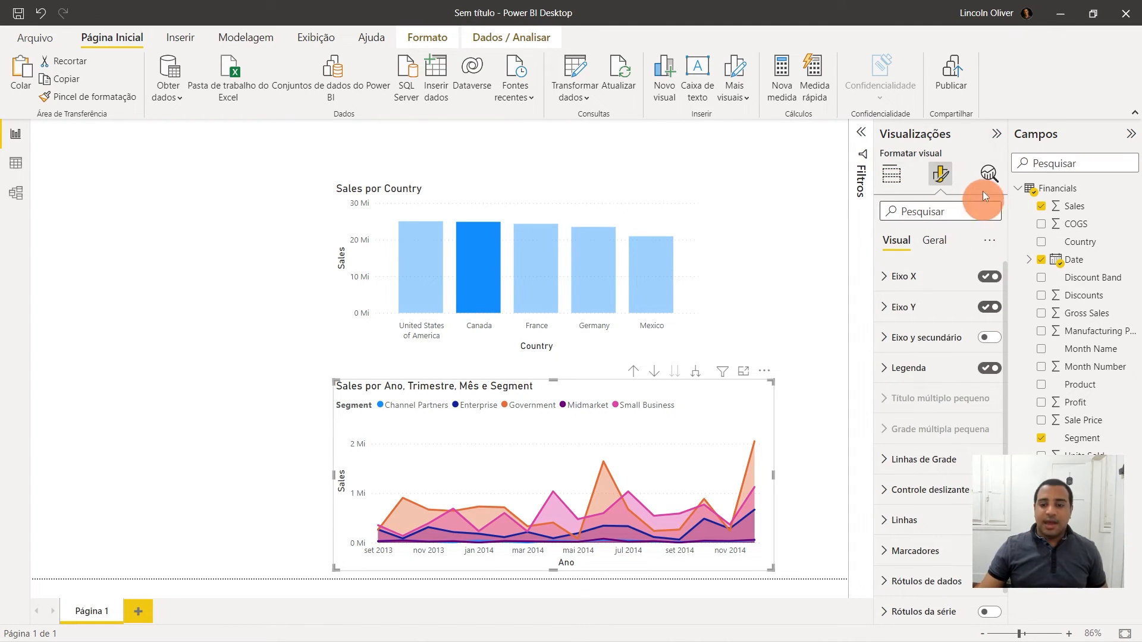
{"action": "right_click", "coordinate": [946, 421]}
{"action": "left_click", "coordinate": [966, 251]}
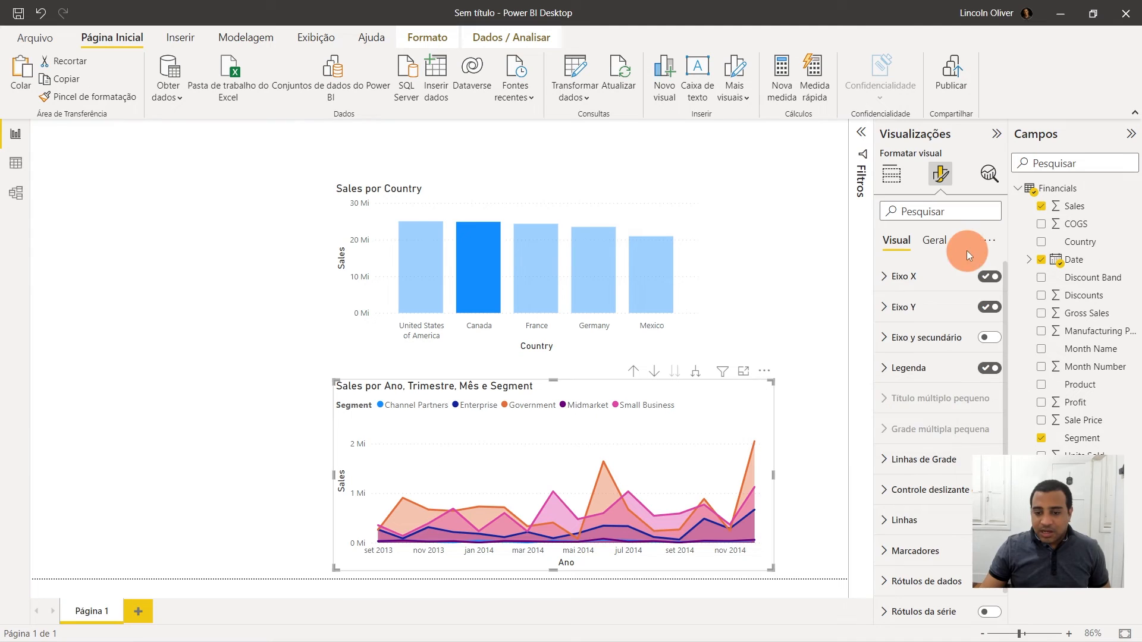
{"action": "scroll", "coordinate": [951, 381], "scroll_direction": "down", "scroll_amount": 1}
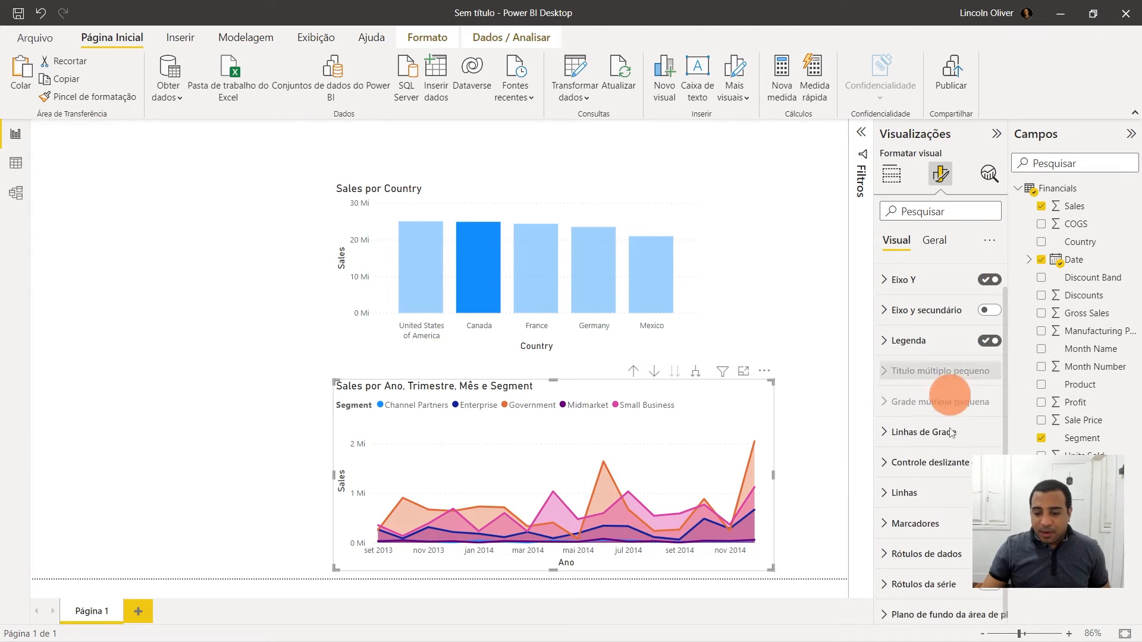
{"action": "left_click", "coordinate": [939, 244]}
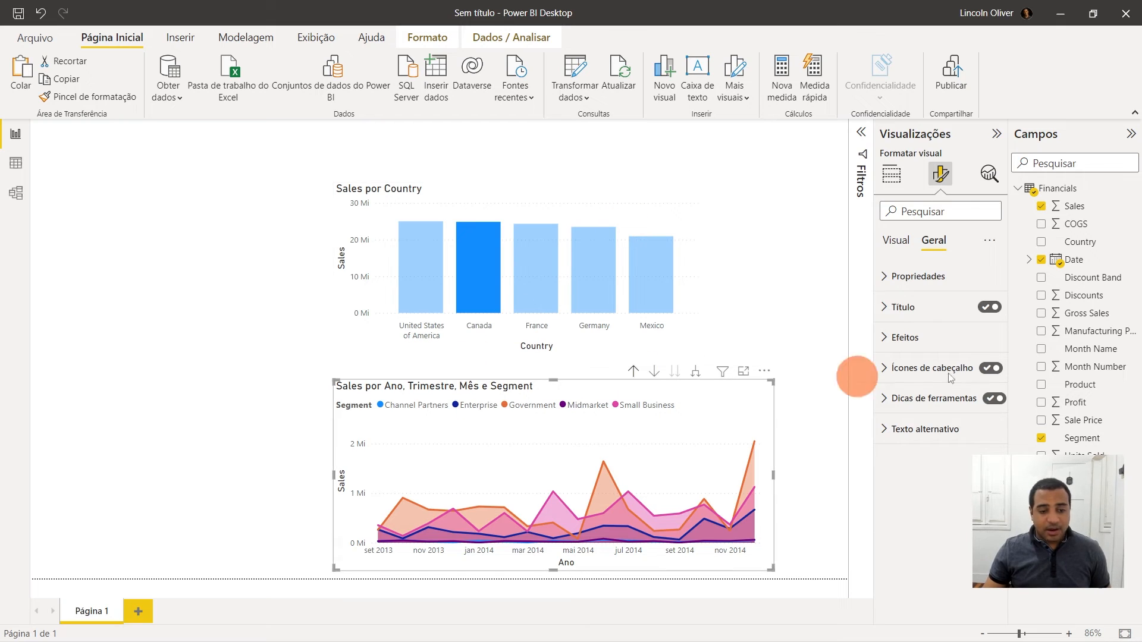
{"action": "left_click", "coordinate": [887, 307]}
{"action": "scroll", "coordinate": [940, 404], "scroll_direction": "down", "scroll_amount": 1}
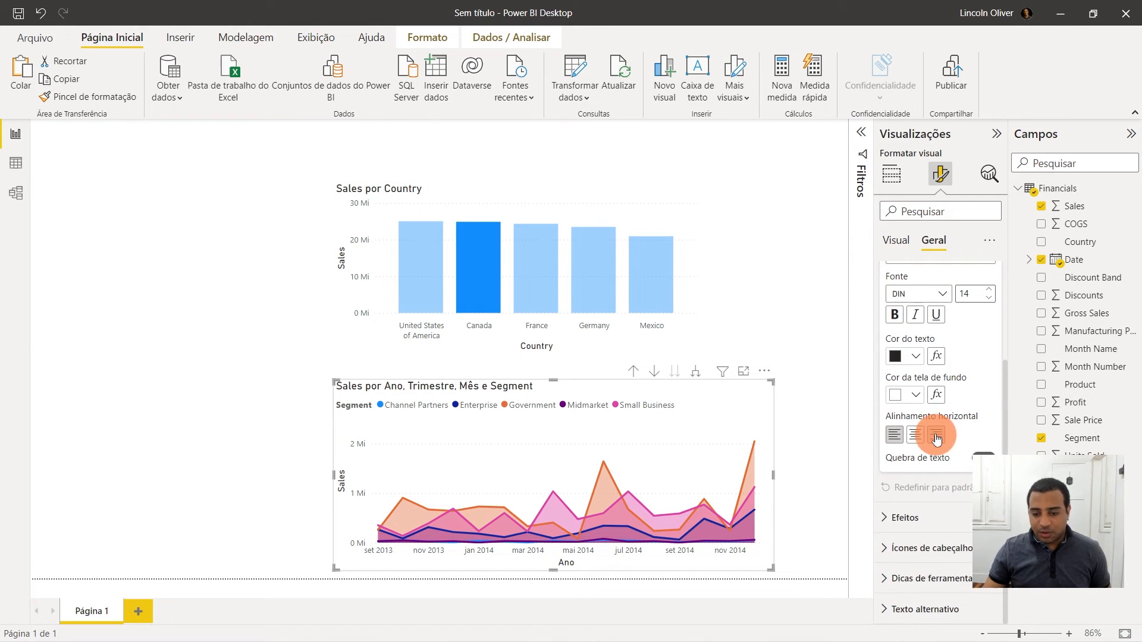
{"action": "left_click", "coordinate": [915, 435]}
{"action": "scroll", "coordinate": [934, 433], "scroll_direction": "up", "scroll_amount": 2}
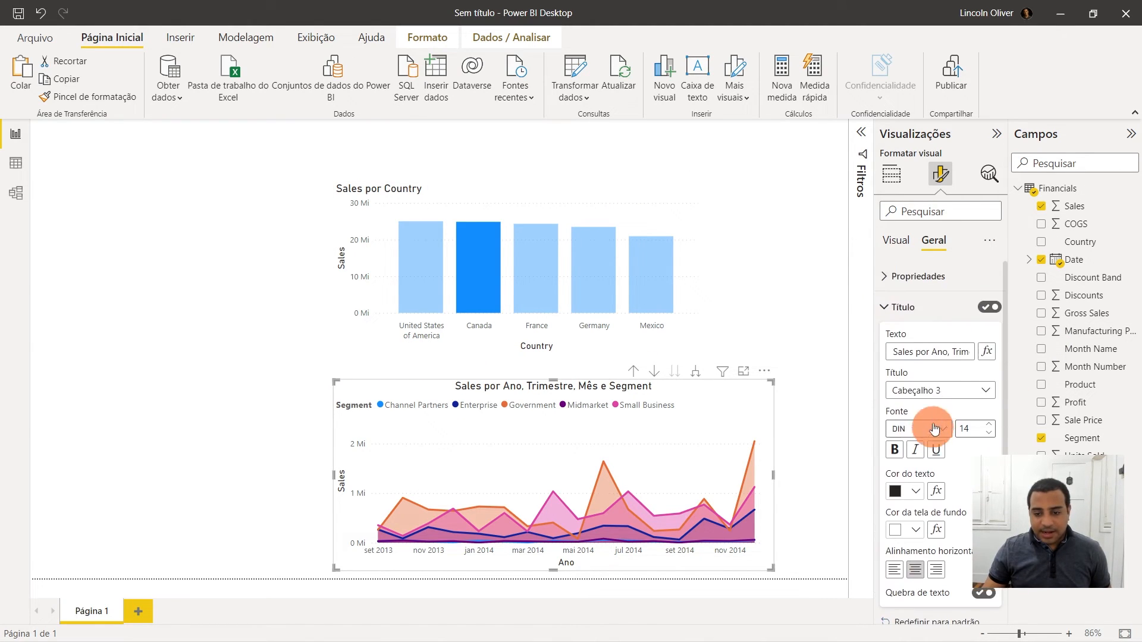
{"action": "left_click", "coordinate": [900, 308]}
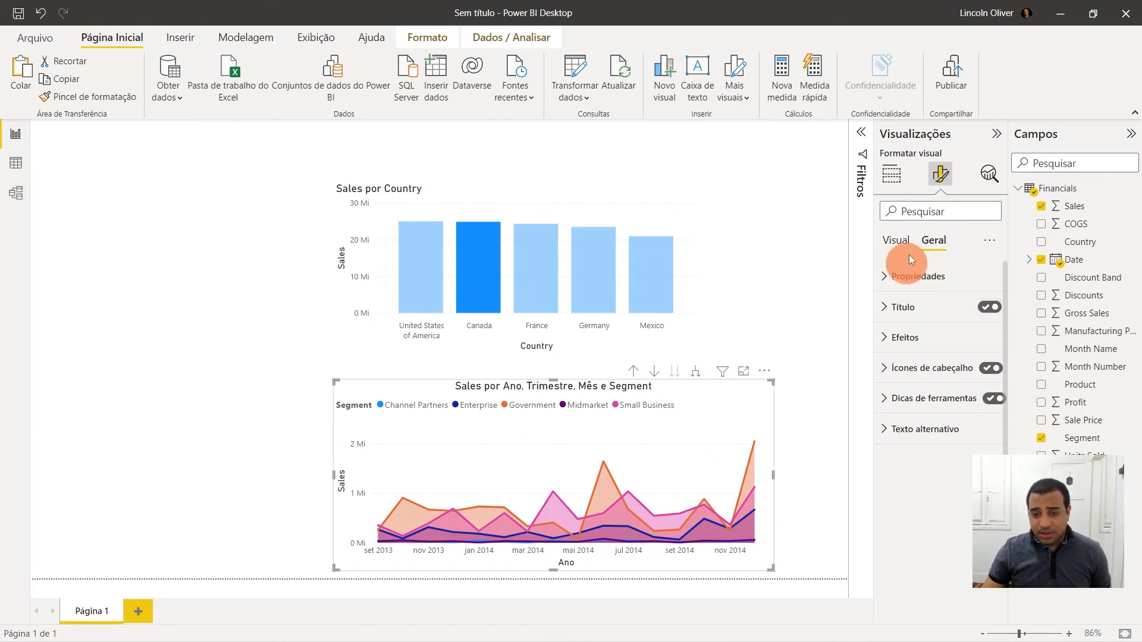
{"action": "left_click", "coordinate": [894, 342]}
{"action": "scroll", "coordinate": [946, 369], "scroll_direction": "down", "scroll_amount": 1}
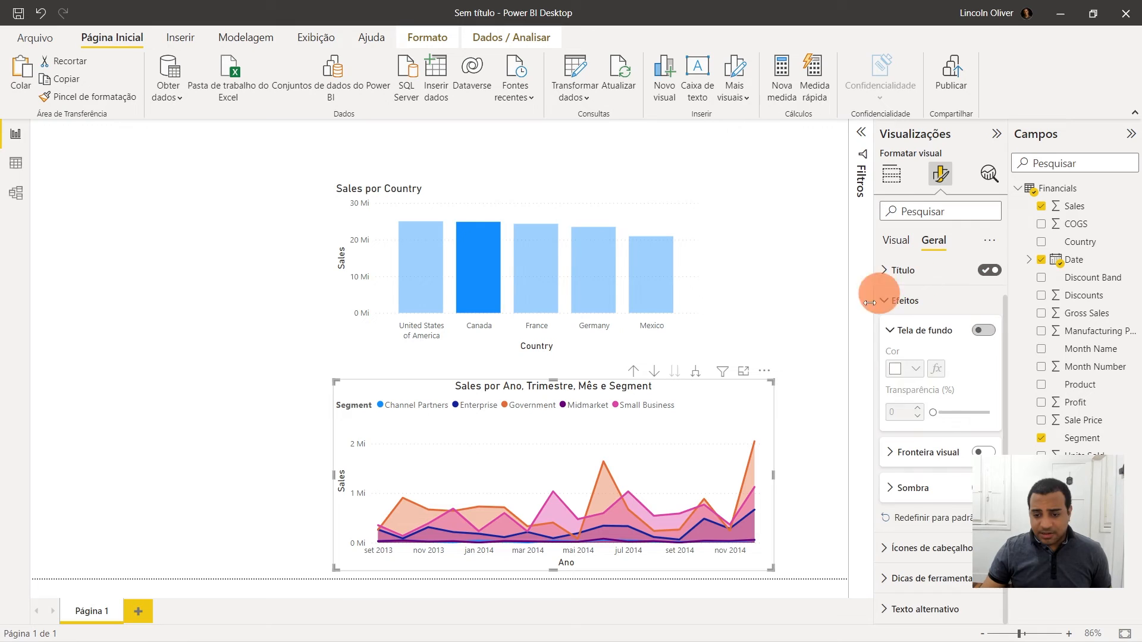
{"action": "left_click", "coordinate": [892, 329]}
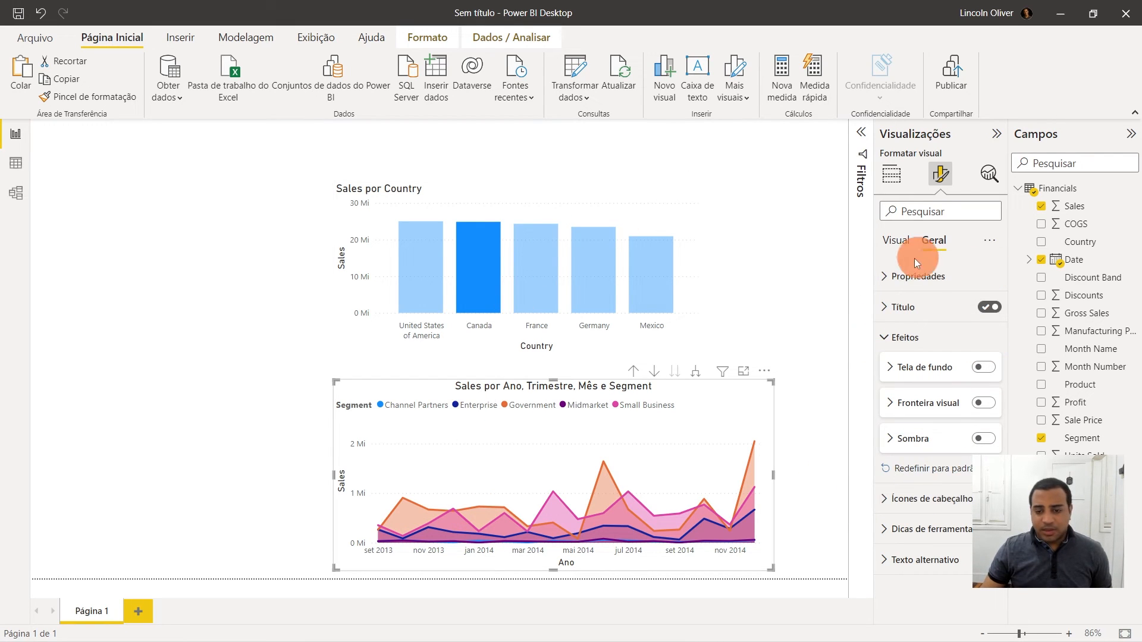
- Hide the title of the area chart's legend
{"action": "left_click", "coordinate": [899, 247]}
{"action": "left_click", "coordinate": [883, 365]}
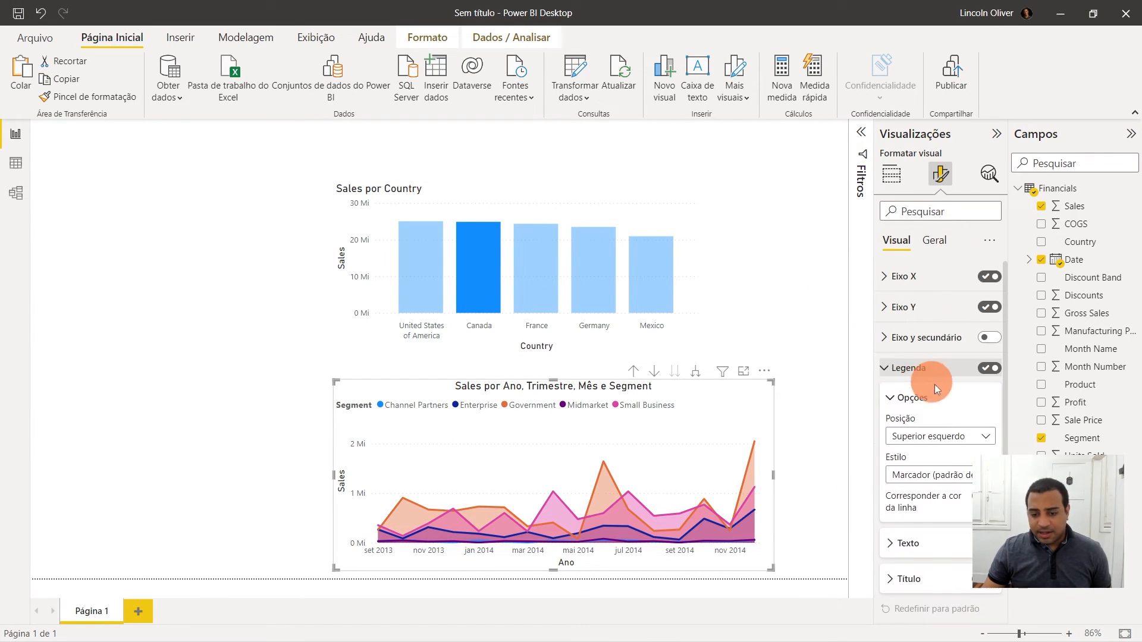
{"action": "scroll", "coordinate": [951, 386], "scroll_direction": "down", "scroll_amount": 3}
{"action": "scroll", "coordinate": [969, 407], "scroll_direction": "down", "scroll_amount": 1}
{"action": "left_click", "coordinate": [985, 419]}
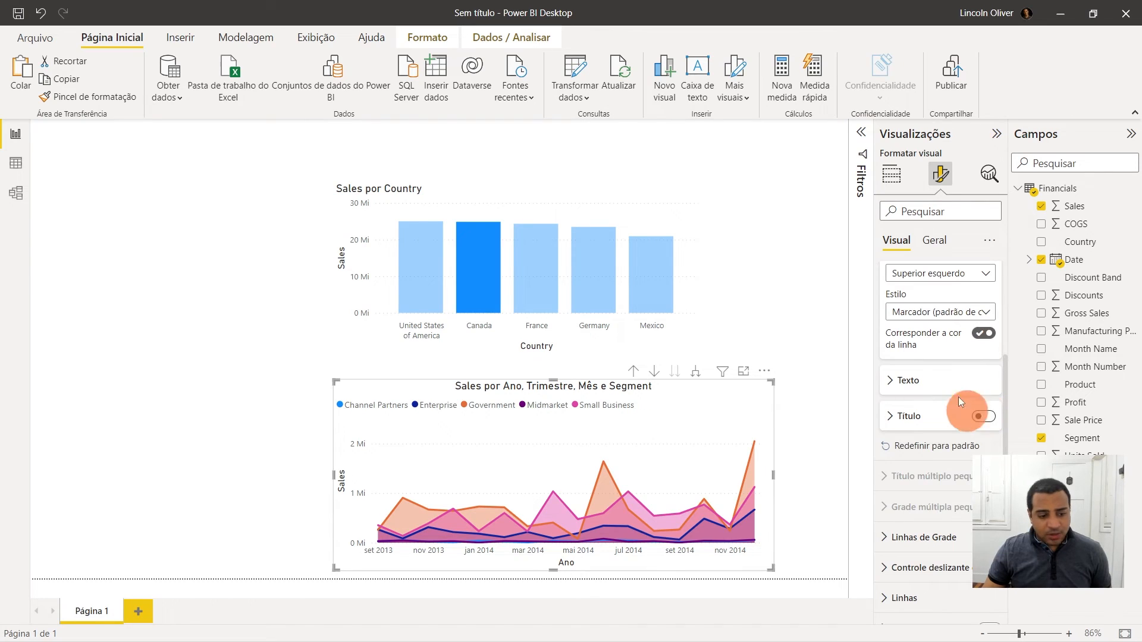
- Set the area chart's legend position to Superior central
{"action": "scroll", "coordinate": [903, 410], "scroll_direction": "up", "scroll_amount": 1}
{"action": "scroll", "coordinate": [901, 408], "scroll_direction": "up", "scroll_amount": 5}
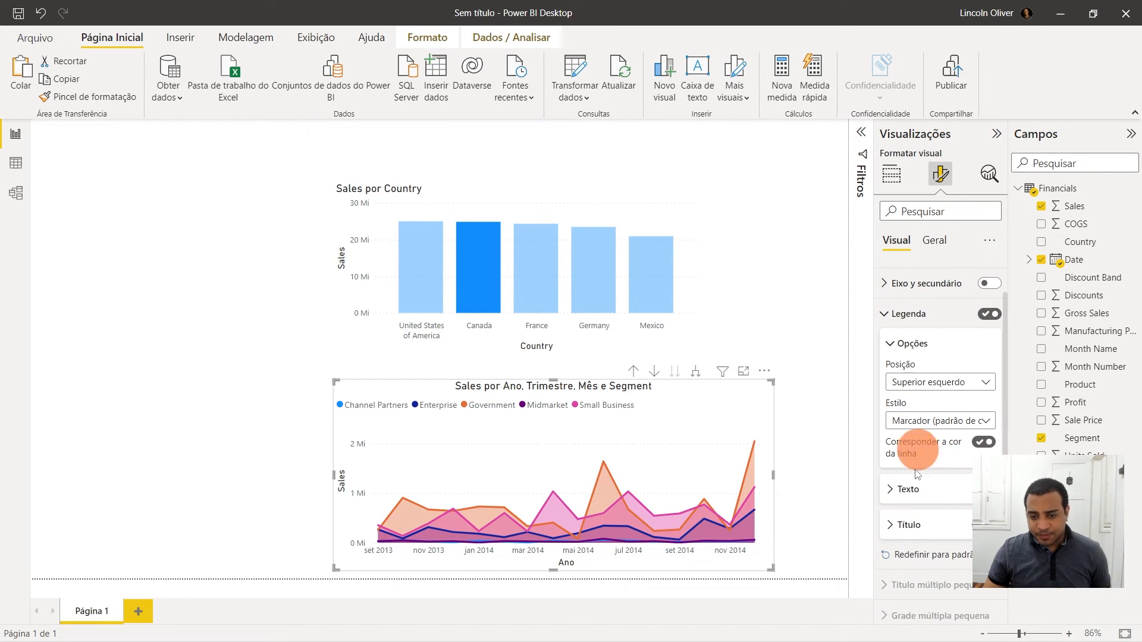
{"action": "scroll", "coordinate": [890, 480], "scroll_direction": "down", "scroll_amount": 4}
{"action": "left_click", "coordinate": [894, 440]}
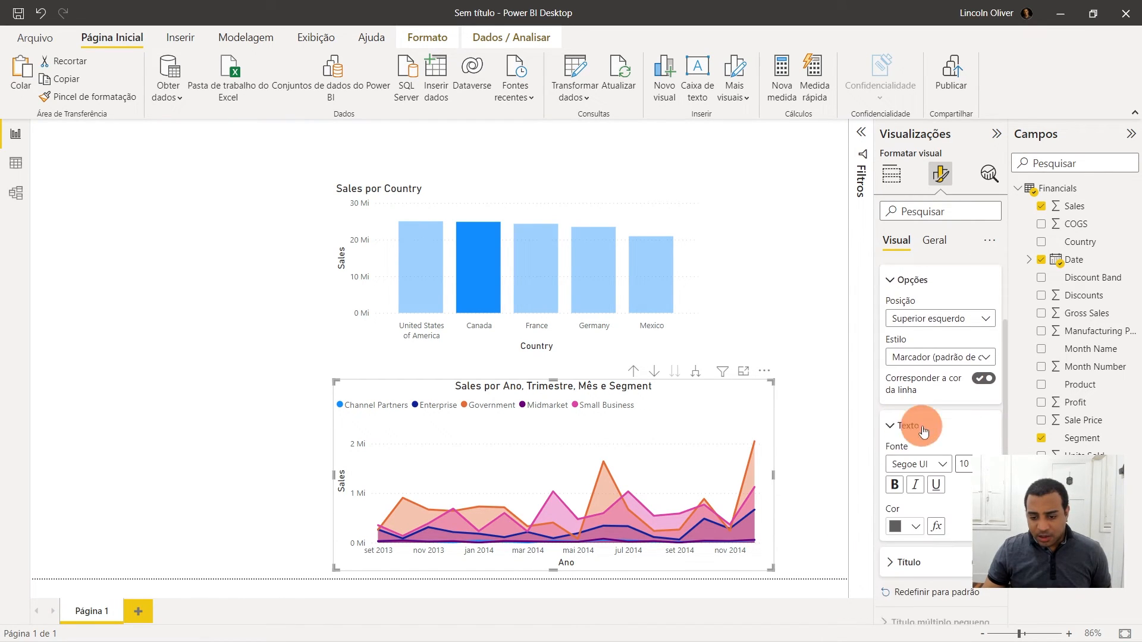
{"action": "scroll", "coordinate": [956, 443], "scroll_direction": "down", "scroll_amount": 3}
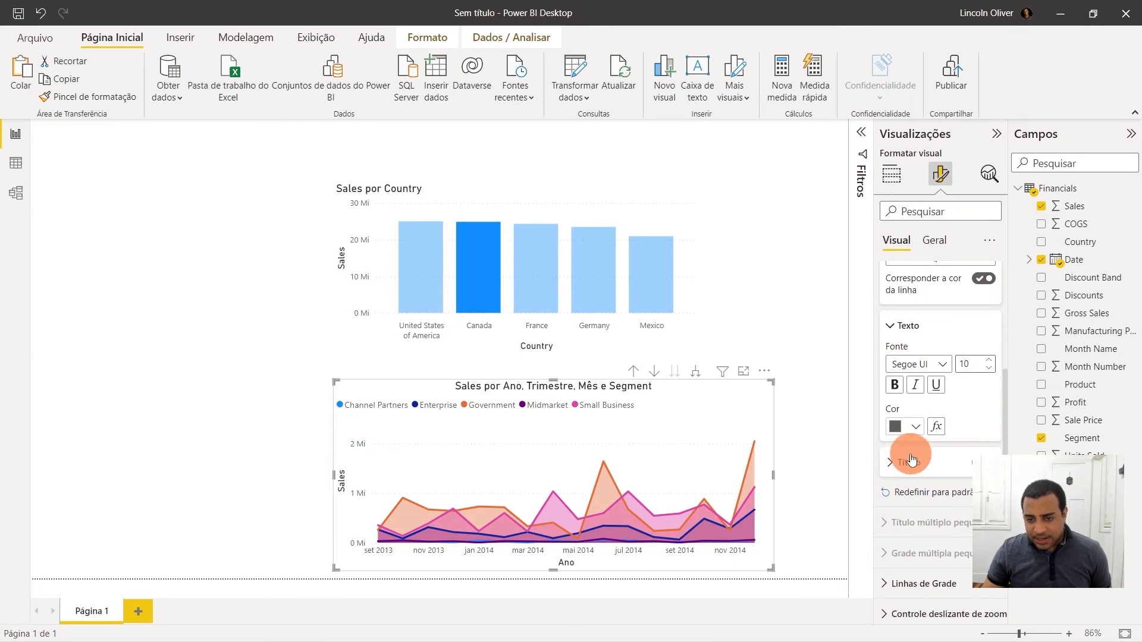
{"action": "scroll", "coordinate": [916, 452], "scroll_direction": "up", "scroll_amount": 3}
{"action": "left_click", "coordinate": [943, 327]}
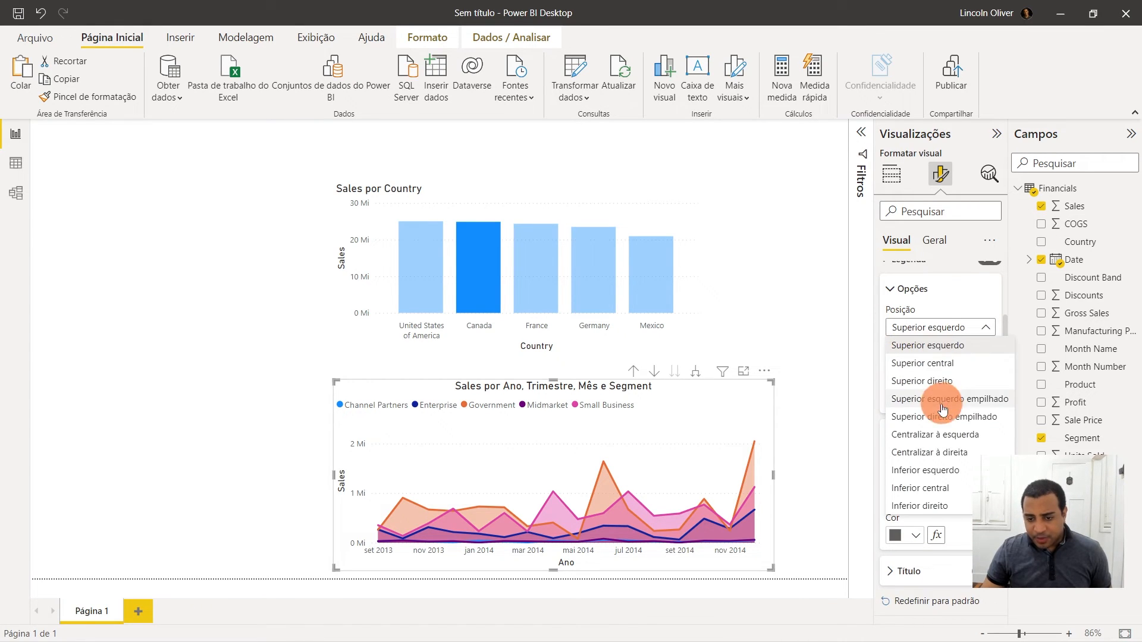
{"action": "left_click", "coordinate": [923, 363]}
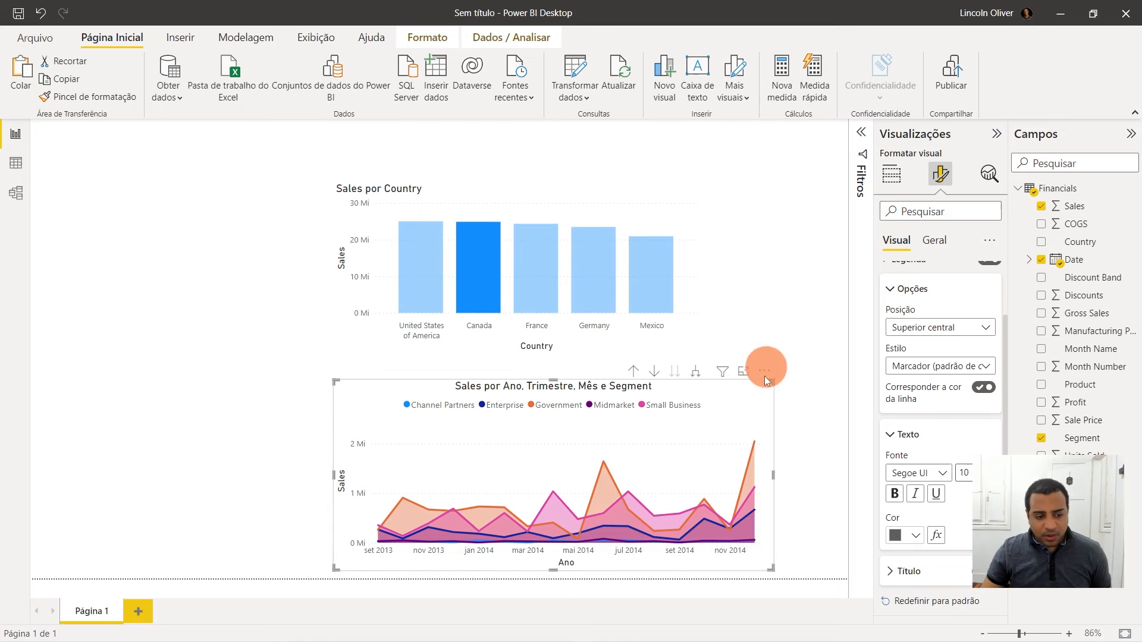
- Try hiding the area chart's Y axis
{"action": "scroll", "coordinate": [964, 298], "scroll_direction": "up", "scroll_amount": 3}
{"action": "left_click", "coordinate": [934, 241]}
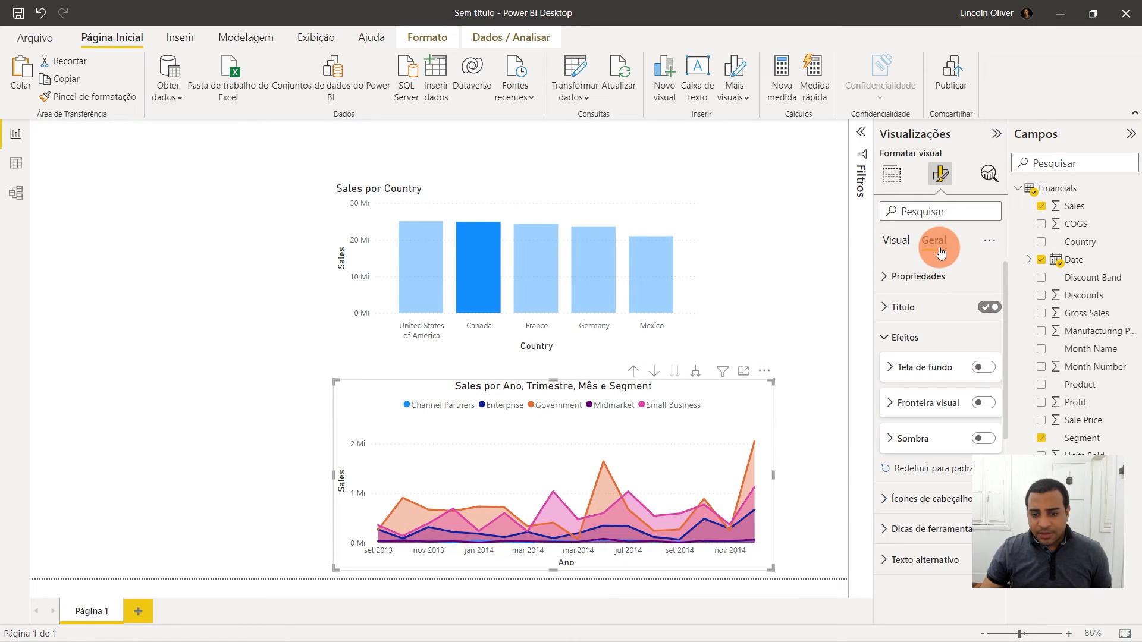
{"action": "left_click", "coordinate": [891, 255]}
{"action": "left_click", "coordinate": [886, 315]}
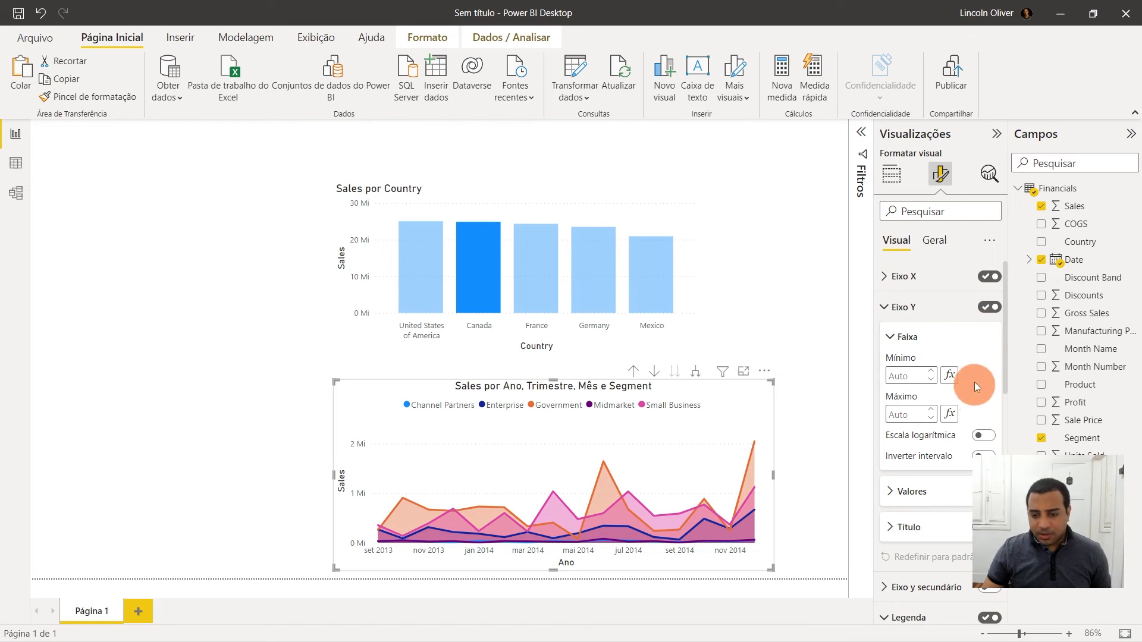
{"action": "left_click", "coordinate": [990, 308]}
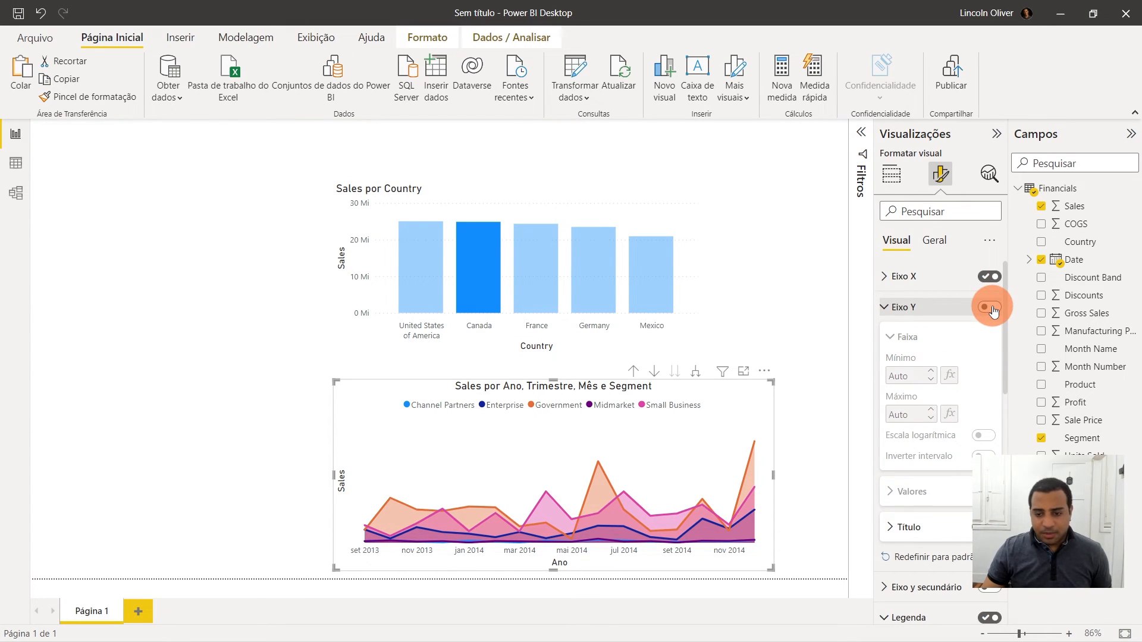
{"action": "left_click", "coordinate": [991, 309]}
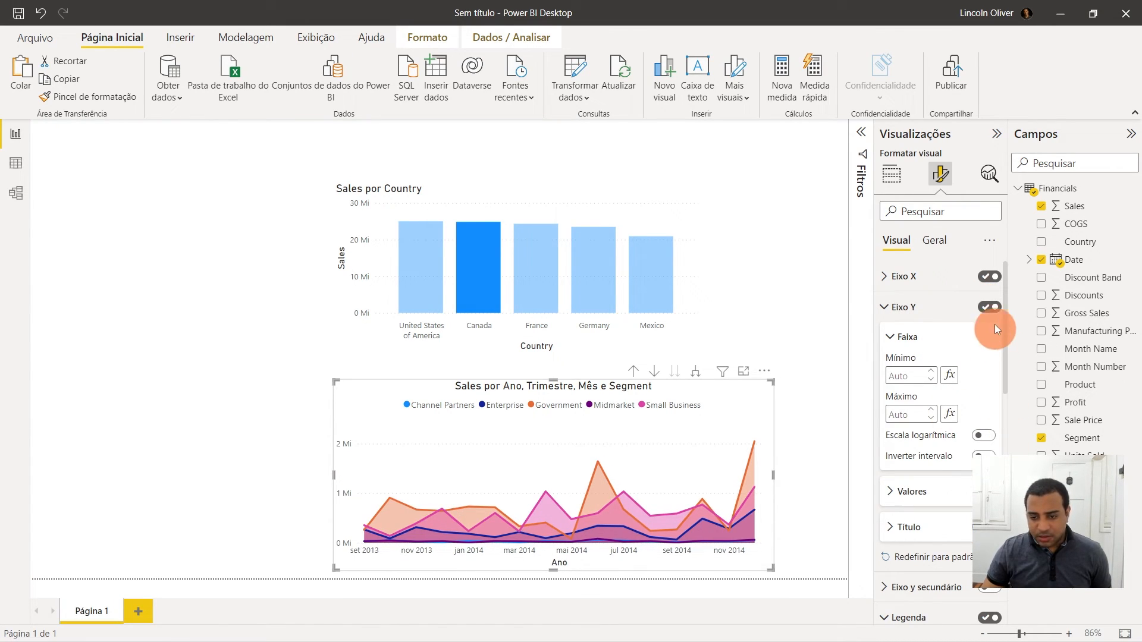
{"action": "left_click", "coordinate": [977, 313]}
{"action": "left_click", "coordinate": [990, 308]}
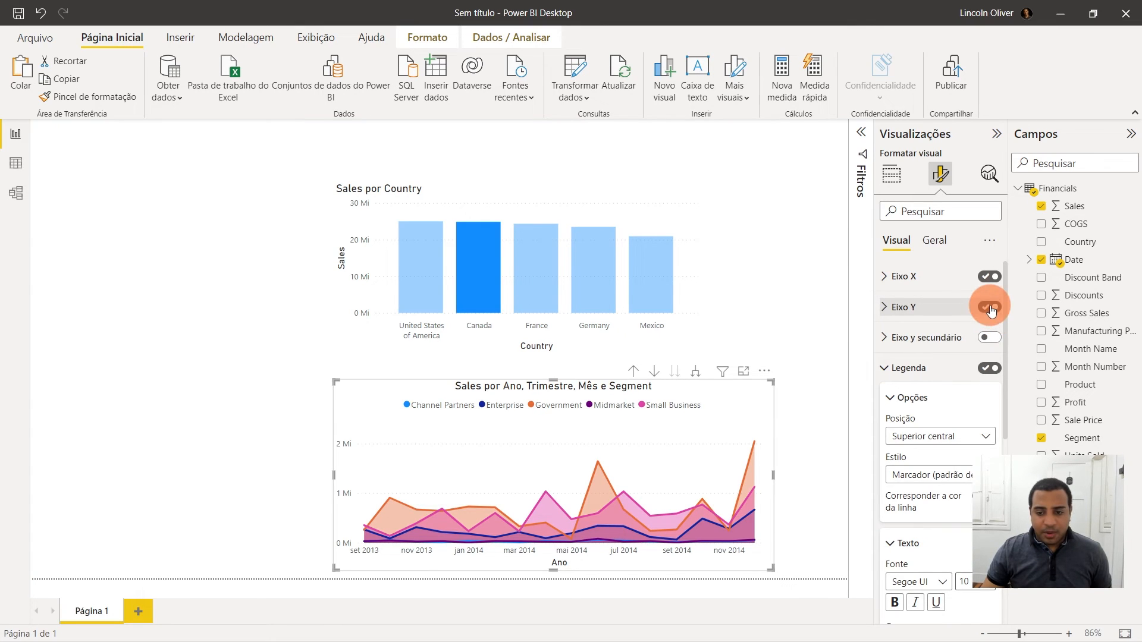
- Try turning on data labels for the area chart, then turn its Y axis back on
{"action": "left_click", "coordinate": [884, 368]}
{"action": "scroll", "coordinate": [892, 375], "scroll_direction": "down", "scroll_amount": 1}
{"action": "left_click", "coordinate": [989, 548]}
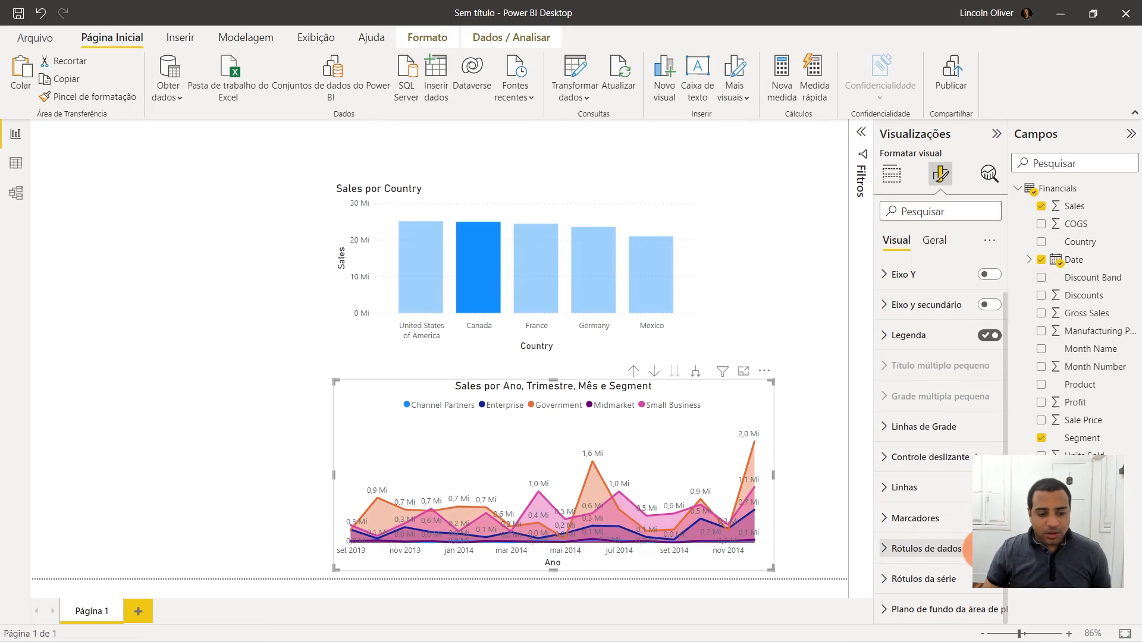
{"action": "left_click", "coordinate": [884, 557]}
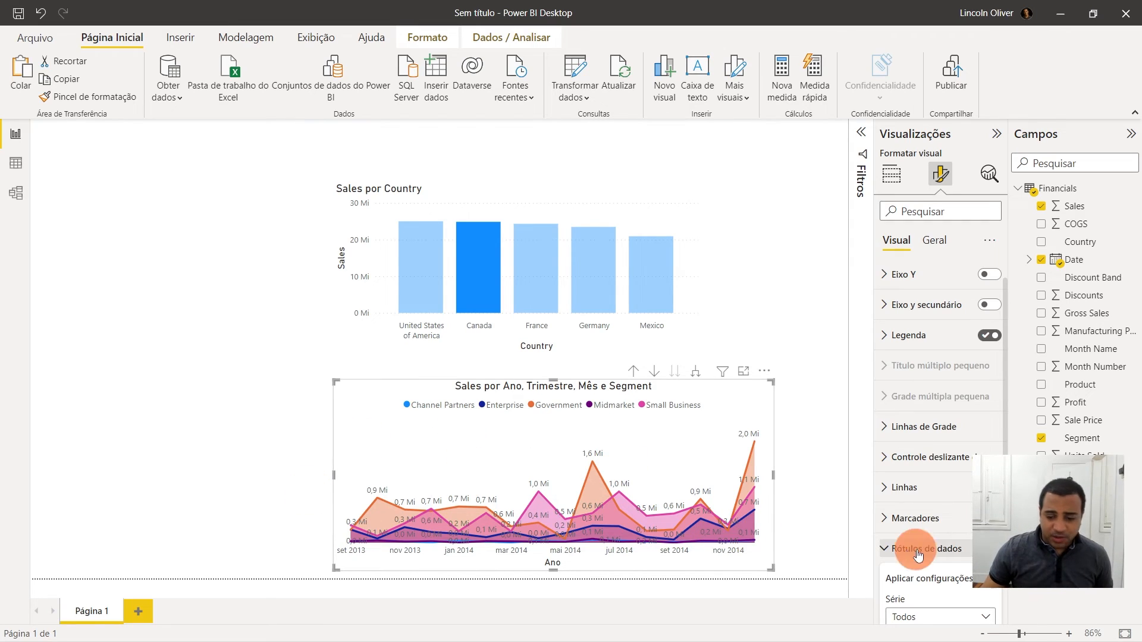
{"action": "left_click", "coordinate": [983, 549]}
{"action": "scroll", "coordinate": [990, 386], "scroll_direction": "up", "scroll_amount": 1}
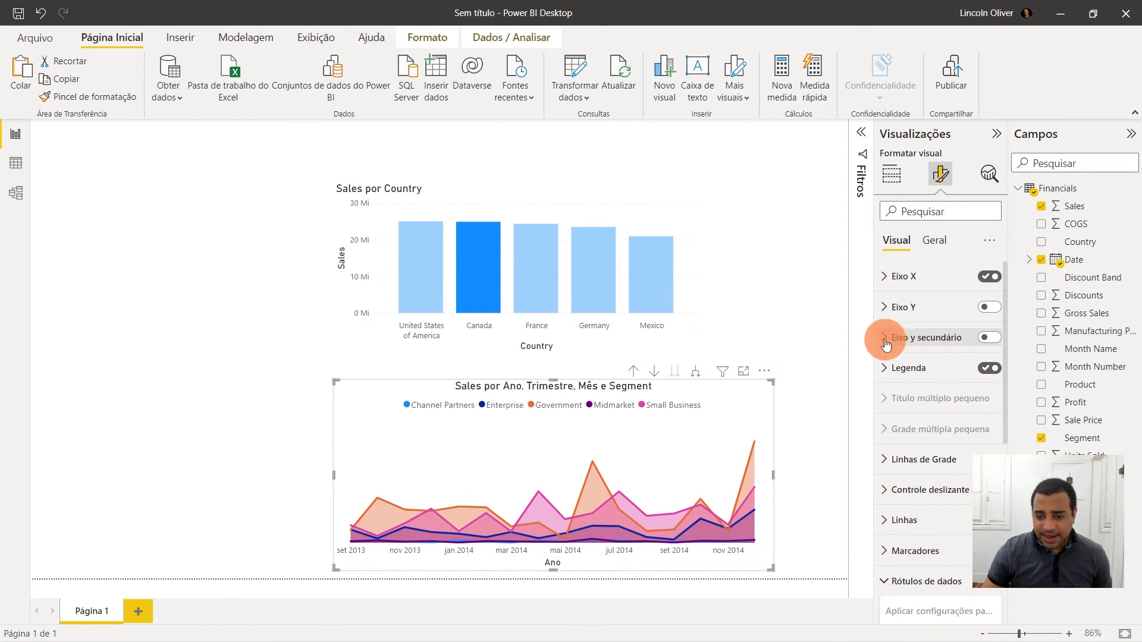
{"action": "left_click", "coordinate": [985, 308]}
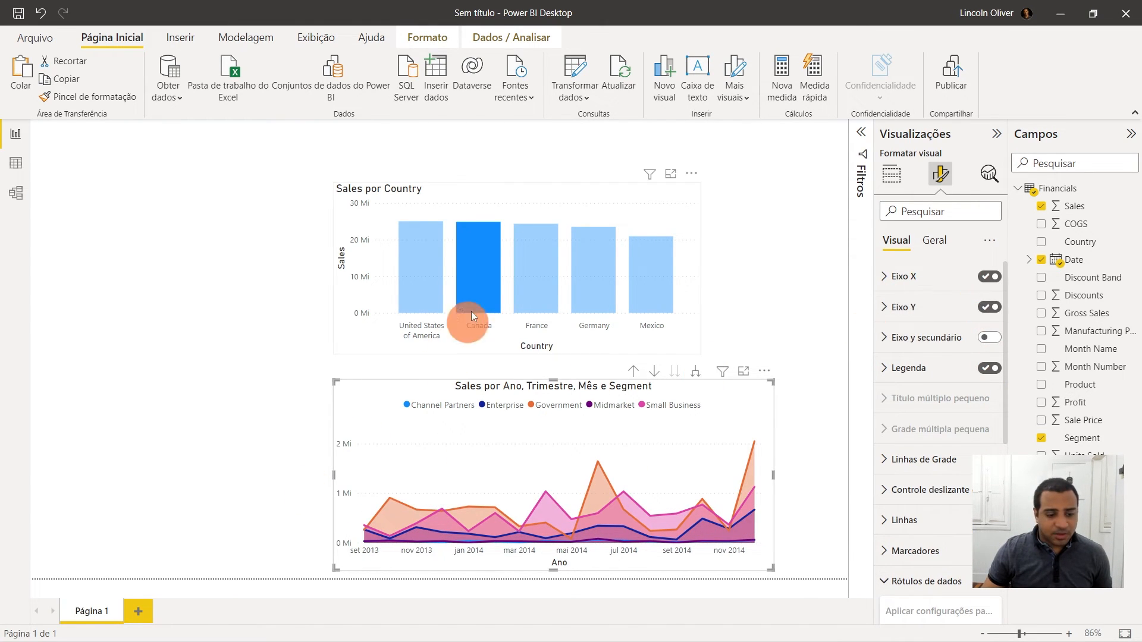
- Hide the column chart's Y axis and turn on its data labels
{"action": "left_click", "coordinate": [550, 209]}
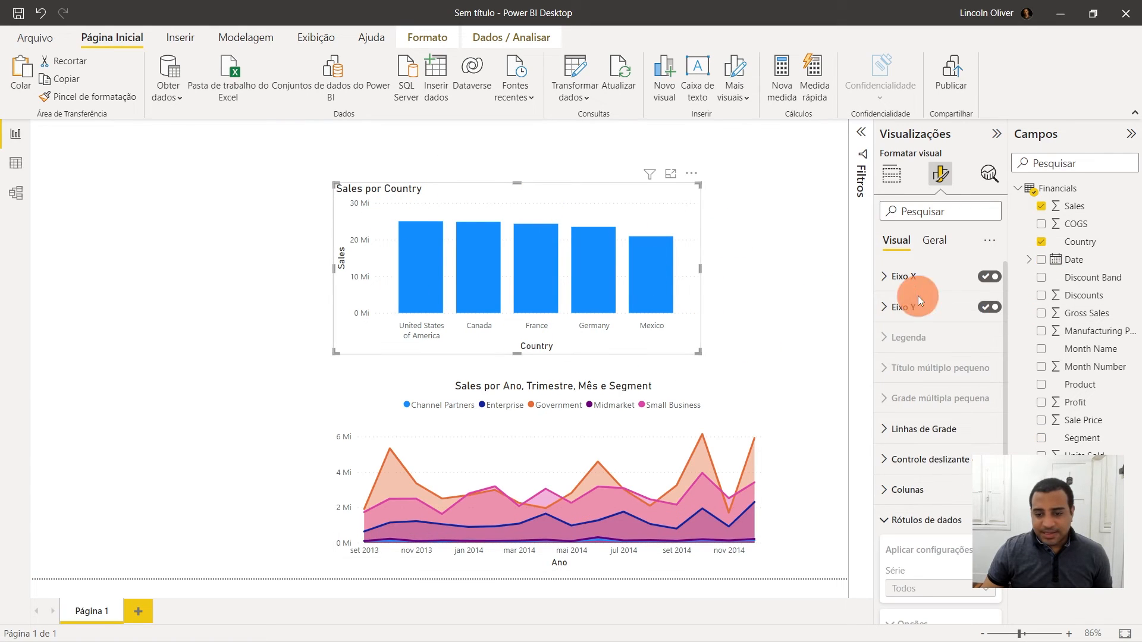
{"action": "left_click", "coordinate": [884, 306]}
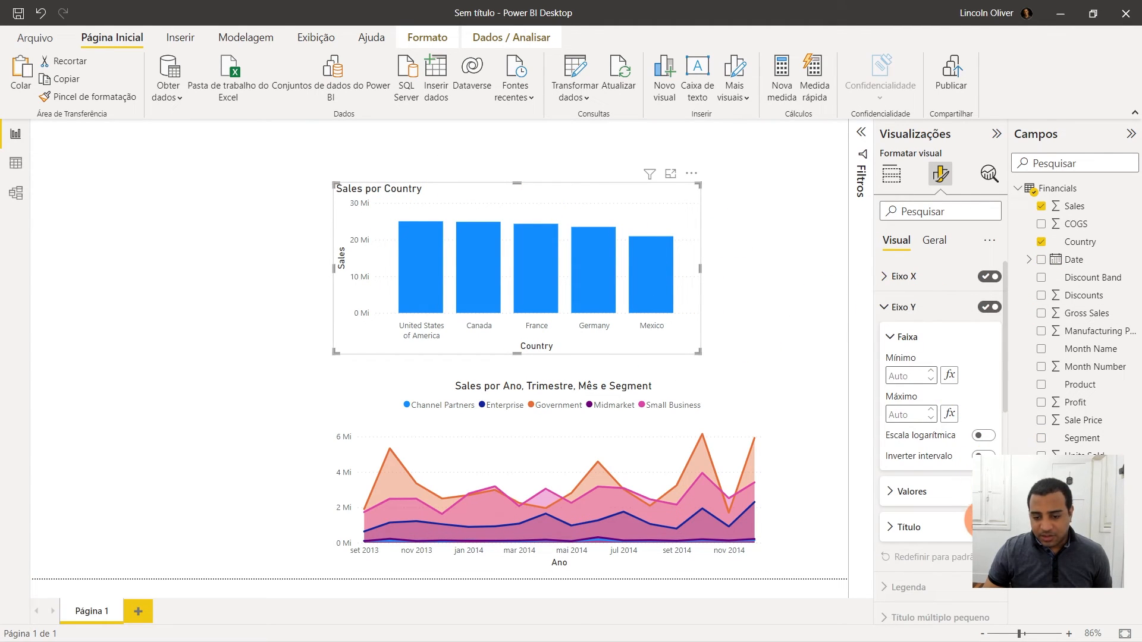
{"action": "left_click", "coordinate": [988, 307]}
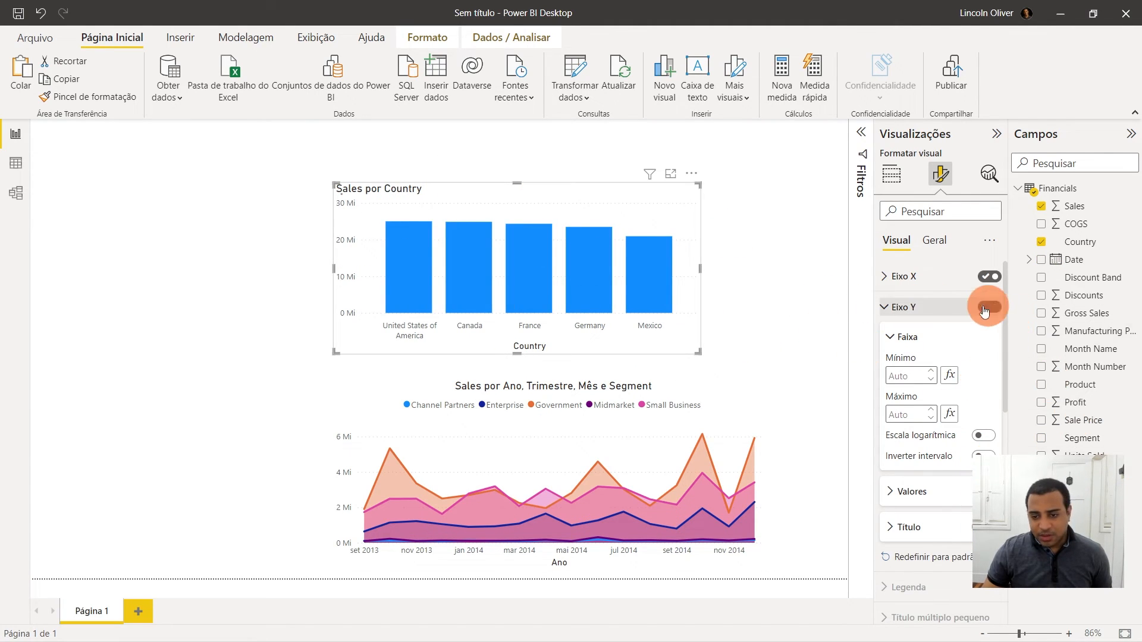
{"action": "left_click", "coordinate": [883, 308]}
{"action": "scroll", "coordinate": [968, 364], "scroll_direction": "down", "scroll_amount": 5}
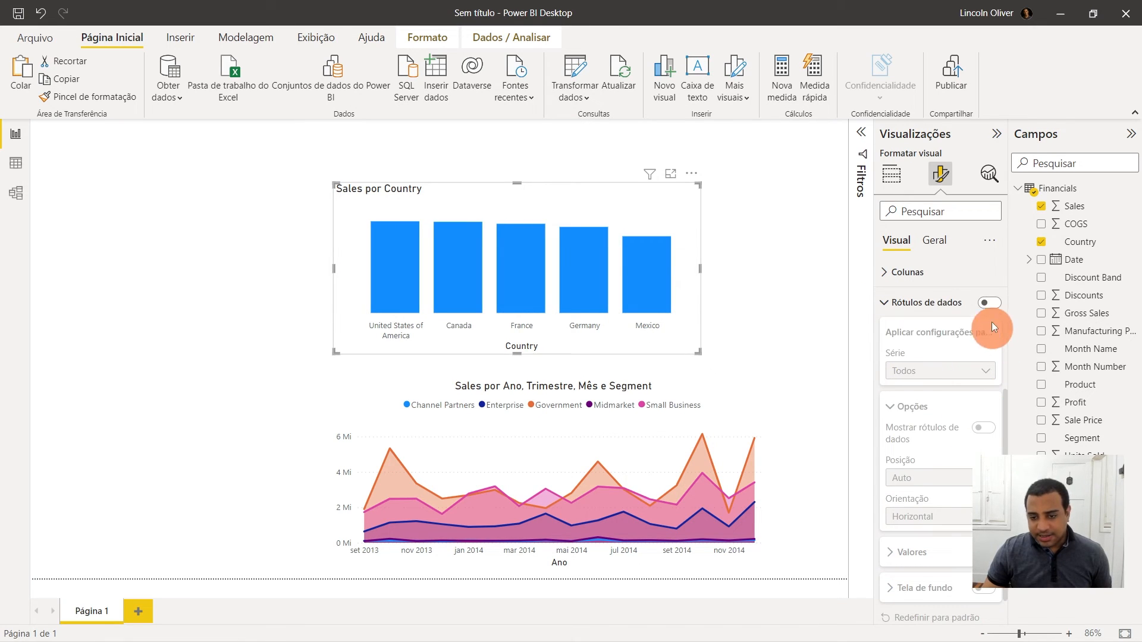
{"action": "left_click", "coordinate": [990, 305]}
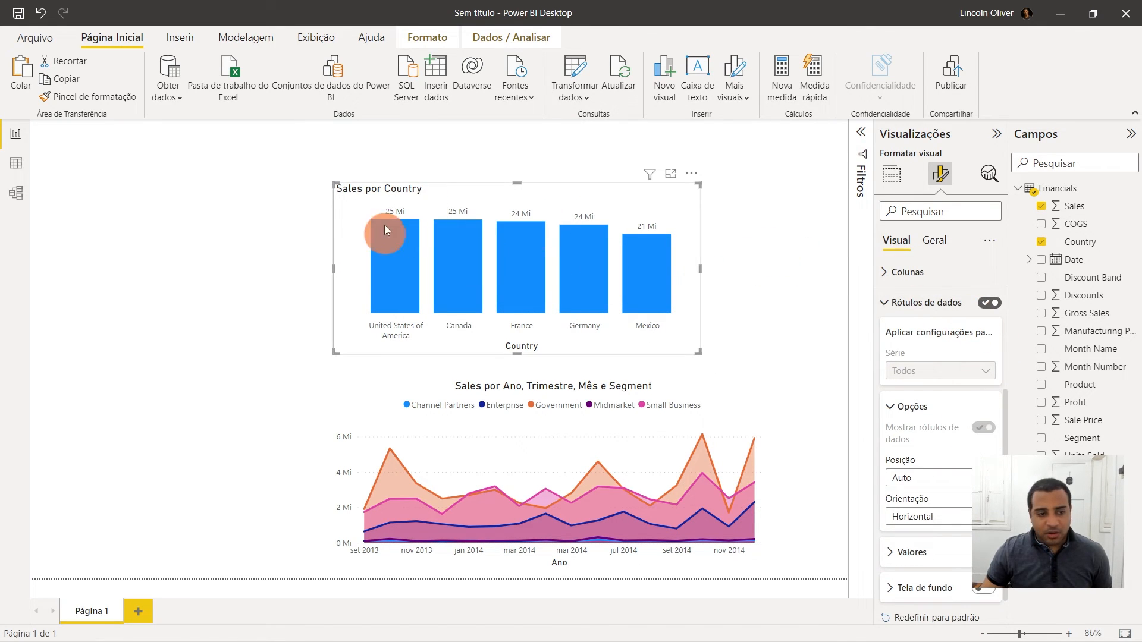
- Center-align the column chart's title and move the chart slightly to the right
{"action": "left_click", "coordinate": [934, 240]}
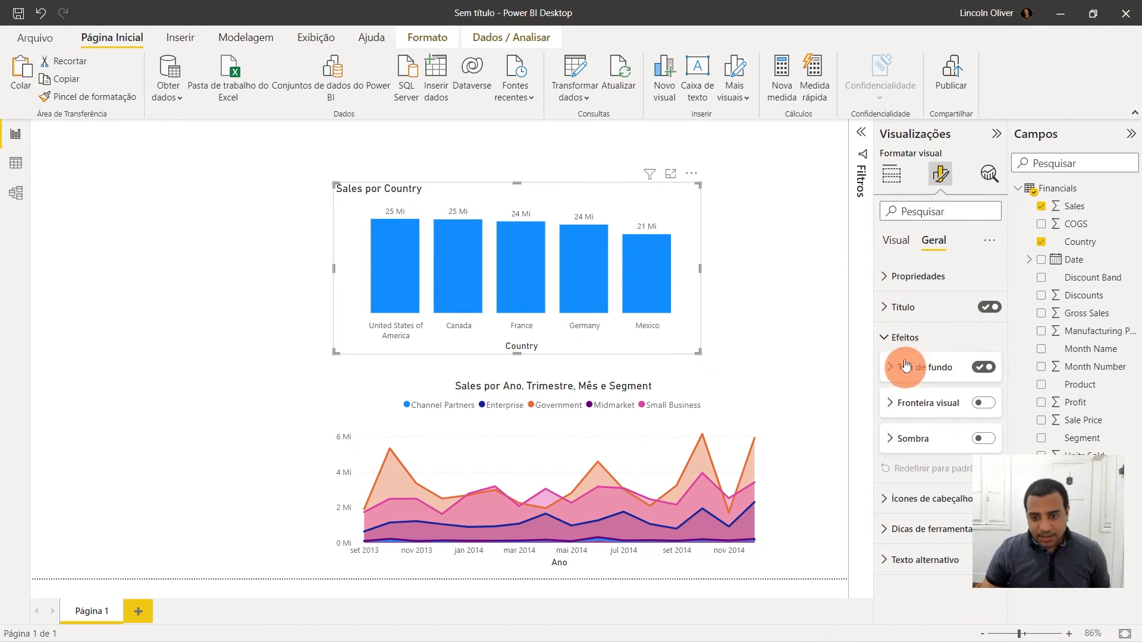
{"action": "left_click", "coordinate": [895, 310]}
{"action": "left_click", "coordinate": [911, 572]}
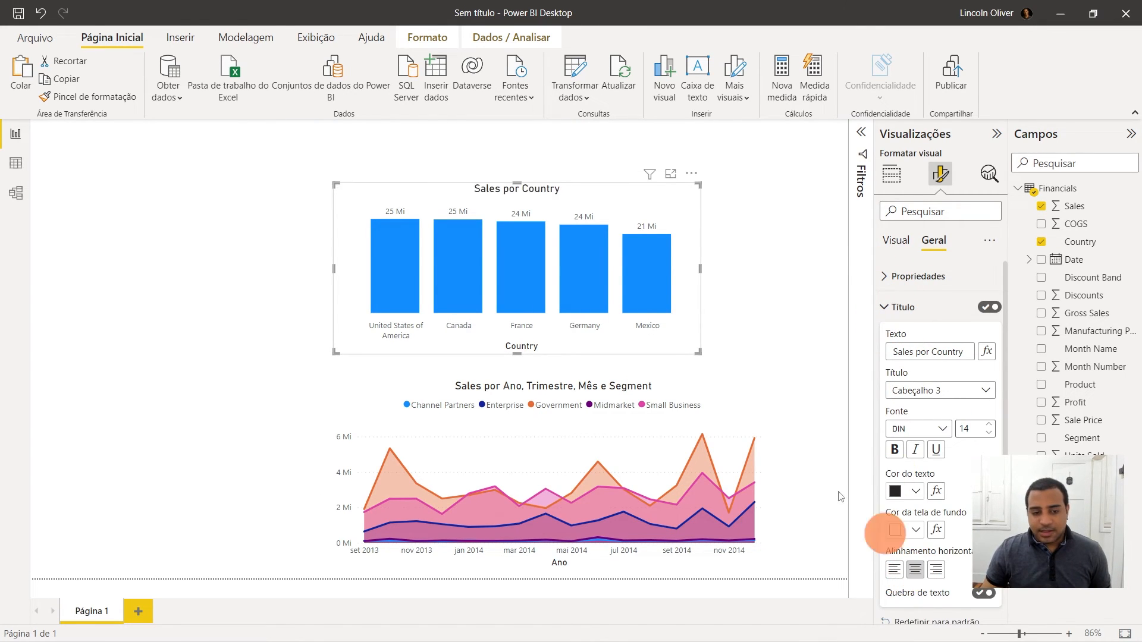
{"action": "left_click_drag", "start_coordinate": [574, 221], "coordinate": [661, 196]}
{"action": "left_click", "coordinate": [889, 307]}
{"action": "left_click", "coordinate": [896, 250]}
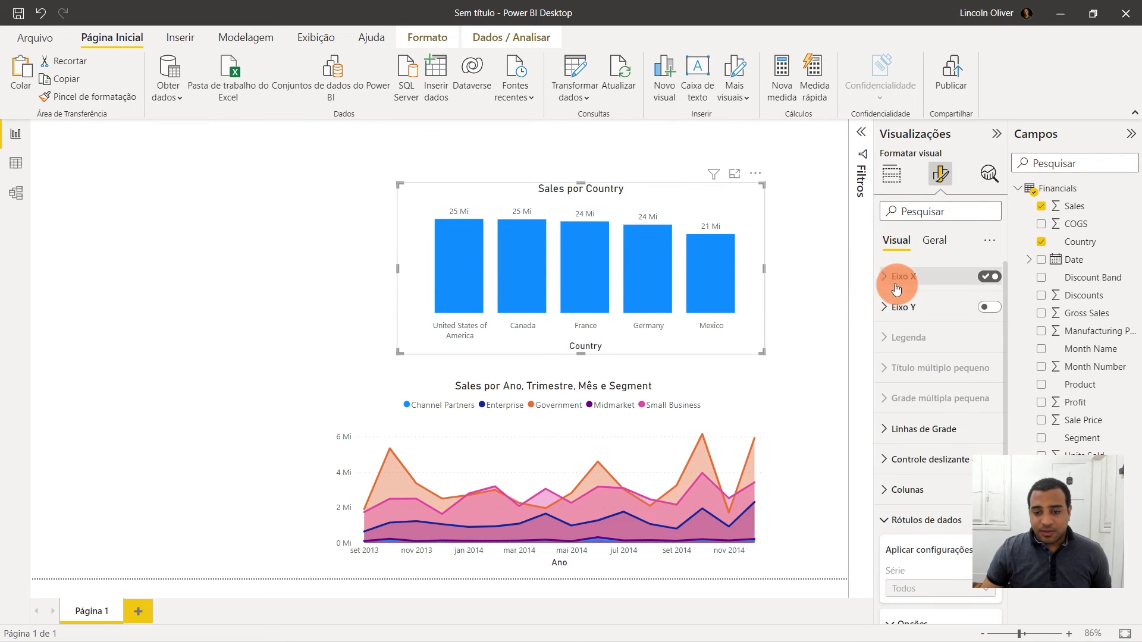
- Narrow the area chart by pulling its left edge inward to about the column chart's left edge
{"action": "left_click", "coordinate": [889, 277]}
{"action": "left_click", "coordinate": [973, 507]}
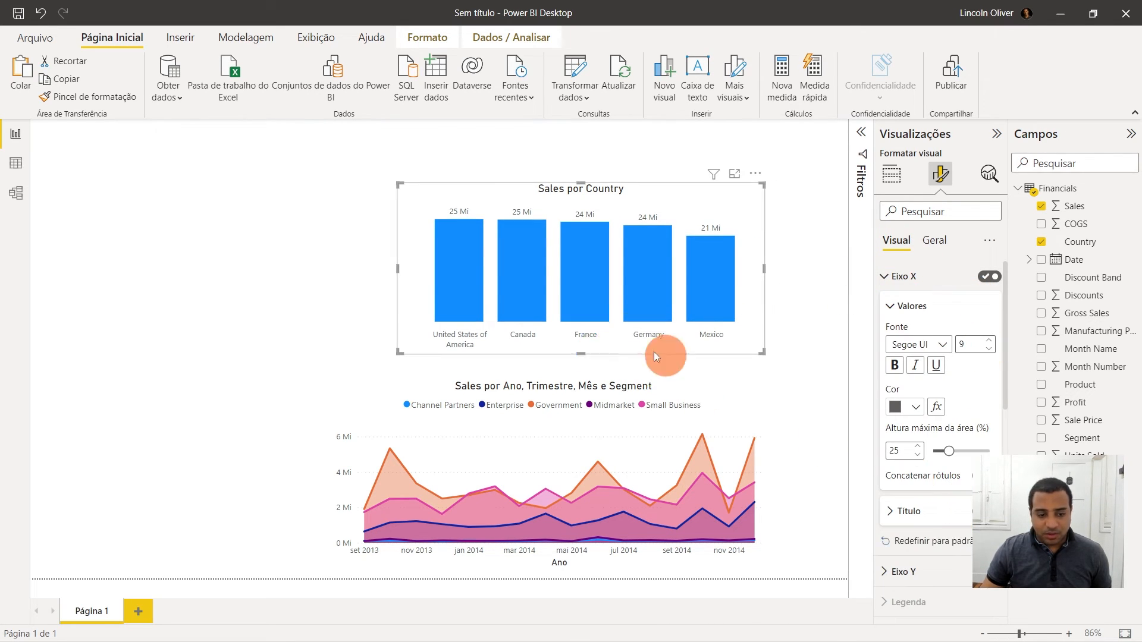
{"action": "left_click", "coordinate": [588, 381]}
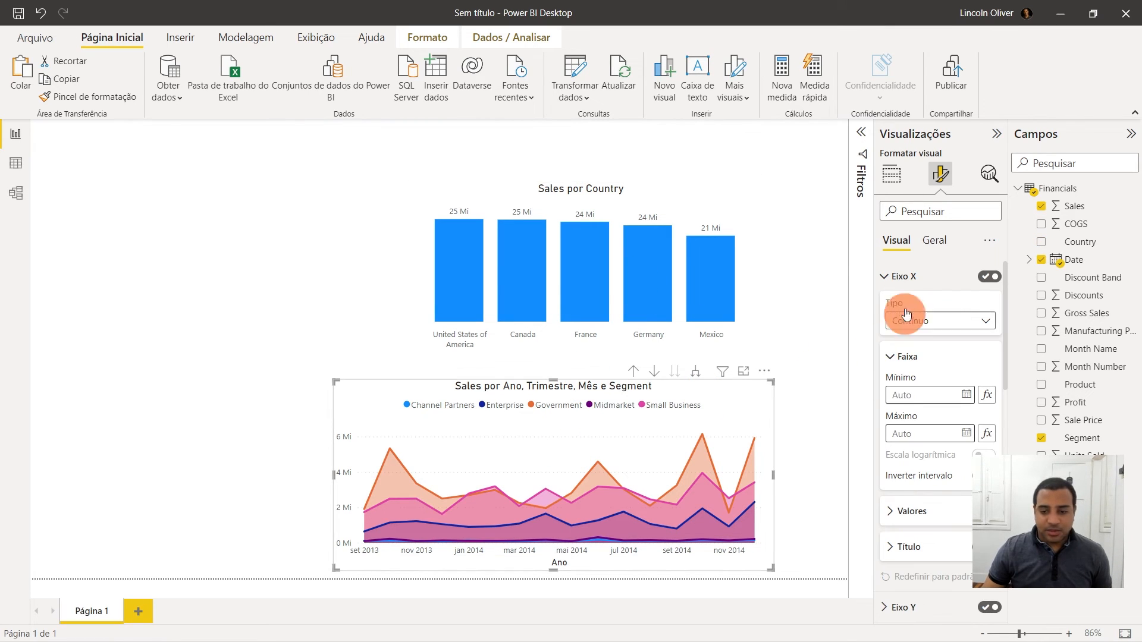
{"action": "left_click", "coordinate": [979, 548]}
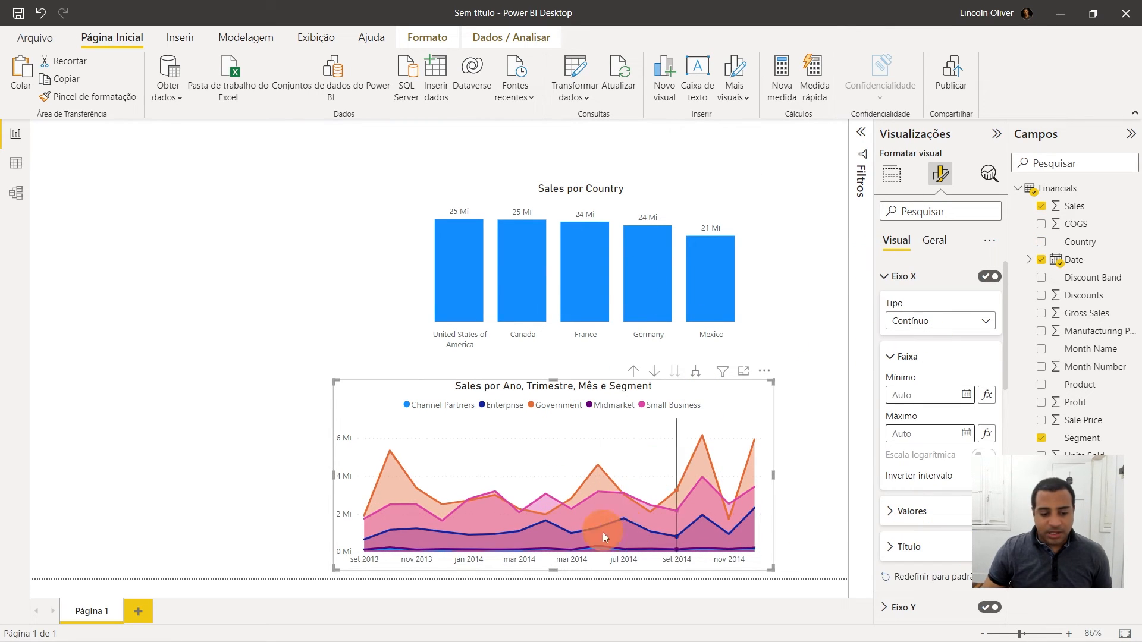
{"action": "left_click_drag", "start_coordinate": [334, 476], "coordinate": [414, 477]}
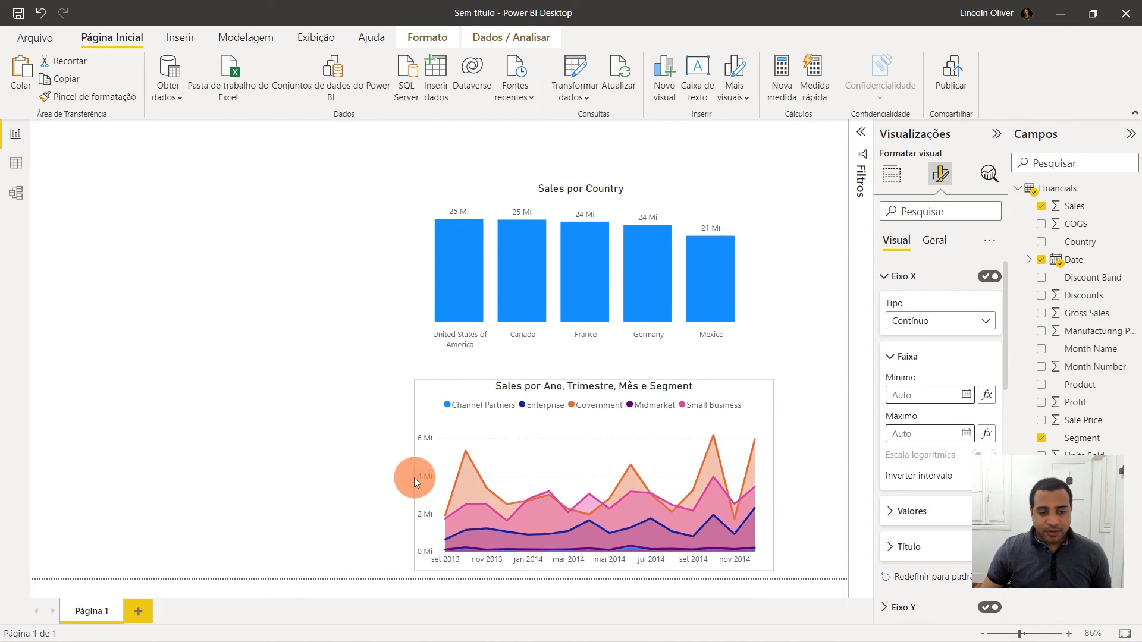
- Insert a clustered bar chart with Product on the Y axis and Sales on the X axis
{"action": "left_click", "coordinate": [780, 299]}
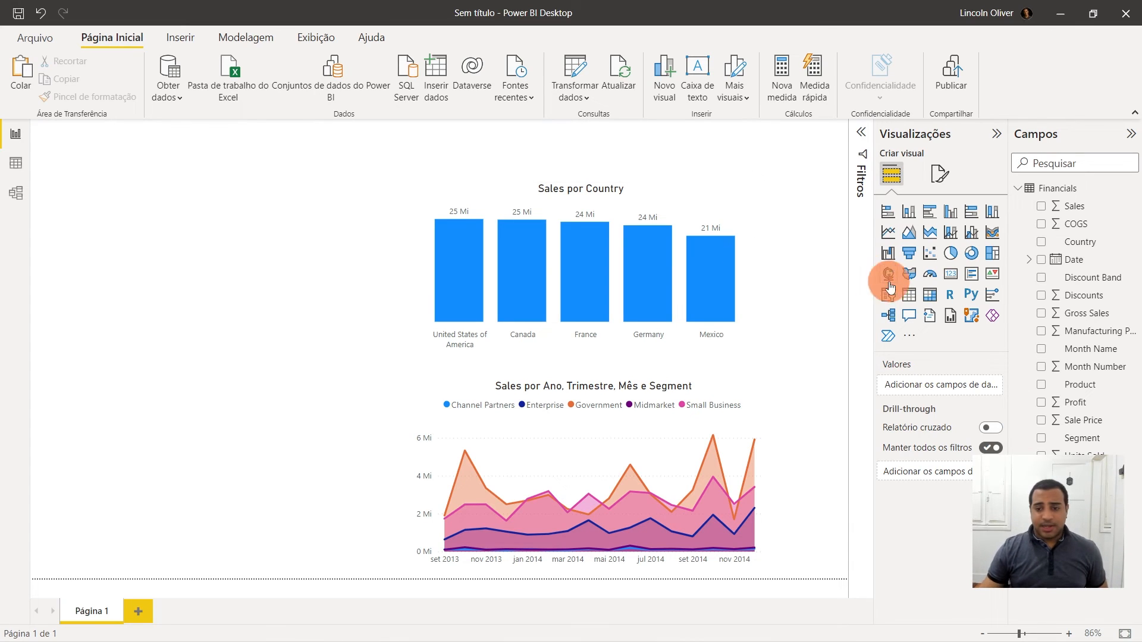
{"action": "left_click", "coordinate": [933, 215]}
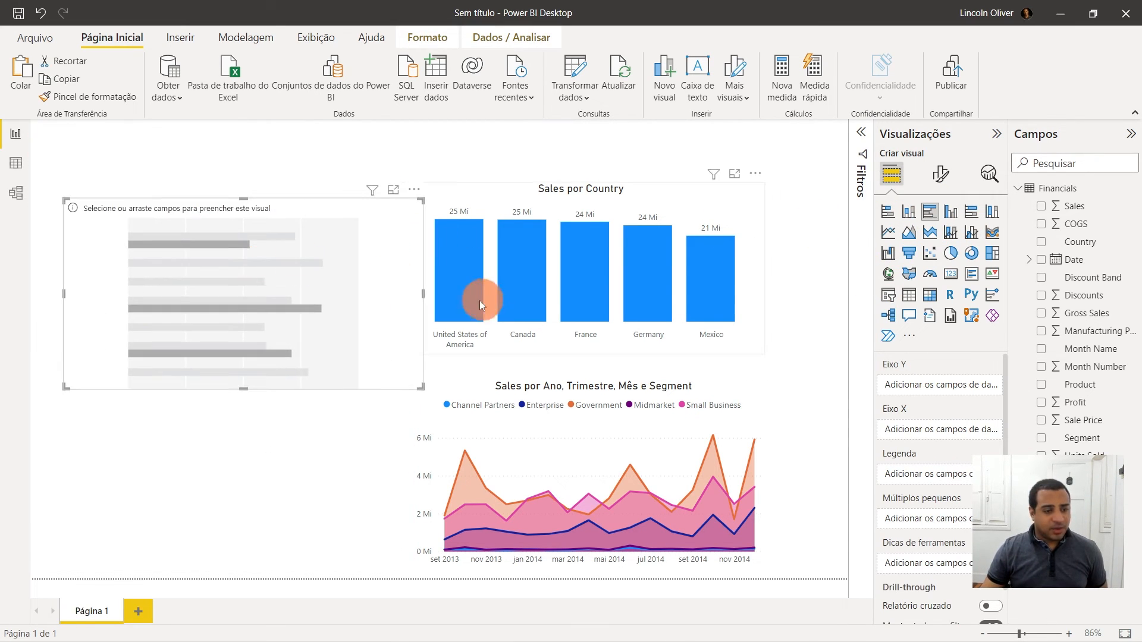
{"action": "left_click_drag", "start_coordinate": [426, 295], "coordinate": [332, 416]}
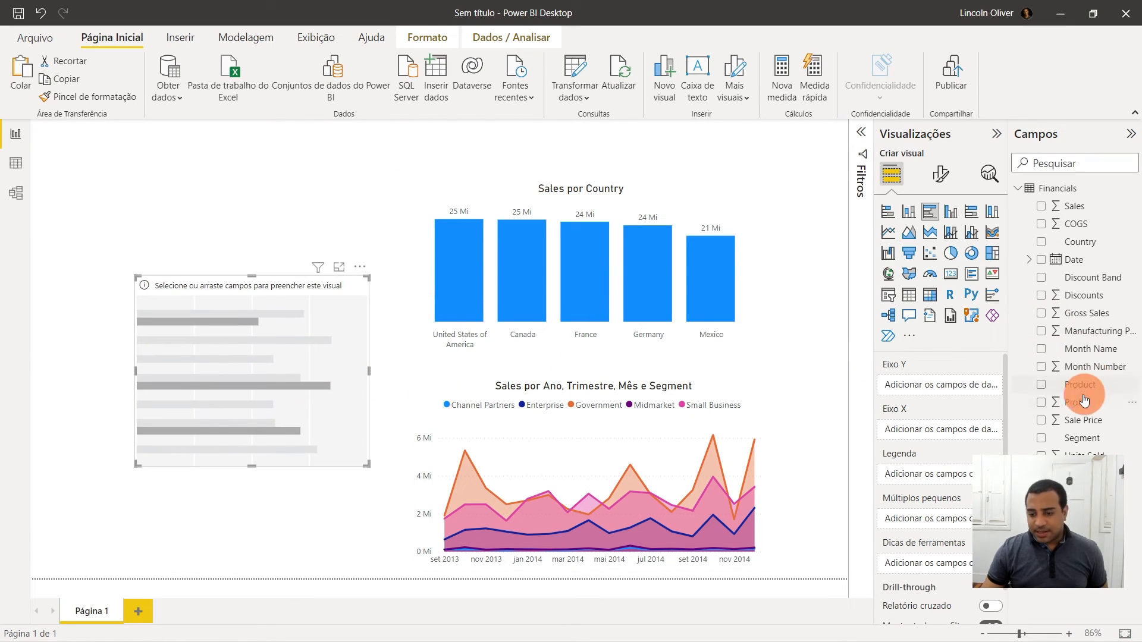
{"action": "left_click_drag", "start_coordinate": [1077, 386], "coordinate": [937, 383]}
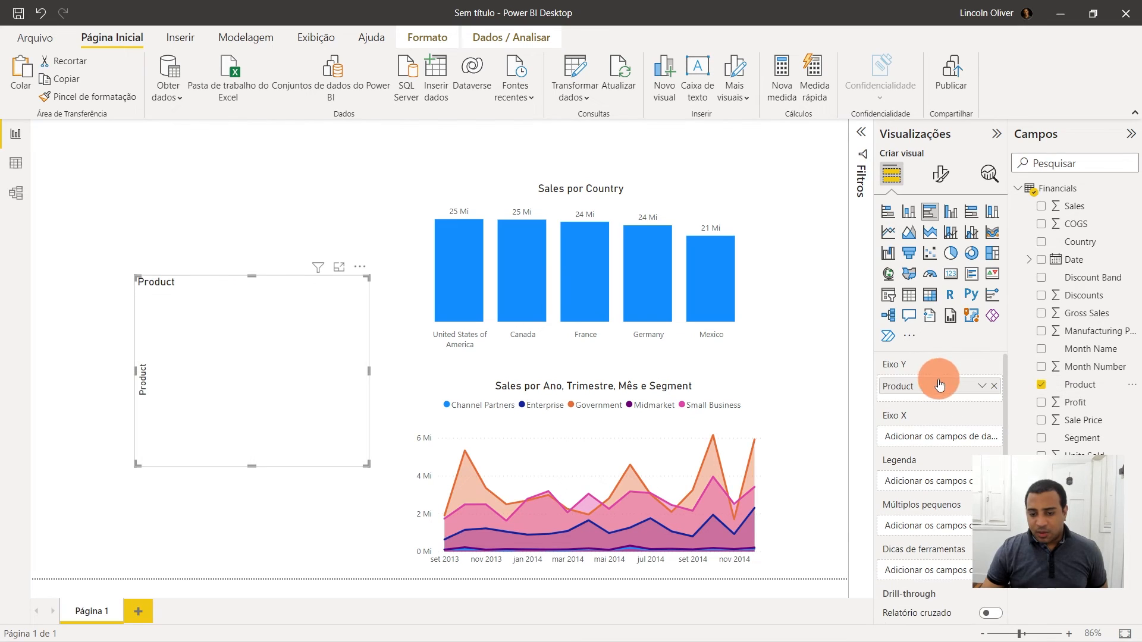
{"action": "left_click_drag", "start_coordinate": [1074, 206], "coordinate": [936, 443]}
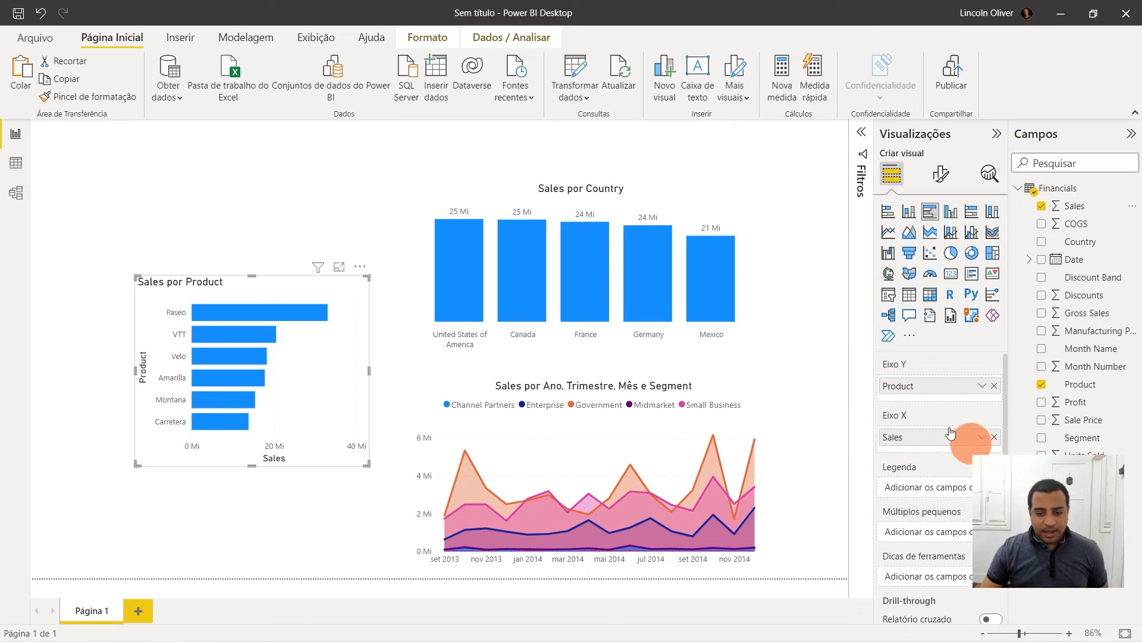
- Move the Sales por Product bar chart to the upper left and stretch it down to about the canvas's lower edge
{"action": "left_click_drag", "start_coordinate": [250, 468], "coordinate": [244, 385]}
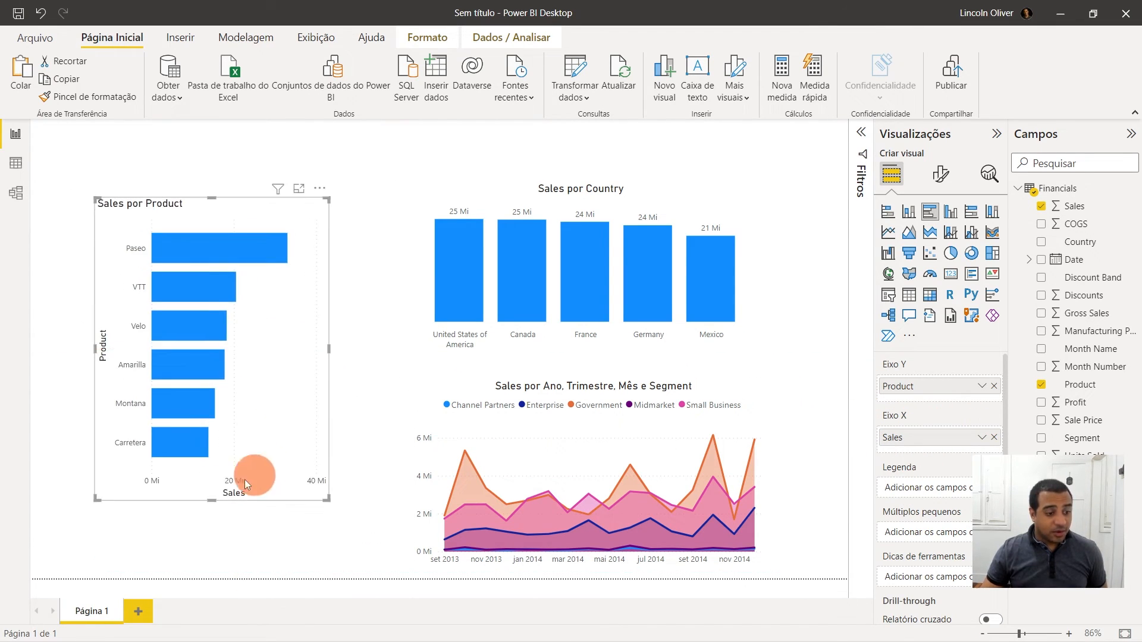
{"action": "left_click_drag", "start_coordinate": [209, 497], "coordinate": [213, 548]}
- Select each product bar in turn to cross-filter the other charts, then clear the selection
{"action": "left_click", "coordinate": [220, 248]}
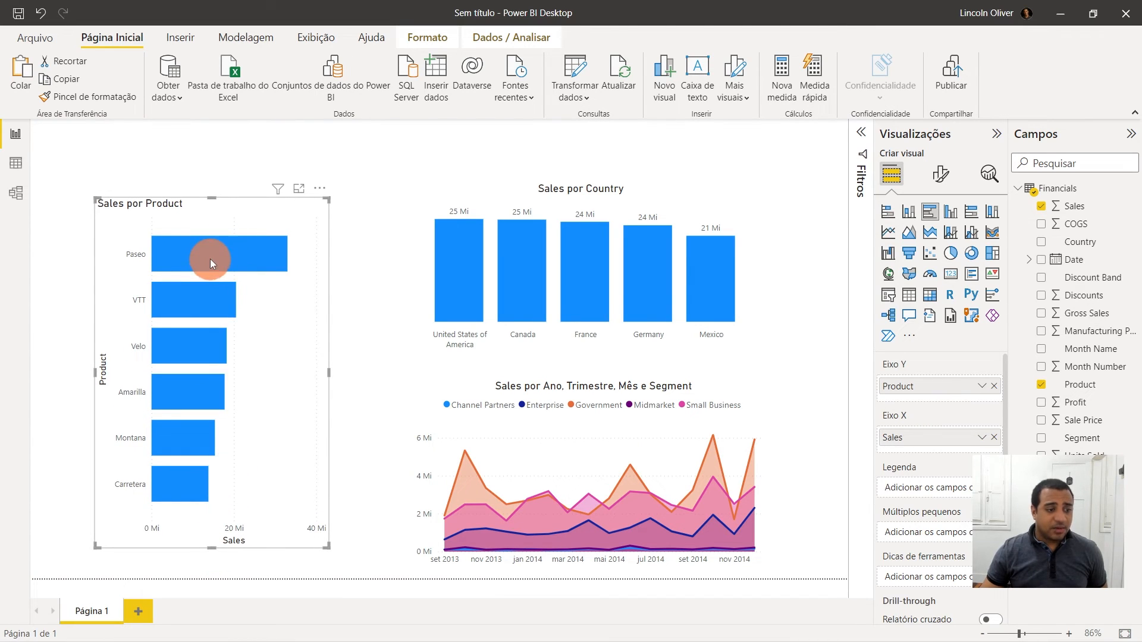
{"action": "left_click", "coordinate": [212, 294]}
{"action": "left_click", "coordinate": [213, 334]}
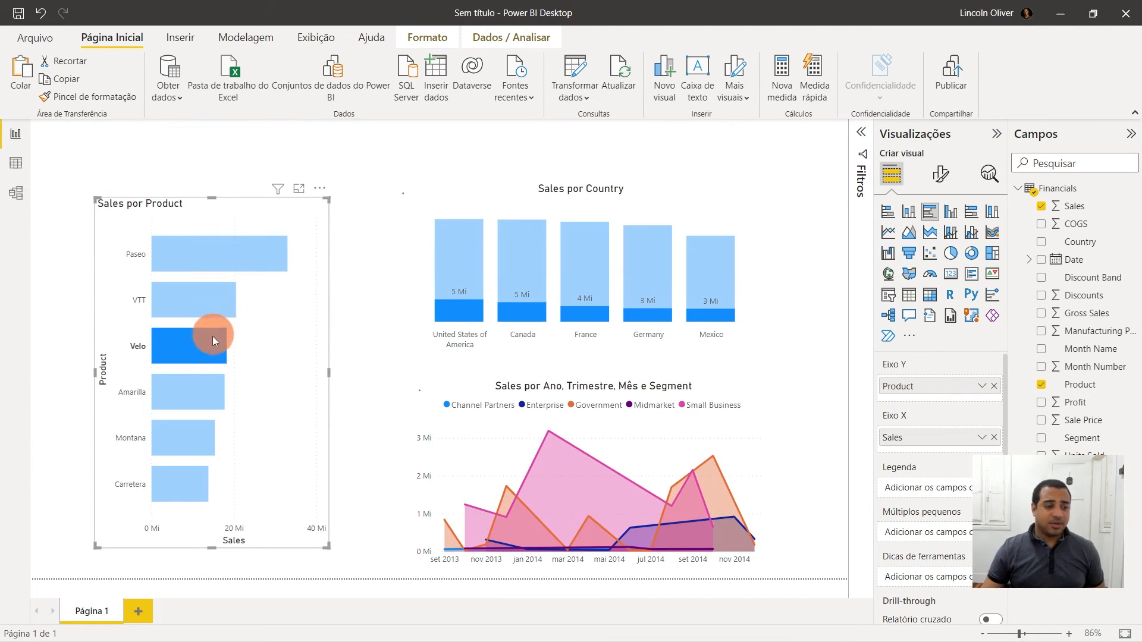
{"action": "left_click", "coordinate": [208, 381]}
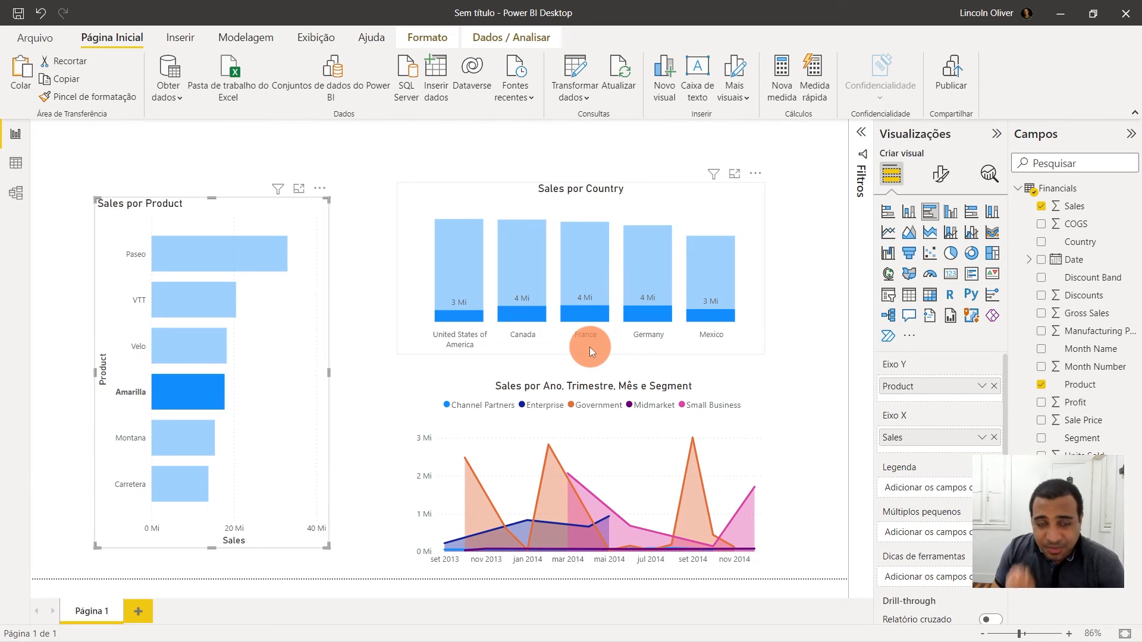
{"action": "left_click", "coordinate": [196, 440]}
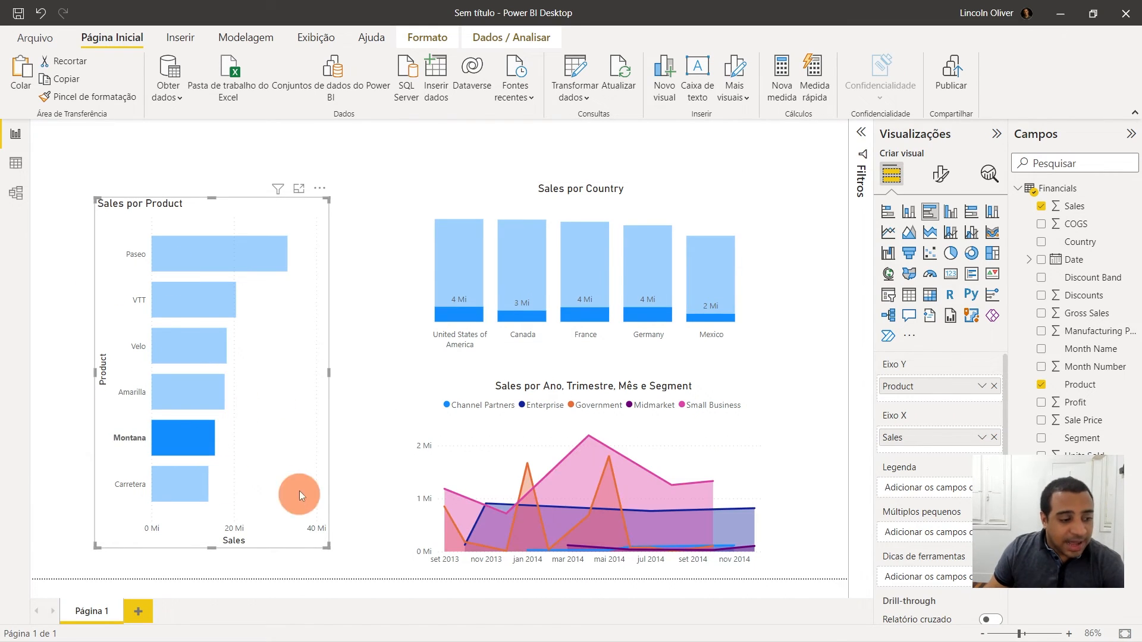
{"action": "left_click", "coordinate": [192, 488]}
{"action": "left_click", "coordinate": [199, 446]}
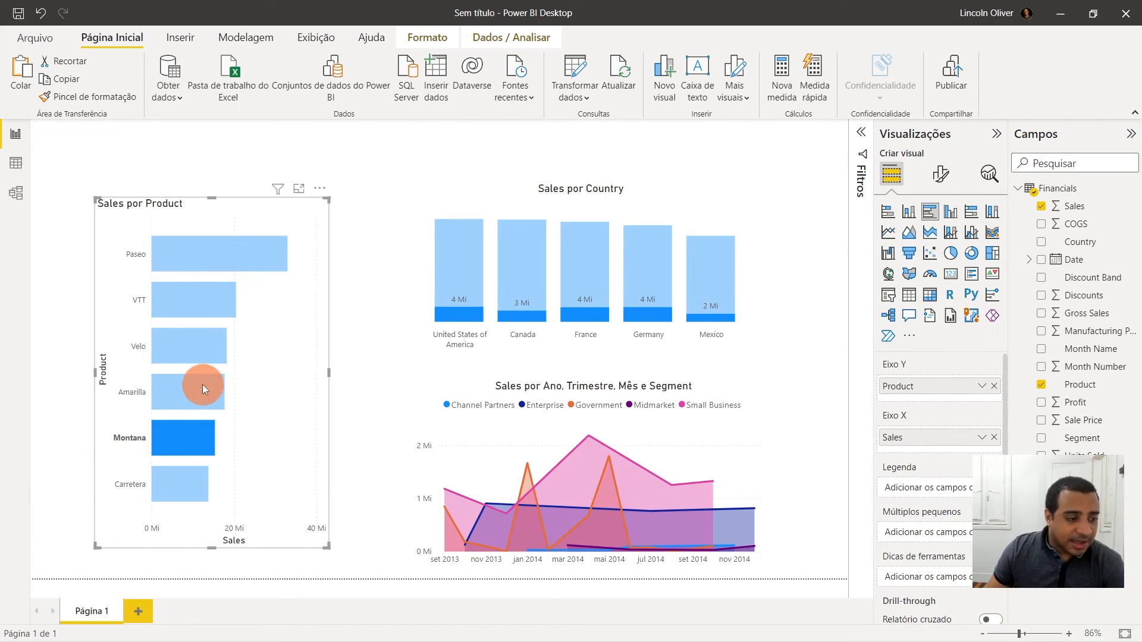
{"action": "left_click", "coordinate": [202, 384]}
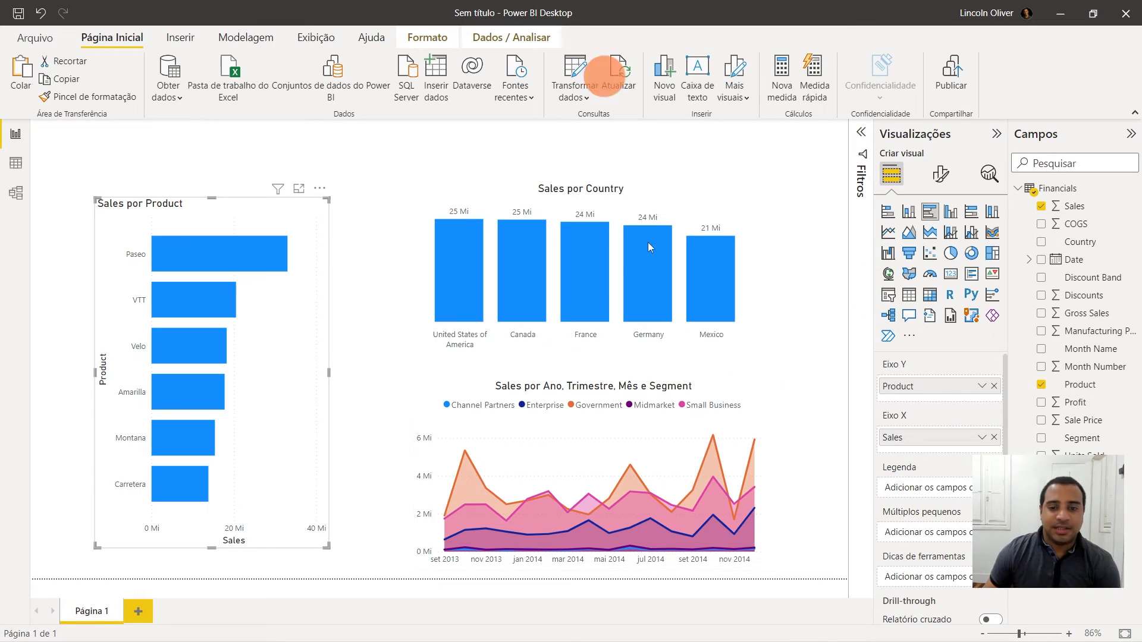
- Set the page background image to Plano de Fundo Dashboard from the Imagens Power BI folder with 0% transparency
{"action": "left_click", "coordinate": [795, 300]}
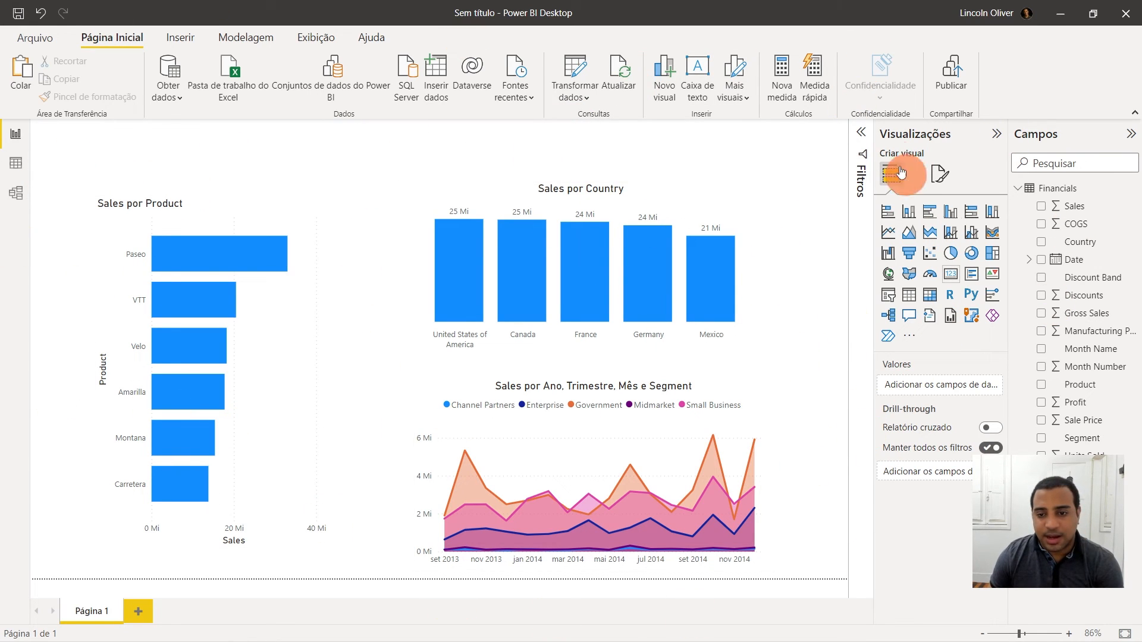
{"action": "left_click", "coordinate": [937, 176]}
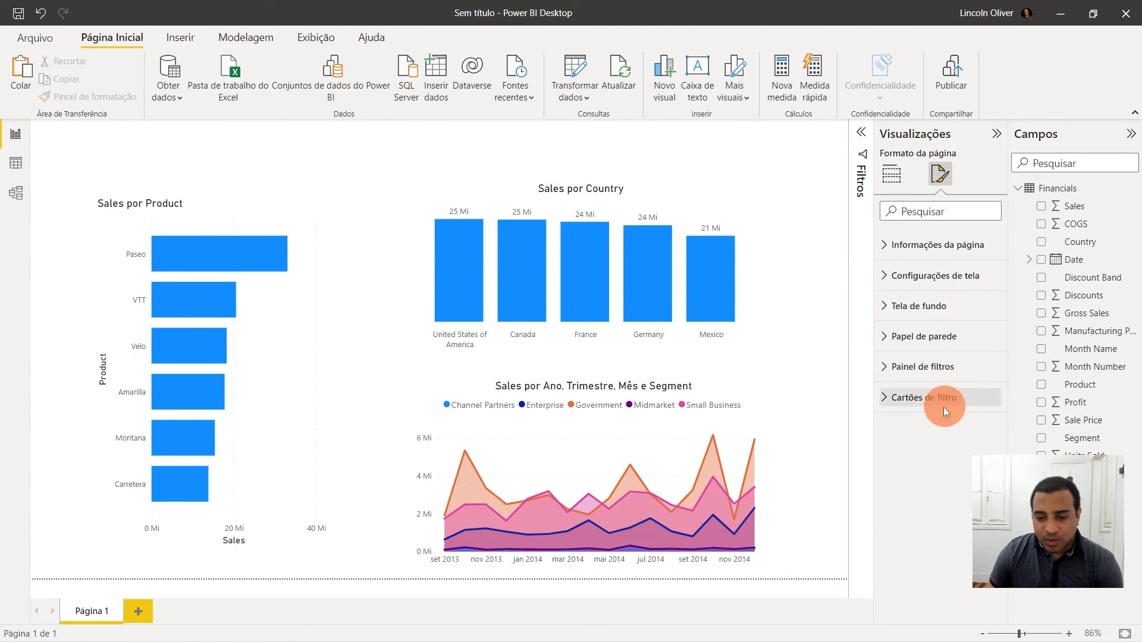
{"action": "left_click", "coordinate": [887, 307]}
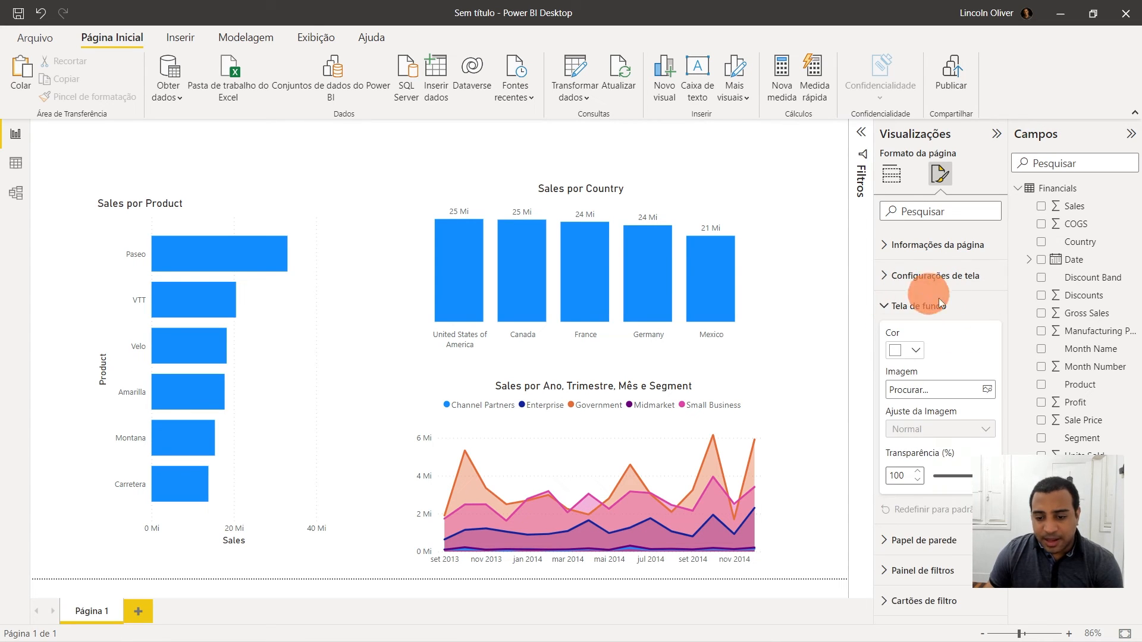
{"action": "left_click", "coordinate": [988, 392]}
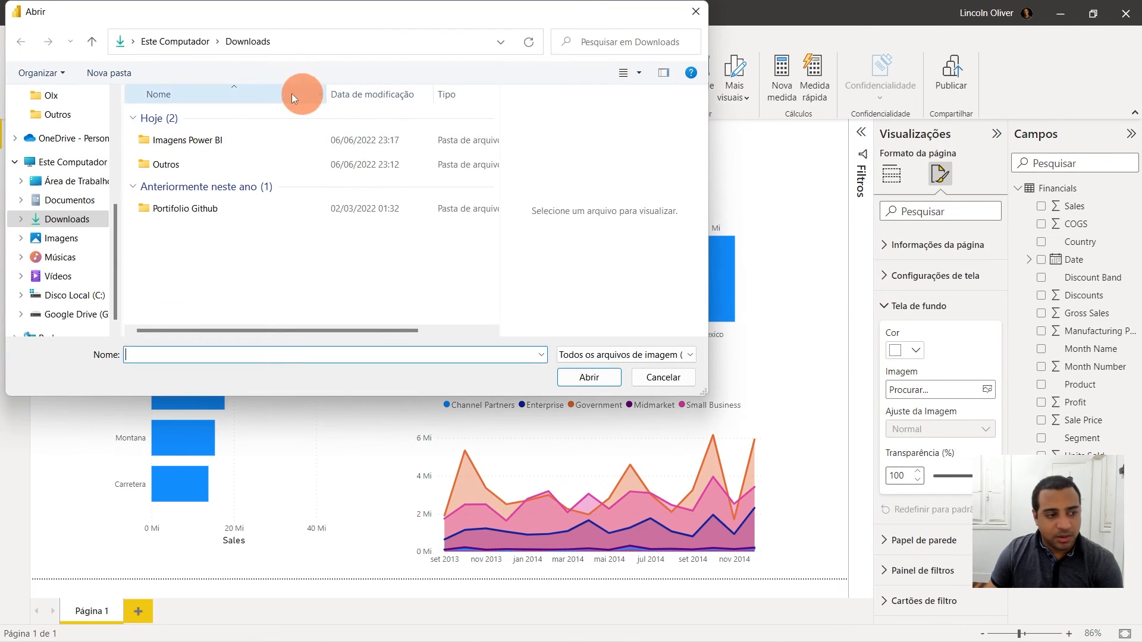
{"action": "double_click", "coordinate": [205, 141]}
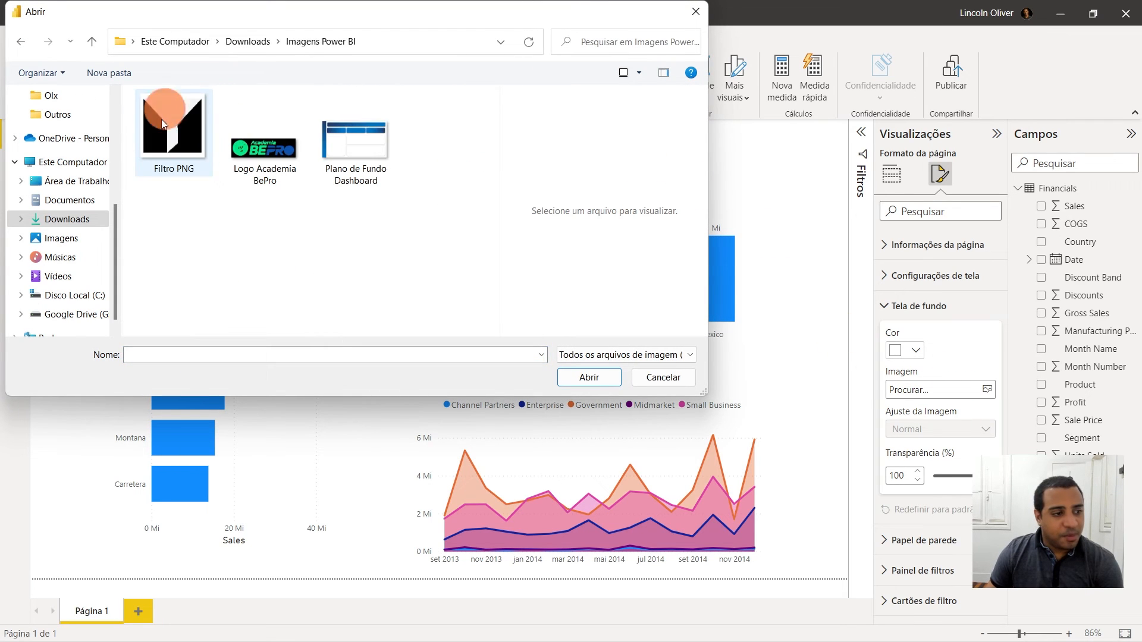
{"action": "double_click", "coordinate": [377, 148]}
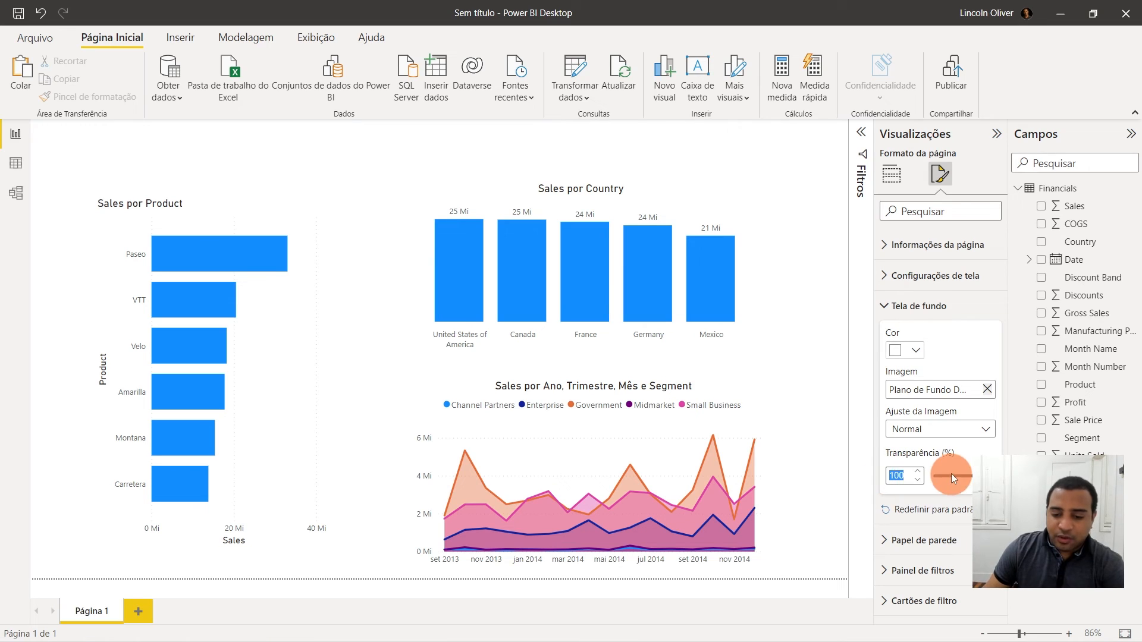
{"action": "type", "text": "0"}
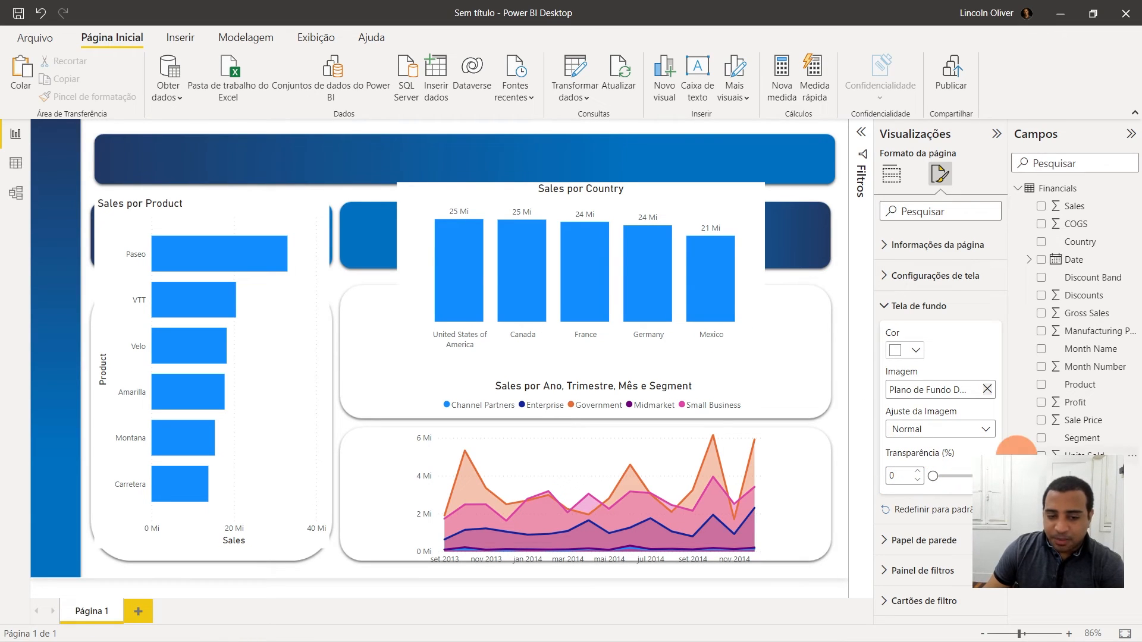
- Move the bar chart down into the lower-left card of the background and narrow it to fit
{"action": "left_click_drag", "start_coordinate": [268, 227], "coordinate": [263, 304]}
{"action": "left_click_drag", "start_coordinate": [377, 426], "coordinate": [312, 426]}
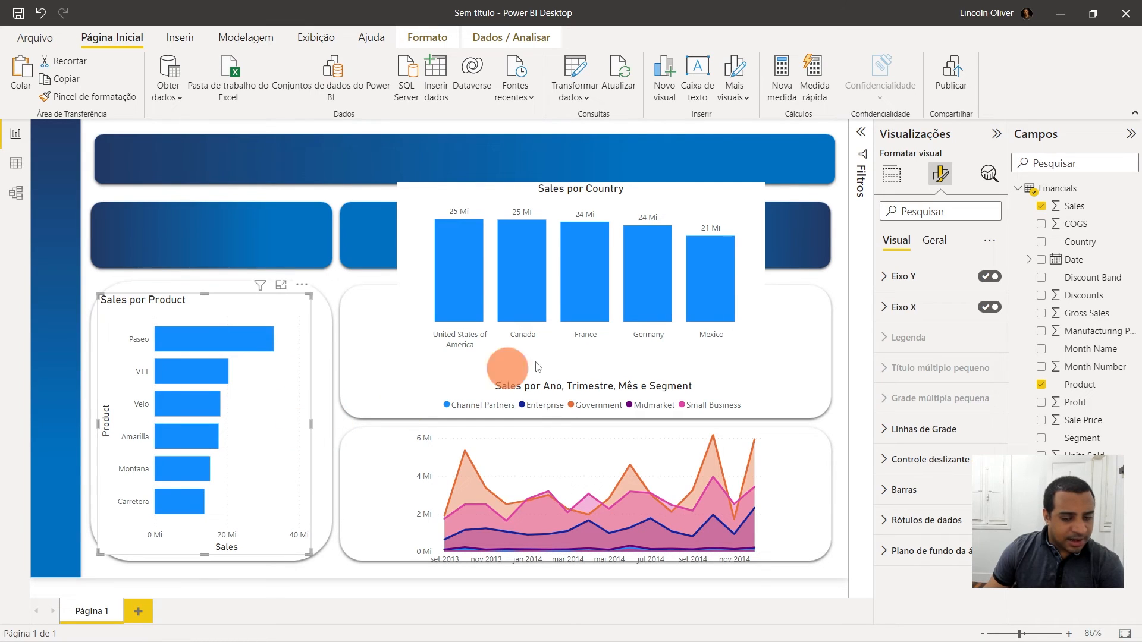
{"action": "mouse_move", "coordinate": [158, 308]}
{"action": "left_mouse_down"}
{"action": "mouse_move", "coordinate": [177, 305]}
{"action": "mouse_move", "coordinate": [159, 305]}
{"action": "left_mouse_up"}
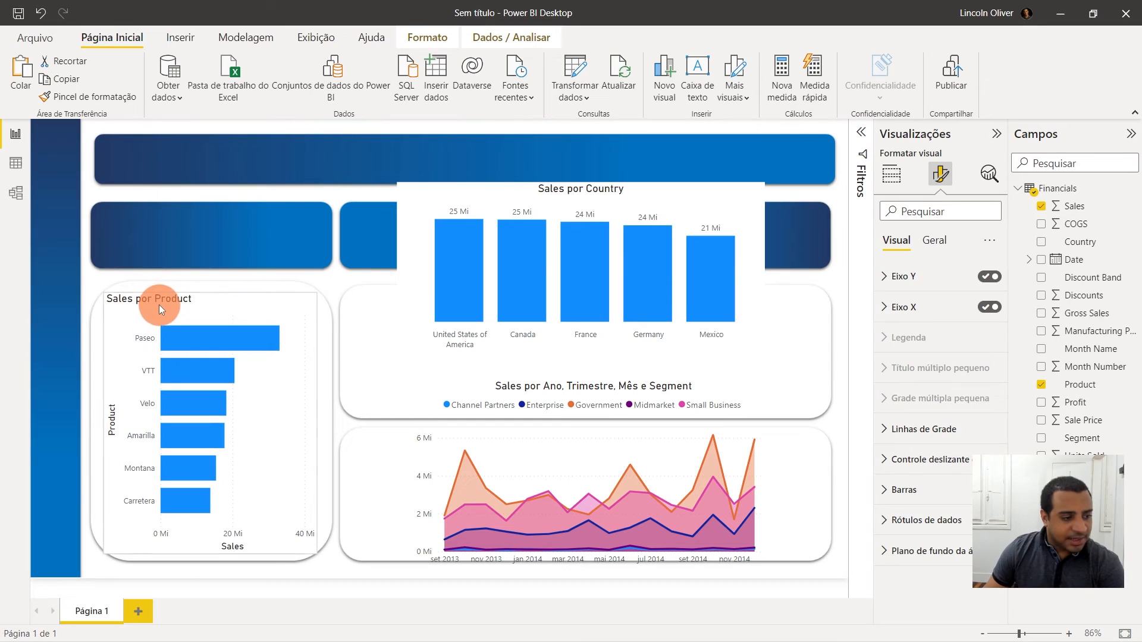
- Move the area chart down into the lower-right card and resize its edges to fill the card
{"action": "left_click", "coordinate": [658, 264]}
{"action": "left_click_drag", "start_coordinate": [640, 211], "coordinate": [623, 198]}
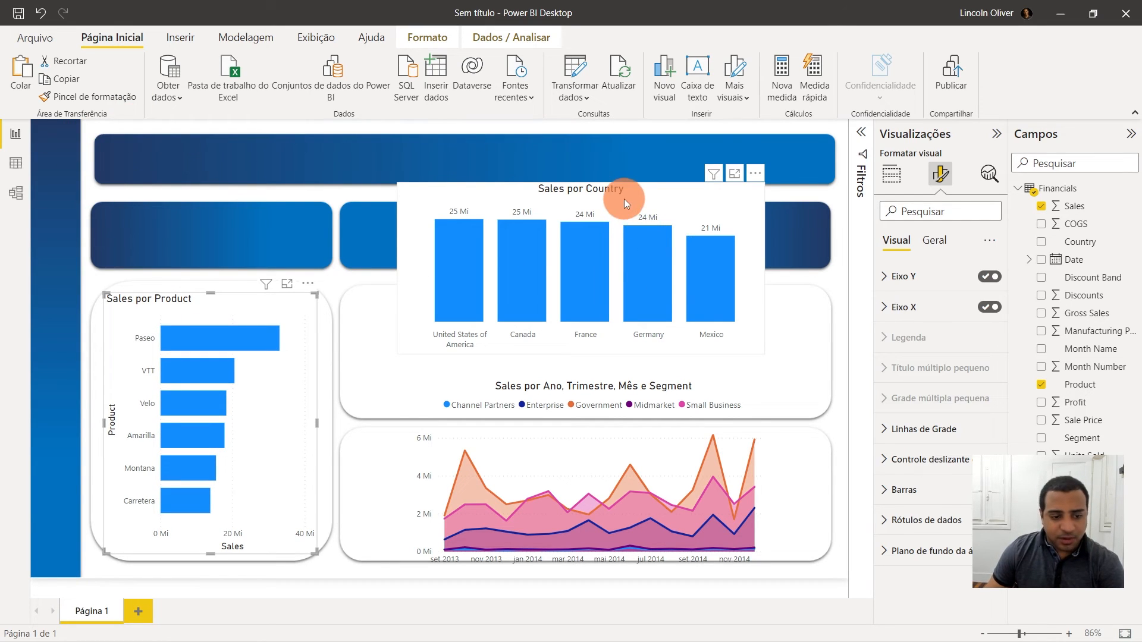
{"action": "left_click", "coordinate": [579, 381]}
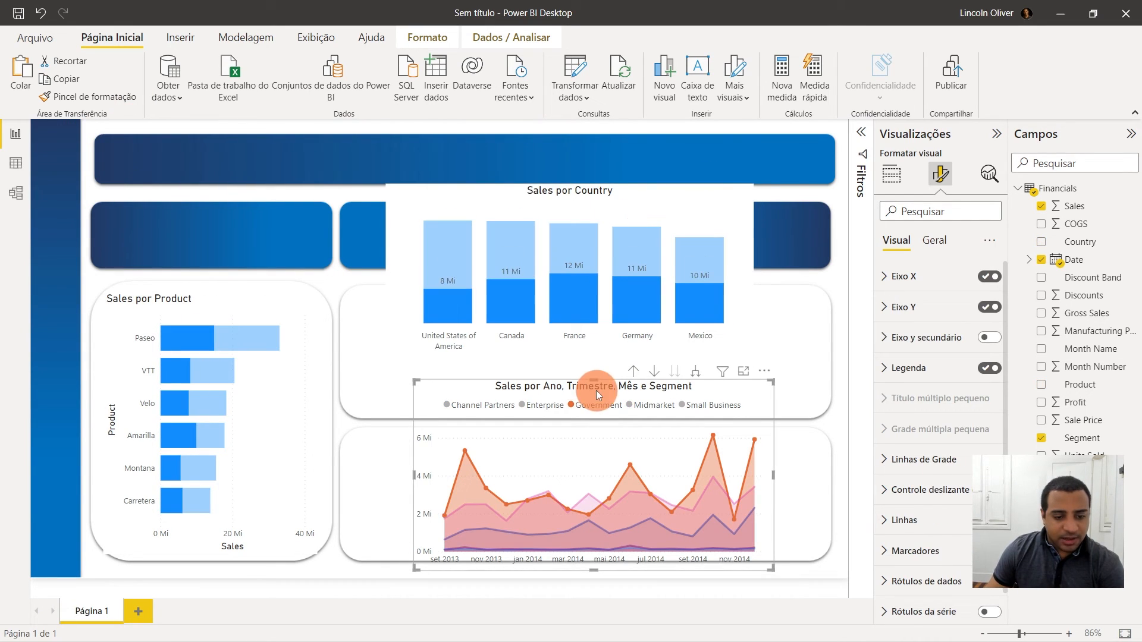
{"action": "left_click_drag", "start_coordinate": [593, 378], "coordinate": [587, 433]}
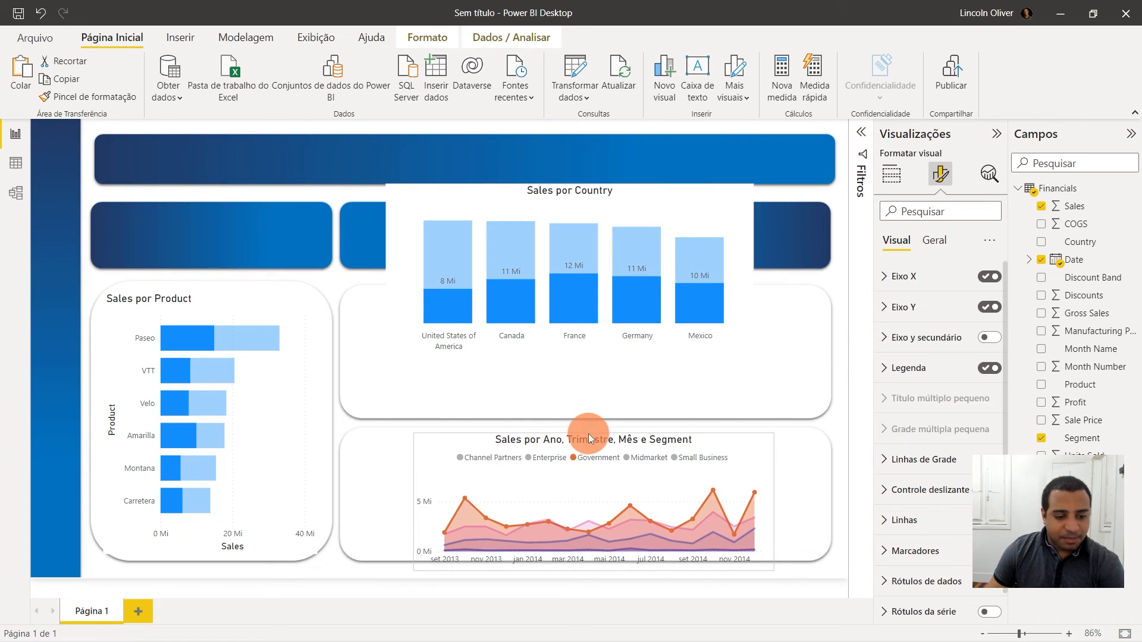
{"action": "left_click", "coordinate": [419, 499]}
{"action": "left_click_drag", "start_coordinate": [416, 502], "coordinate": [348, 495]}
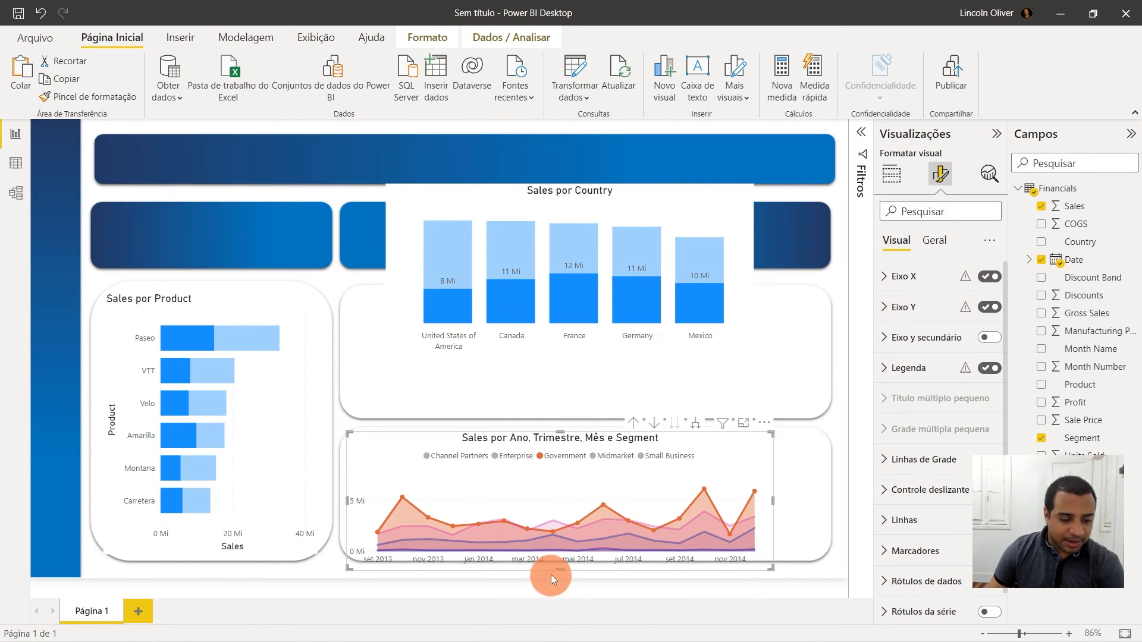
{"action": "left_click_drag", "start_coordinate": [561, 570], "coordinate": [567, 556]}
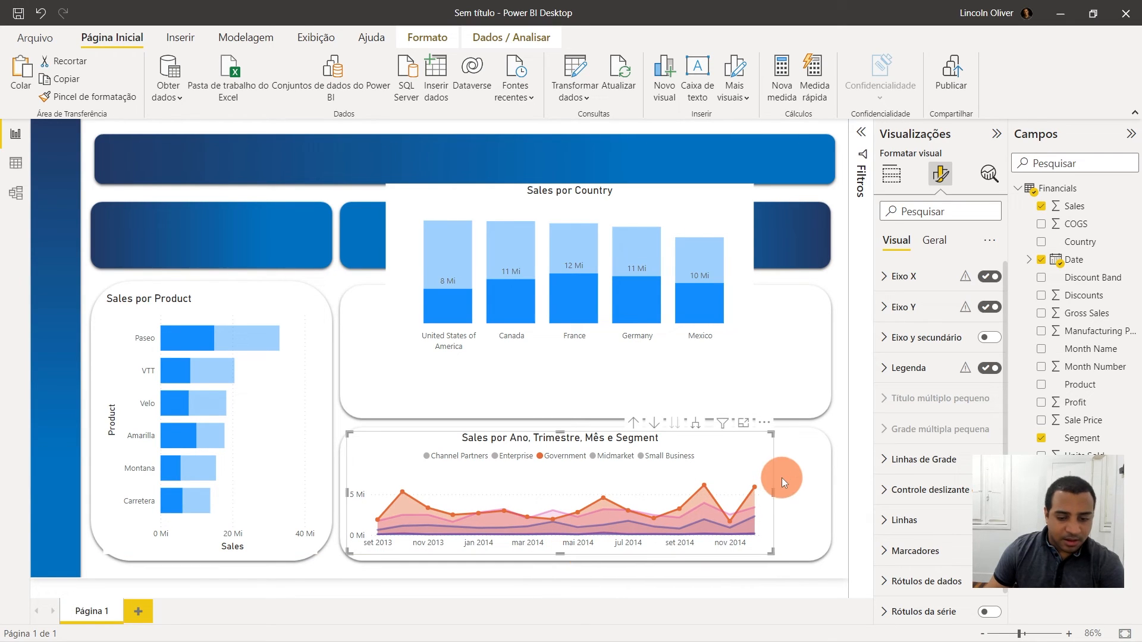
{"action": "left_click_drag", "start_coordinate": [773, 488], "coordinate": [827, 491]}
{"action": "left_click", "coordinate": [843, 398]}
- Move the column chart into the middle-right card and widen it to fill the card
{"action": "left_click_drag", "start_coordinate": [526, 200], "coordinate": [560, 294]}
{"action": "mouse_move", "coordinate": [563, 423]}
{"action": "left_mouse_down"}
{"action": "mouse_move", "coordinate": [566, 402]}
{"action": "mouse_move", "coordinate": [567, 414]}
{"action": "left_mouse_up"}
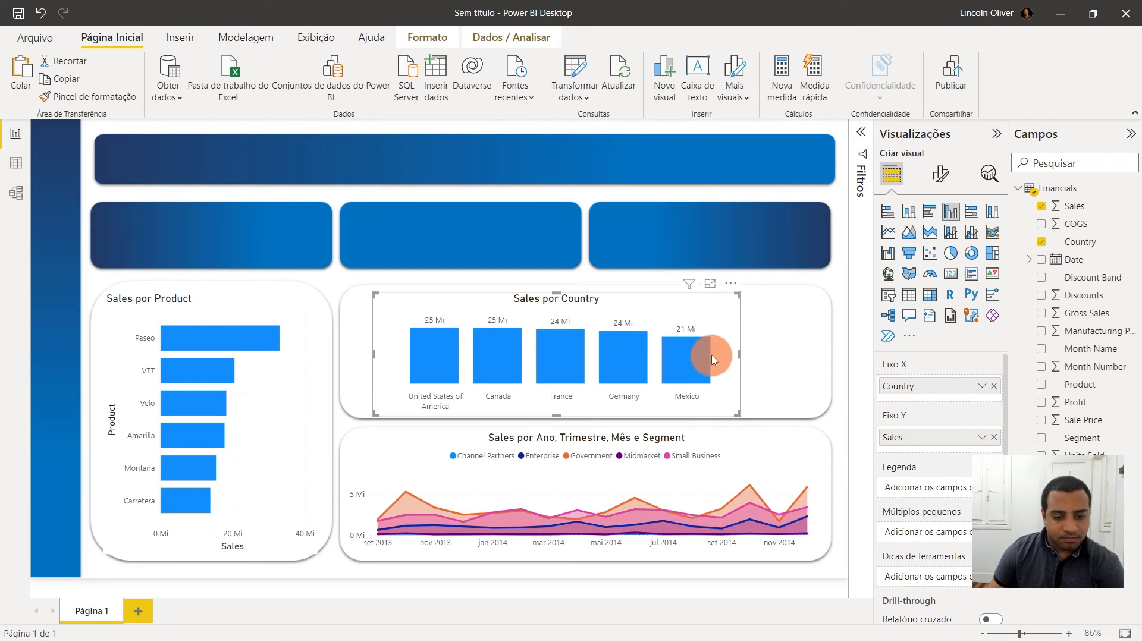
{"action": "left_click_drag", "start_coordinate": [748, 353], "coordinate": [825, 353]}
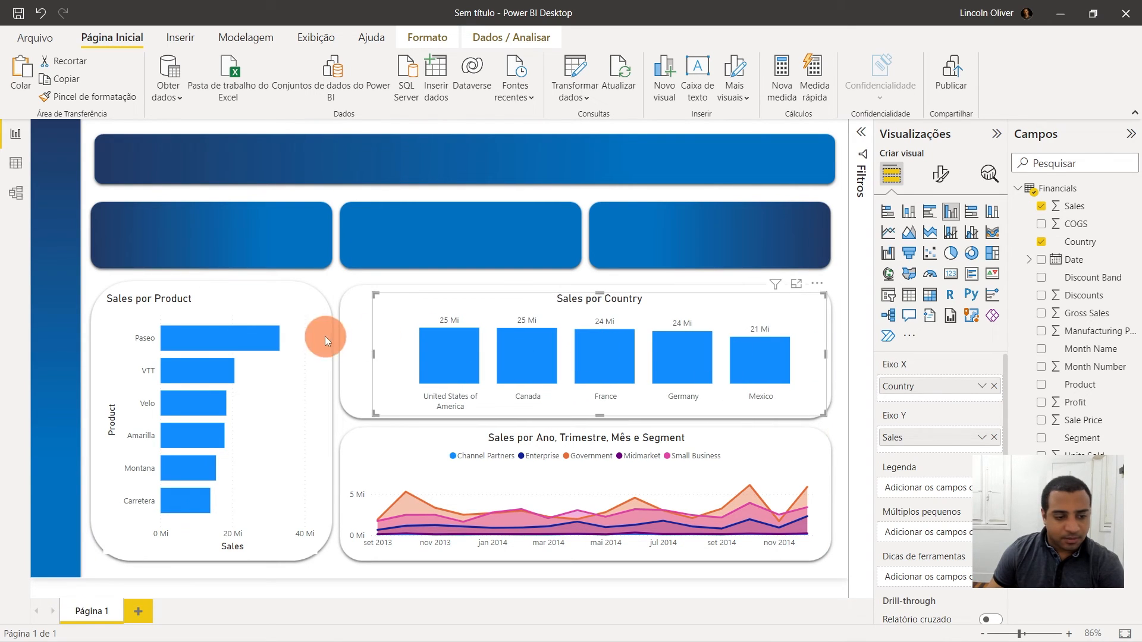
{"action": "left_click_drag", "start_coordinate": [373, 350], "coordinate": [348, 351]}
{"action": "left_click", "coordinate": [418, 277]}
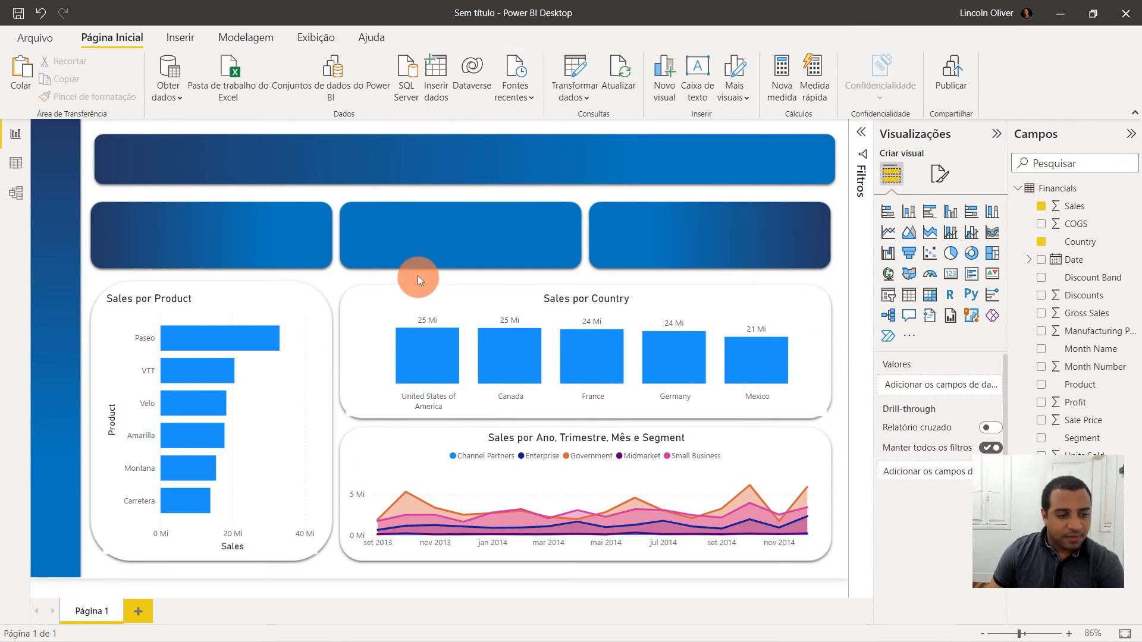
- Toggle the Paseo bar selection and nudge the bar chart slightly upward within its card
{"action": "left_click", "coordinate": [240, 341]}
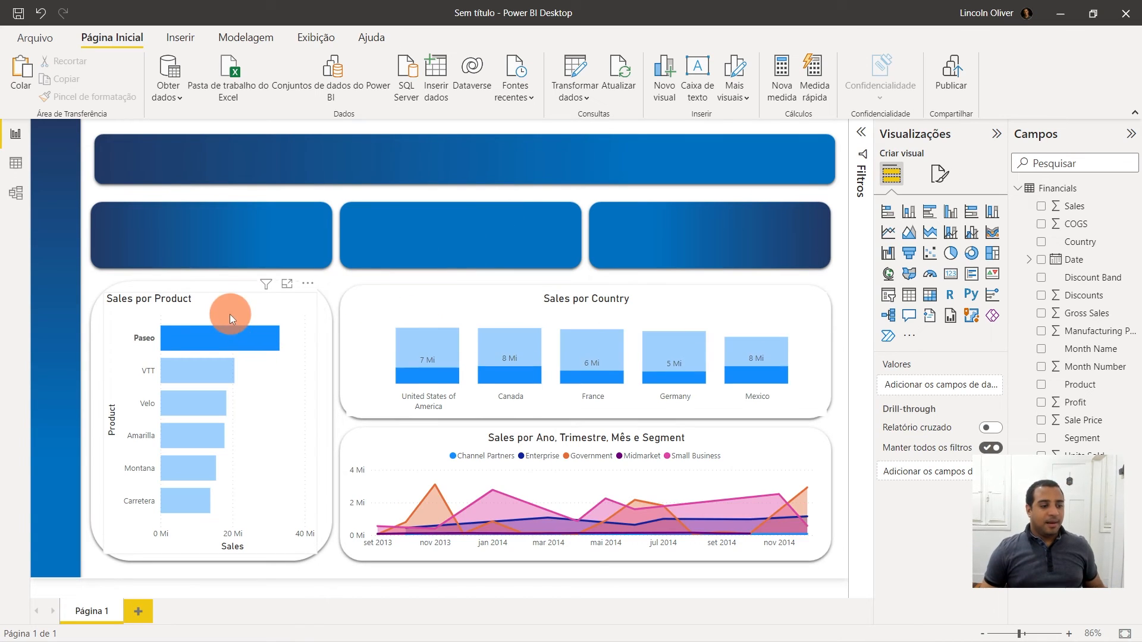
{"action": "left_click", "coordinate": [240, 341]}
{"action": "left_click_drag", "start_coordinate": [211, 293], "coordinate": [213, 287]}
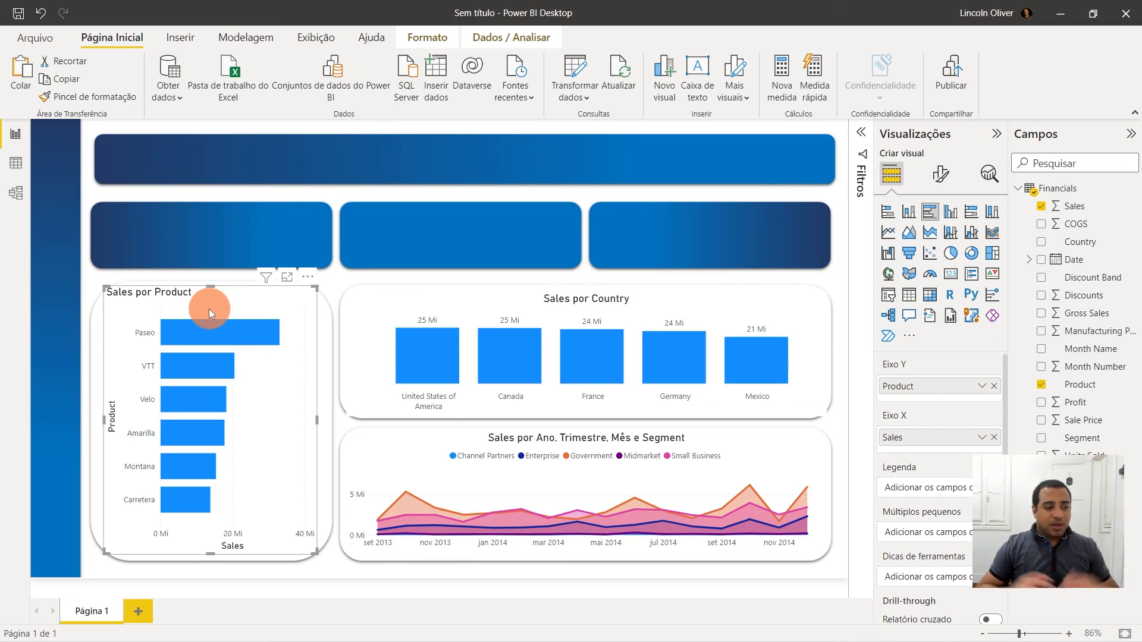
- Nudge the bar chart slightly down within its lower-left card
{"action": "mouse_move", "coordinate": [210, 288]}
{"action": "left_mouse_down"}
{"action": "mouse_move", "coordinate": [213, 302]}
{"action": "mouse_move", "coordinate": [219, 296]}
{"action": "left_mouse_up"}
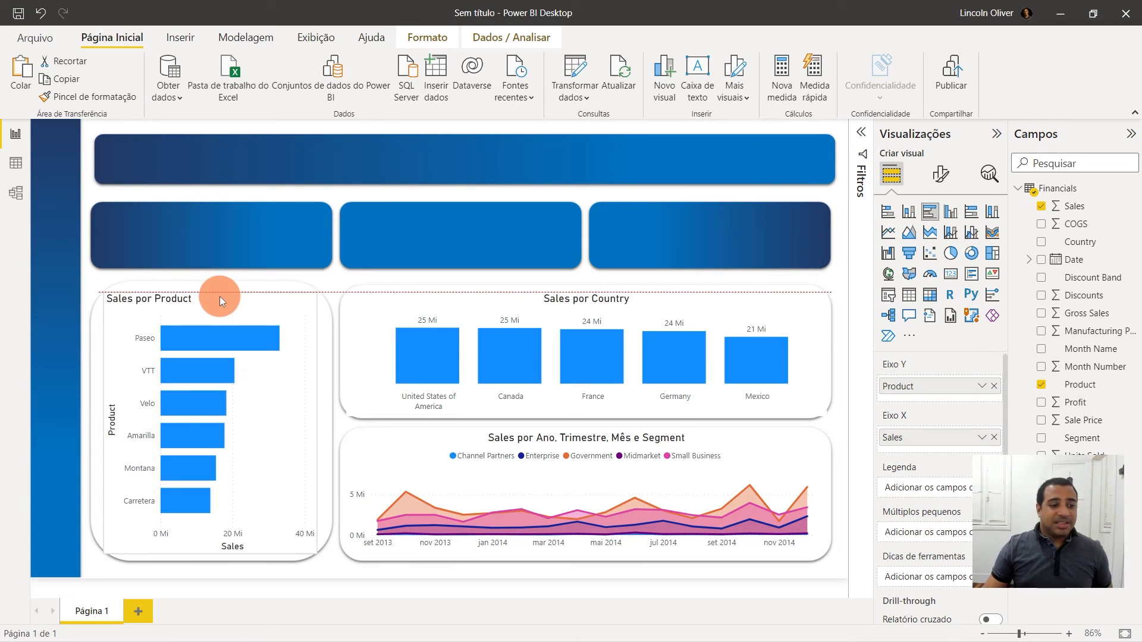
{"action": "left_click", "coordinate": [369, 226]}
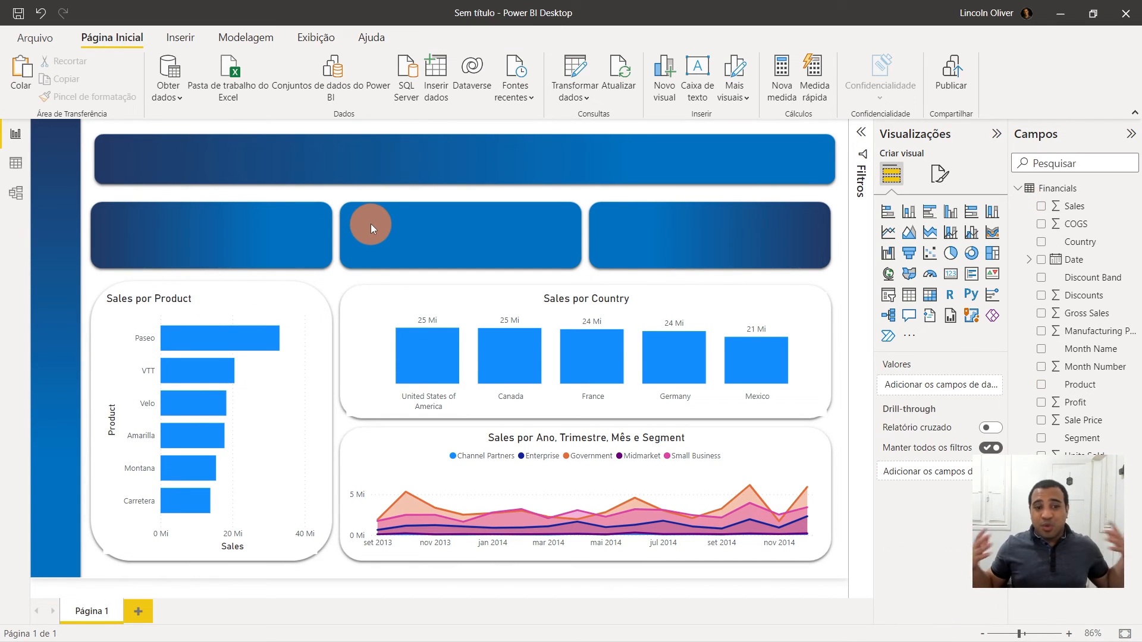
- Insert a text box in the upper-left area and enter the title DASHBOARD DE ANÁLISE DE VENDAS in capitals
{"action": "left_click", "coordinate": [701, 76]}
{"action": "left_click_drag", "start_coordinate": [210, 120], "coordinate": [210, 202]}
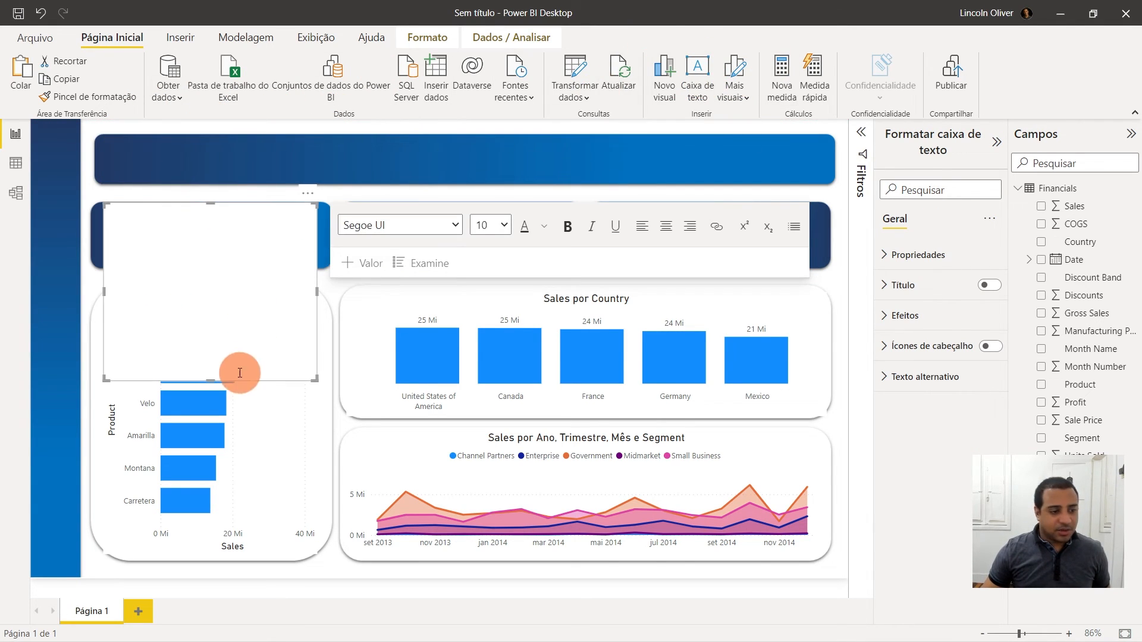
{"action": "left_click", "coordinate": [183, 246]}
{"action": "key", "text": "Caps_Lock"}
{"action": "type", "text": "ANÁLISE DE VENDAS"}
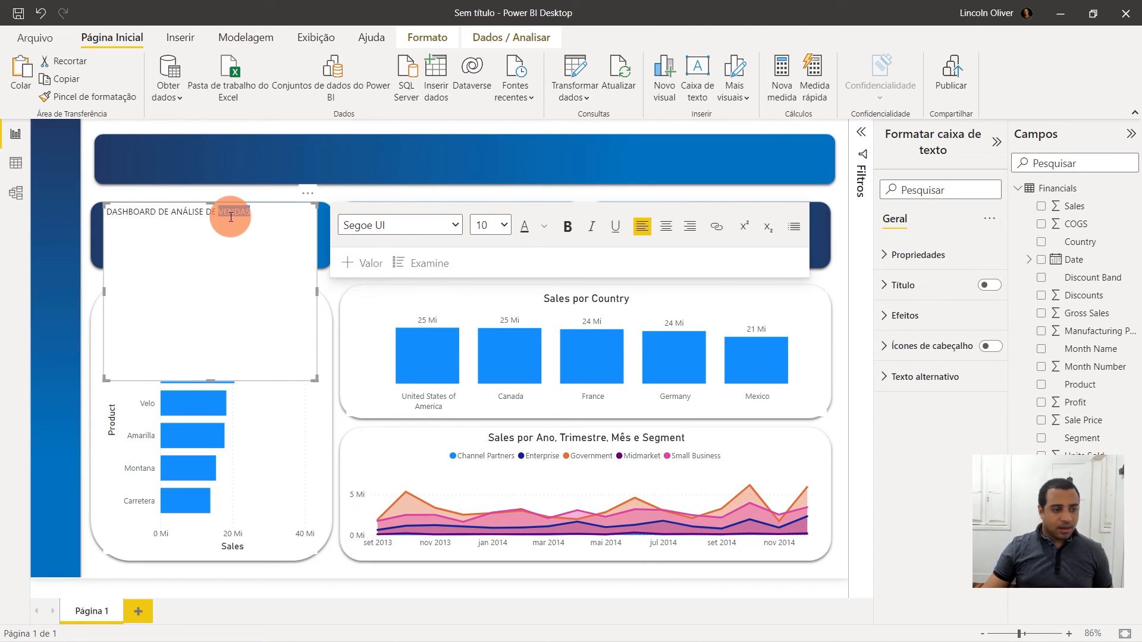
- Select the whole title text and make it bold at font size 42
{"action": "triple_click", "coordinate": [230, 215]}
{"action": "left_click", "coordinate": [569, 227]}
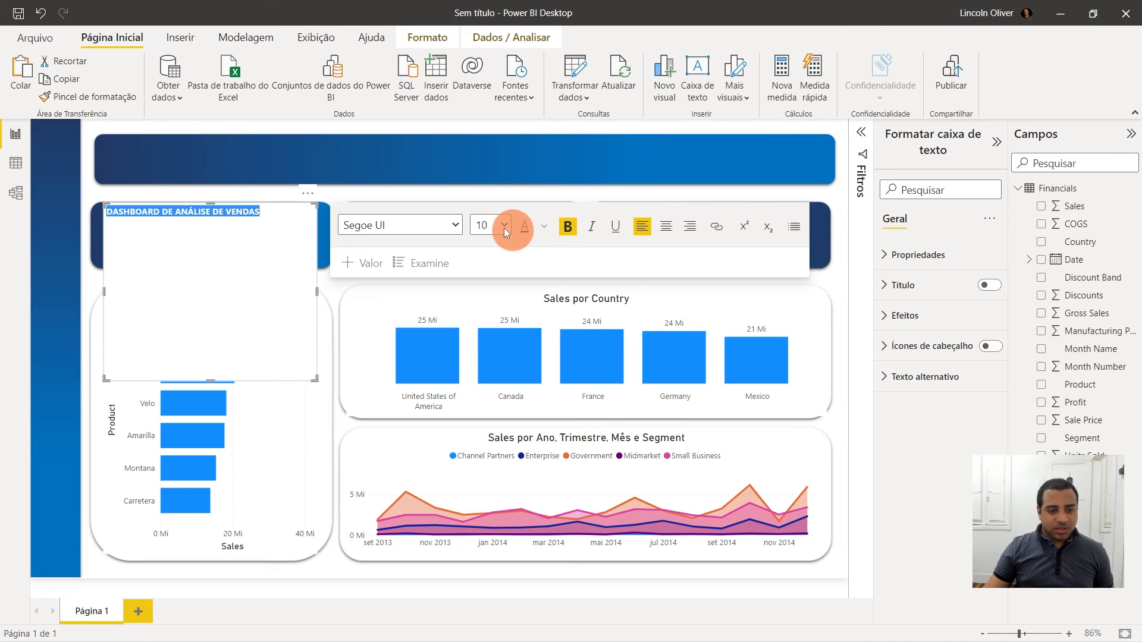
{"action": "left_click", "coordinate": [504, 226]}
{"action": "left_click", "coordinate": [490, 466]}
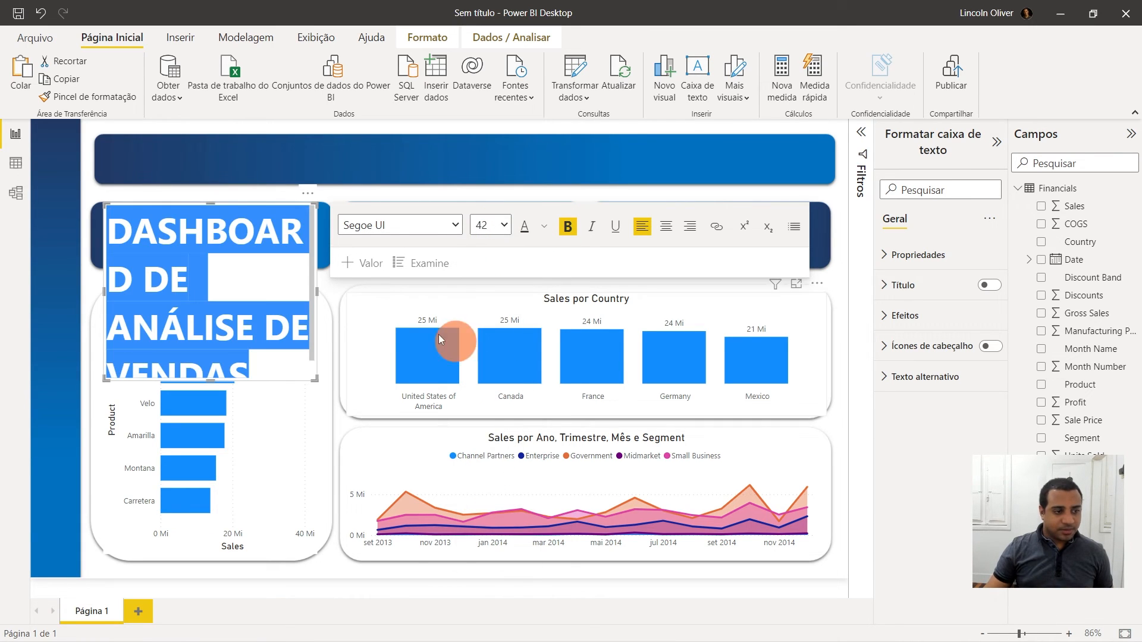
- Widen the title text box across the canvas and set the title's font colour to white
{"action": "left_click_drag", "start_coordinate": [317, 293], "coordinate": [801, 285]}
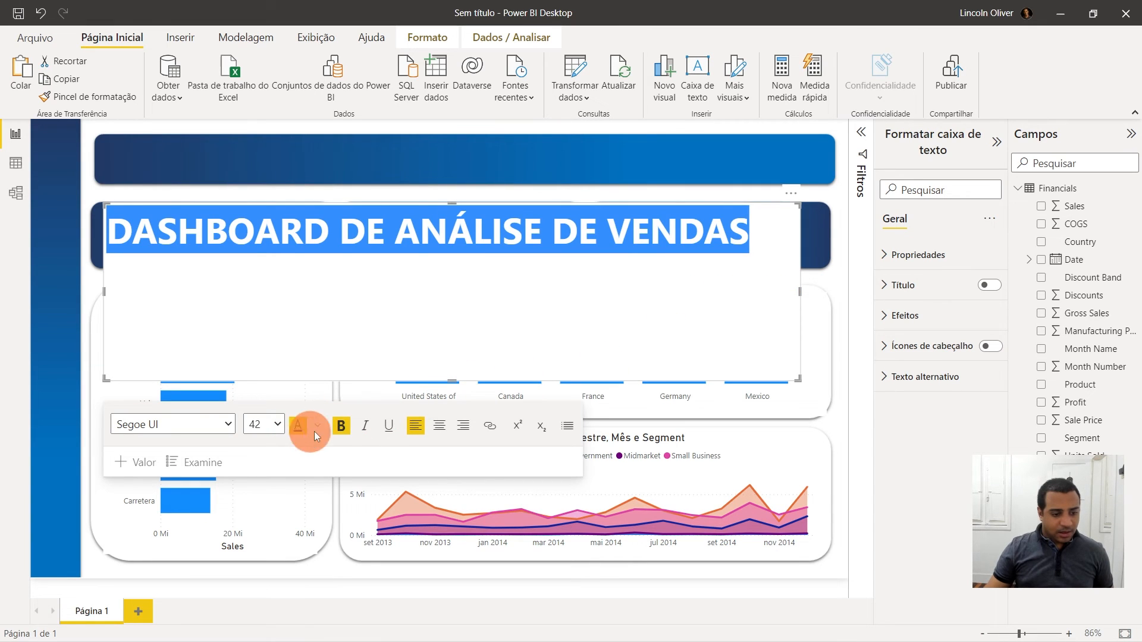
{"action": "left_click", "coordinate": [315, 427]}
{"action": "left_click", "coordinate": [327, 186]}
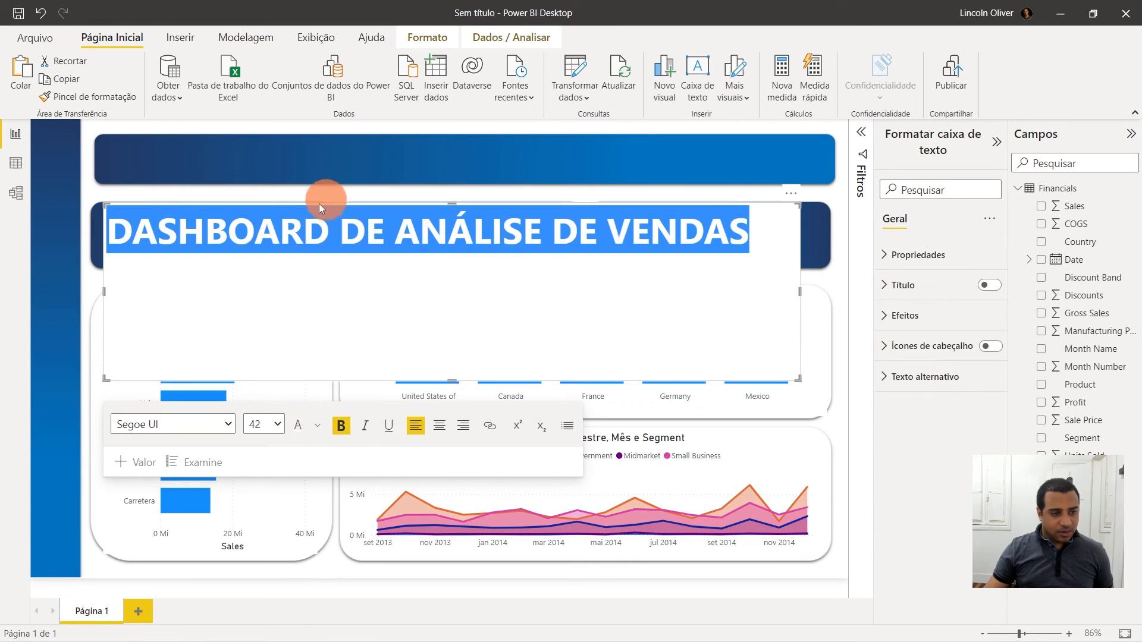
- Move the title text box up into the top banner and resize it to fit the banner's height and width
{"action": "left_click", "coordinate": [389, 205]}
{"action": "left_click_drag", "start_coordinate": [389, 204], "coordinate": [390, 141]}
{"action": "left_click_drag", "start_coordinate": [452, 316], "coordinate": [480, 177]}
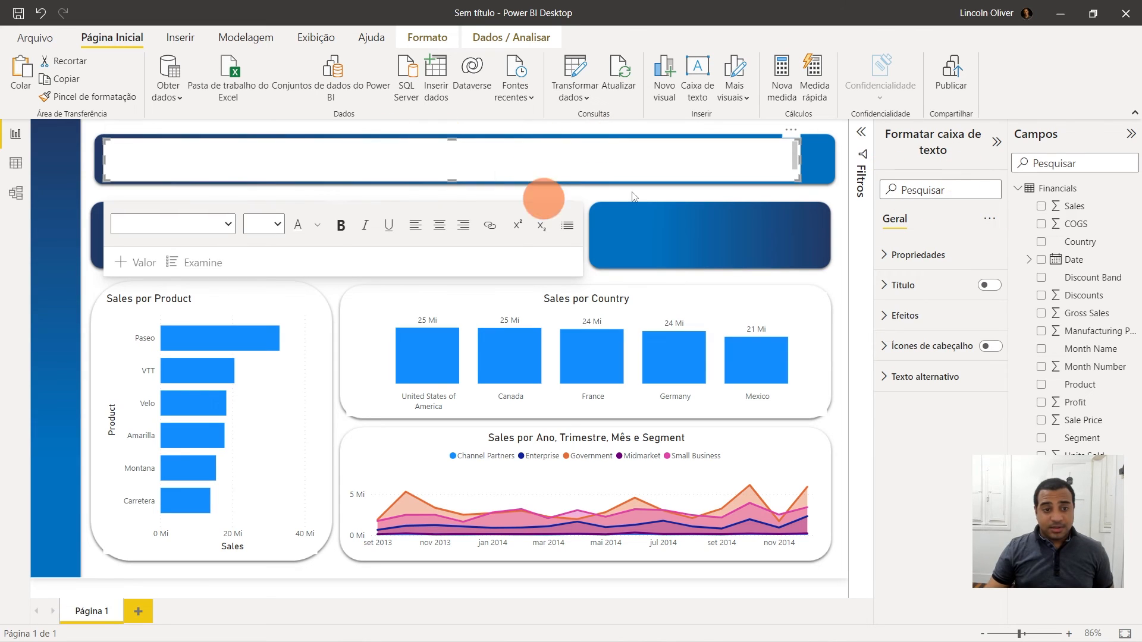
{"action": "left_click_drag", "start_coordinate": [801, 159], "coordinate": [818, 159]}
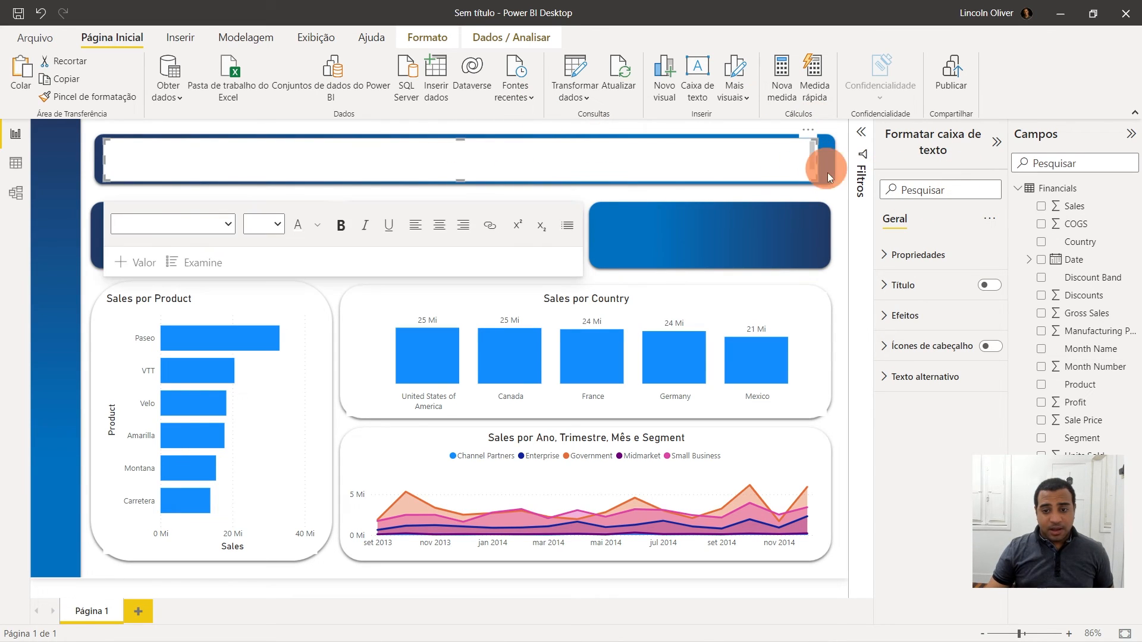
- Turn off the title text box's background and fine-tune its height and position inside the banner
{"action": "left_click", "coordinate": [883, 316]}
{"action": "left_click", "coordinate": [983, 347]}
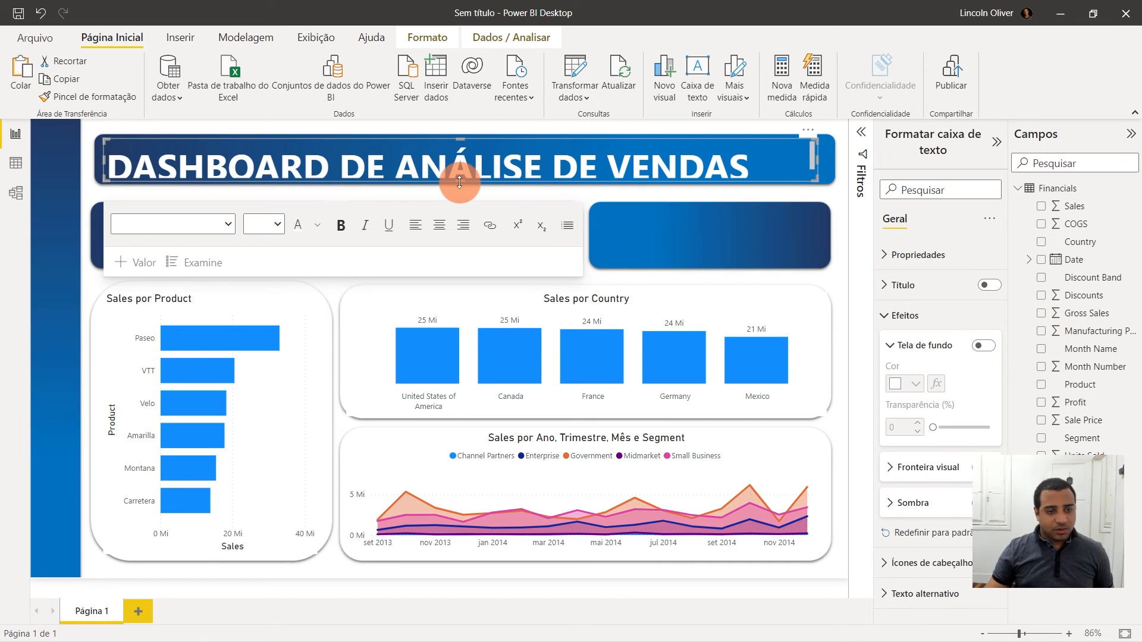
{"action": "left_click_drag", "start_coordinate": [459, 182], "coordinate": [460, 190]}
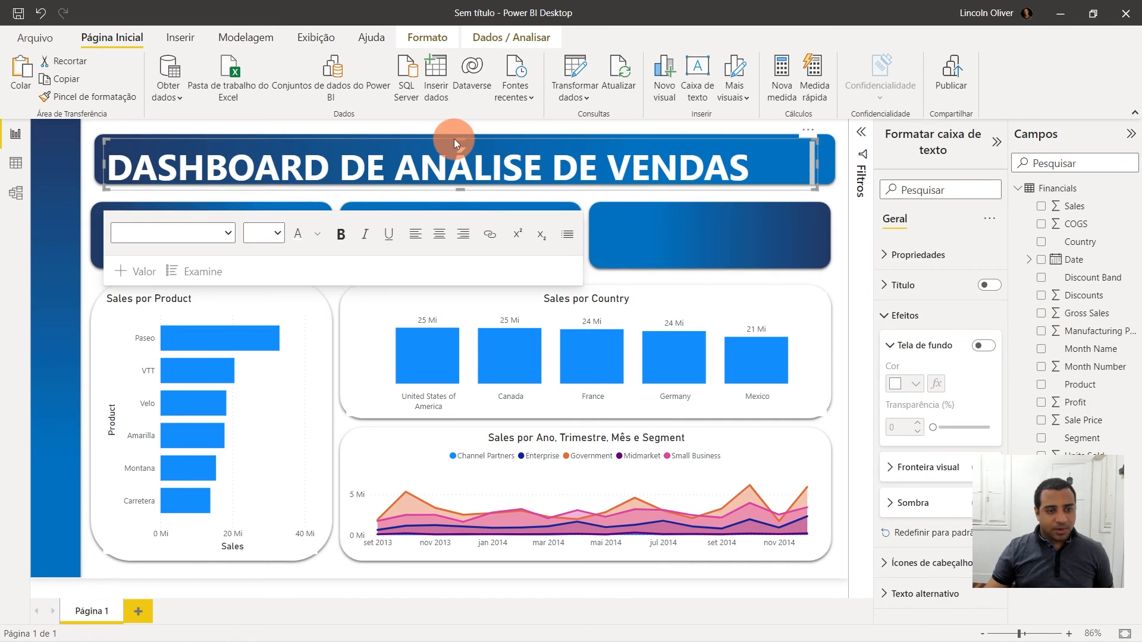
{"action": "left_click_drag", "start_coordinate": [459, 139], "coordinate": [461, 135]}
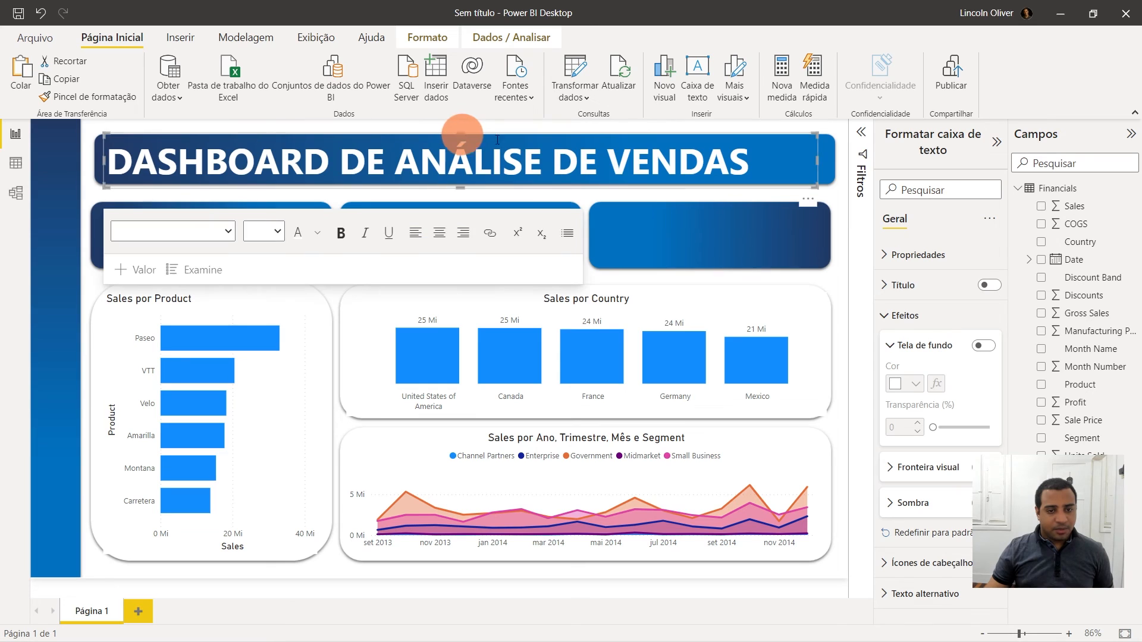
{"action": "left_click", "coordinate": [842, 182]}
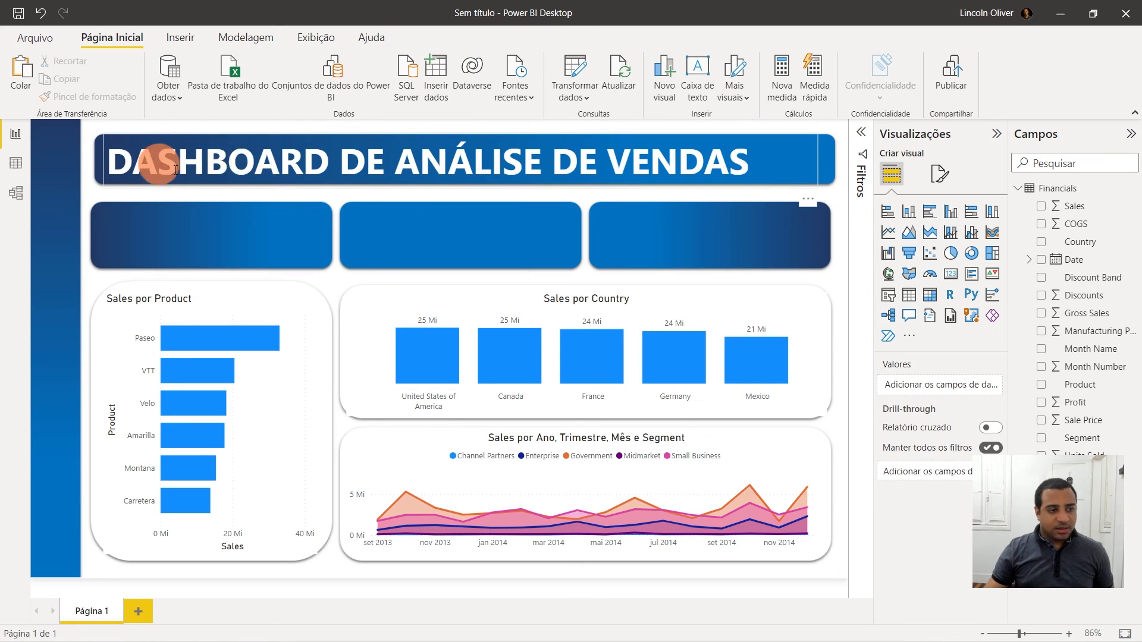